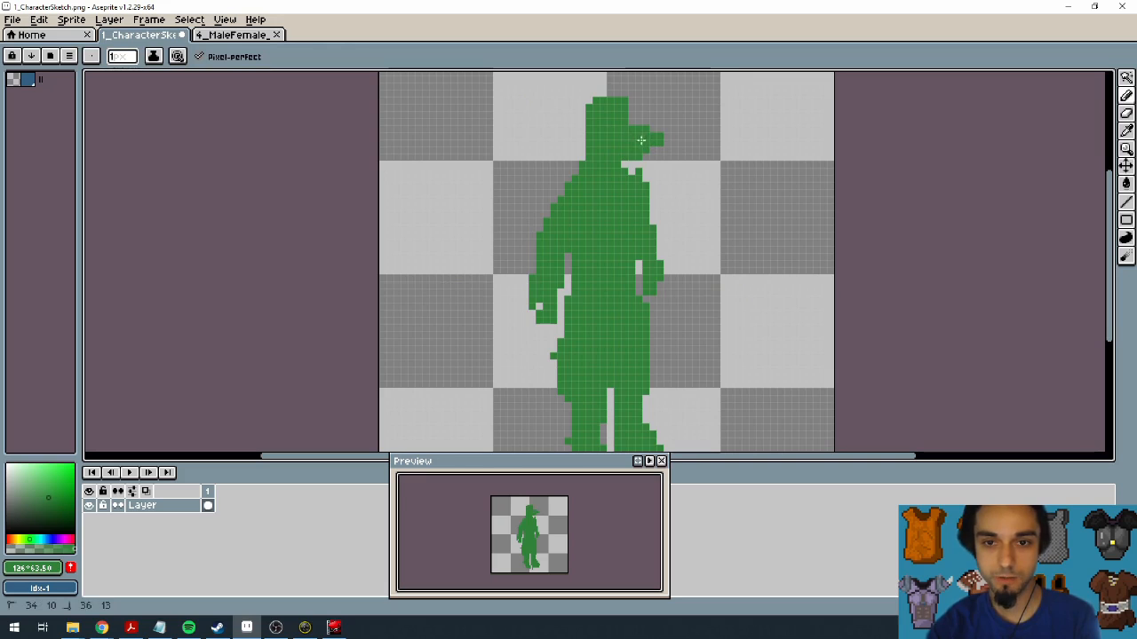
Step: Erase stray pixels around the head, the neck-side shoulder and the left hand to clean up the green silhouette
{"action": "key", "text": "e"}
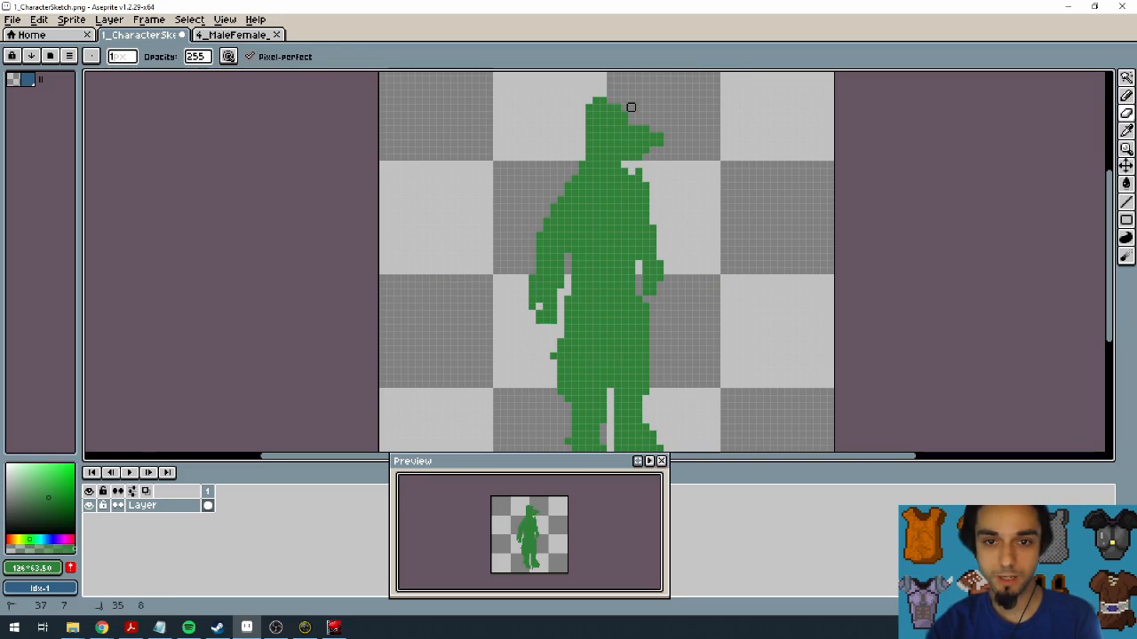
{"action": "mouse_move", "coordinate": [602, 92]}
{"action": "left_mouse_down"}
{"action": "mouse_move", "coordinate": [610, 85]}
{"action": "mouse_move", "coordinate": [581, 114]}
{"action": "left_mouse_up"}
{"action": "mouse_move", "coordinate": [531, 152]}
{"action": "left_mouse_down"}
{"action": "mouse_move", "coordinate": [522, 91]}
{"action": "mouse_move", "coordinate": [484, 180]}
{"action": "mouse_move", "coordinate": [485, 166]}
{"action": "left_mouse_up"}
{"action": "left_click_drag", "start_coordinate": [472, 236], "coordinate": [486, 237]}
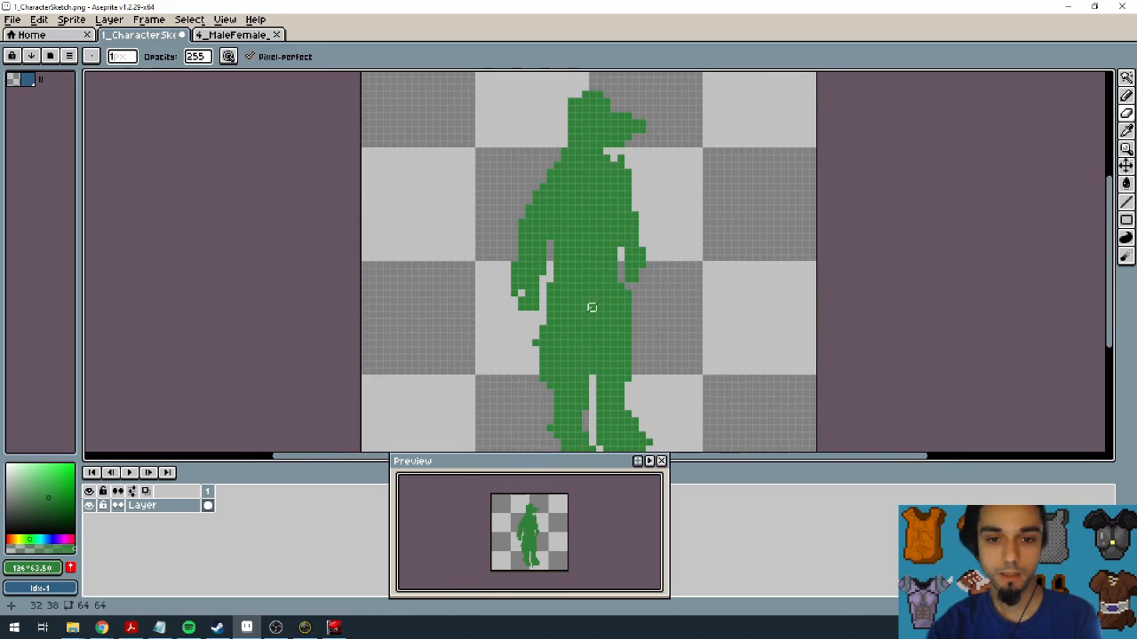
{"action": "left_click_drag", "start_coordinate": [507, 279], "coordinate": [514, 285]}
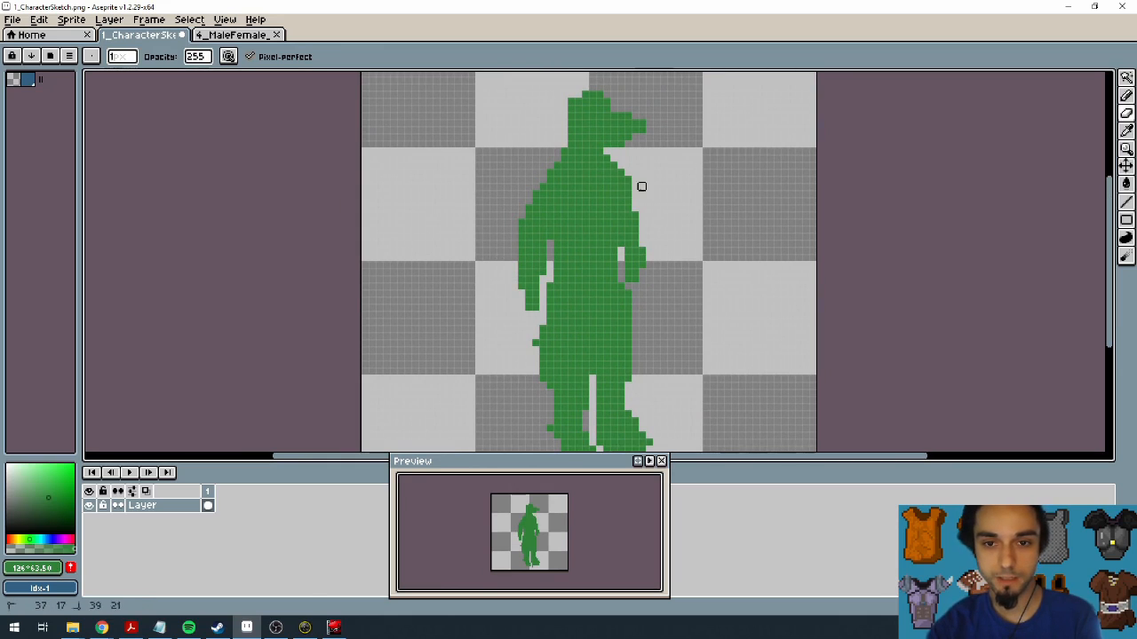
Step: Trim the toe tip and underside of the silhouette's right foot with the eraser
{"action": "mouse_move", "coordinate": [665, 254]}
{"action": "left_mouse_down"}
{"action": "mouse_move", "coordinate": [663, 208]}
{"action": "mouse_move", "coordinate": [677, 247]}
{"action": "left_mouse_up"}
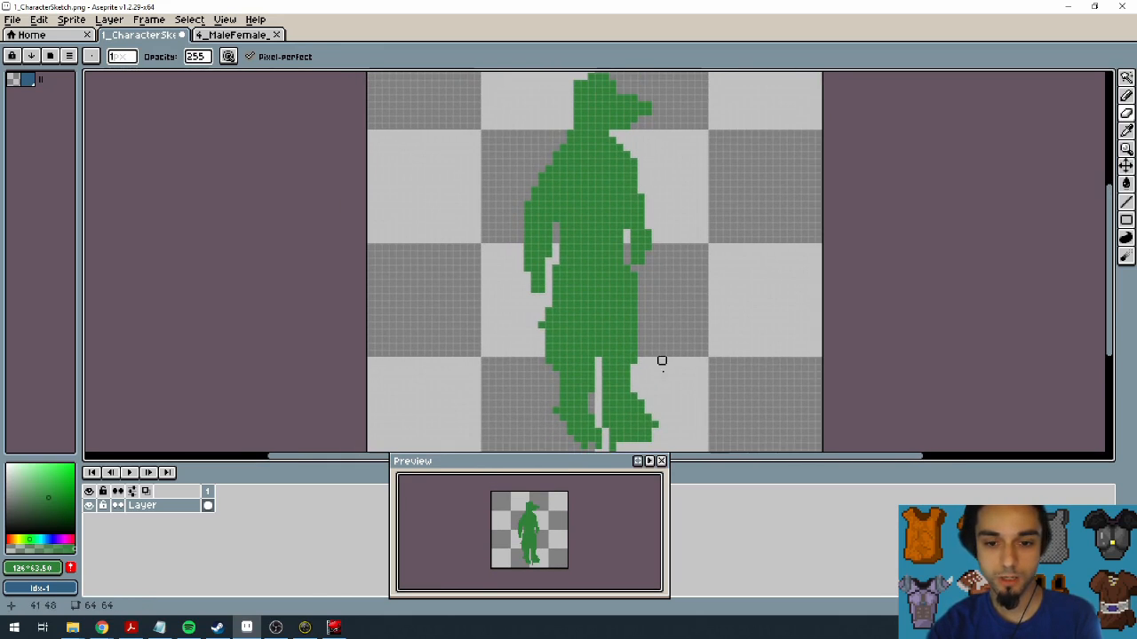
{"action": "left_click_drag", "start_coordinate": [662, 432], "coordinate": [662, 417]}
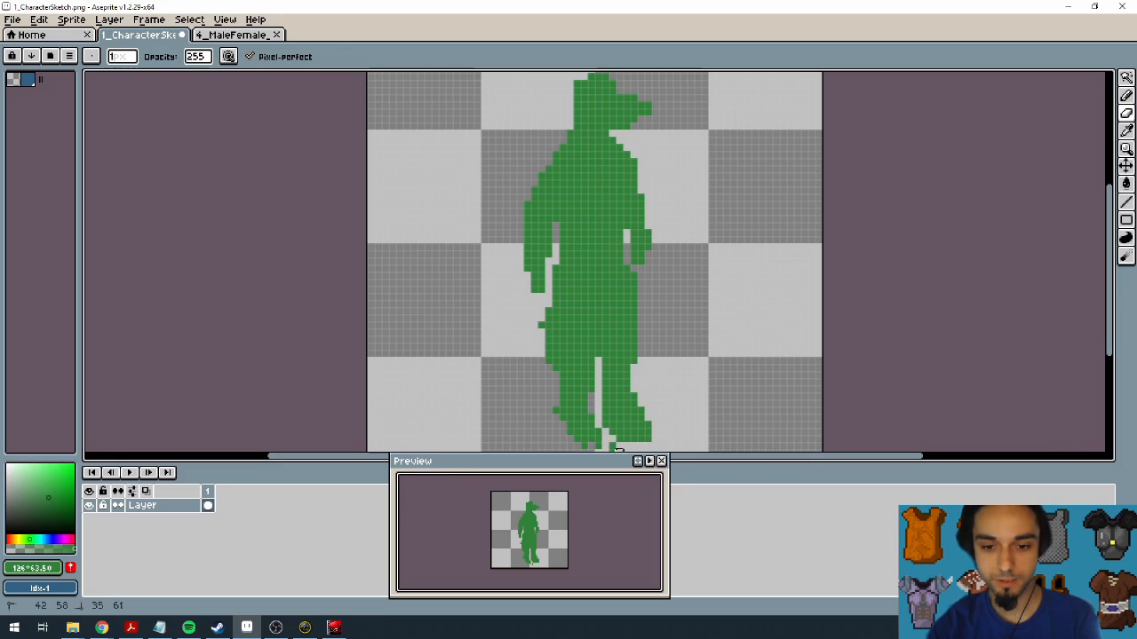
{"action": "left_click_drag", "start_coordinate": [626, 439], "coordinate": [607, 417]}
Step: Erase the stray pixels along the left hip edge and widen the gap between the legs
{"action": "left_click_drag", "start_coordinate": [608, 414], "coordinate": [595, 343]}
{"action": "mouse_move", "coordinate": [525, 255]}
{"action": "left_mouse_down"}
{"action": "mouse_move", "coordinate": [542, 303]}
{"action": "mouse_move", "coordinate": [535, 240]}
{"action": "mouse_move", "coordinate": [536, 297]}
{"action": "mouse_move", "coordinate": [515, 290]}
{"action": "mouse_move", "coordinate": [536, 303]}
{"action": "mouse_move", "coordinate": [541, 282]}
{"action": "mouse_move", "coordinate": [557, 318]}
{"action": "mouse_move", "coordinate": [550, 290]}
{"action": "mouse_move", "coordinate": [556, 303]}
{"action": "mouse_move", "coordinate": [544, 341]}
{"action": "left_mouse_up"}
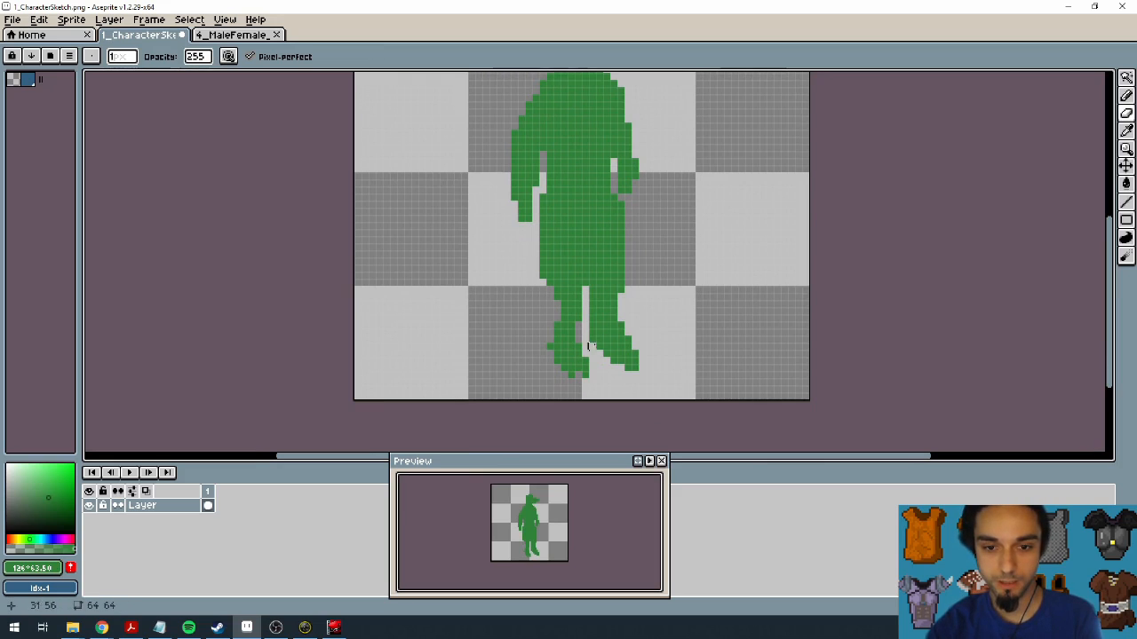
{"action": "left_click_drag", "start_coordinate": [592, 286], "coordinate": [585, 339]}
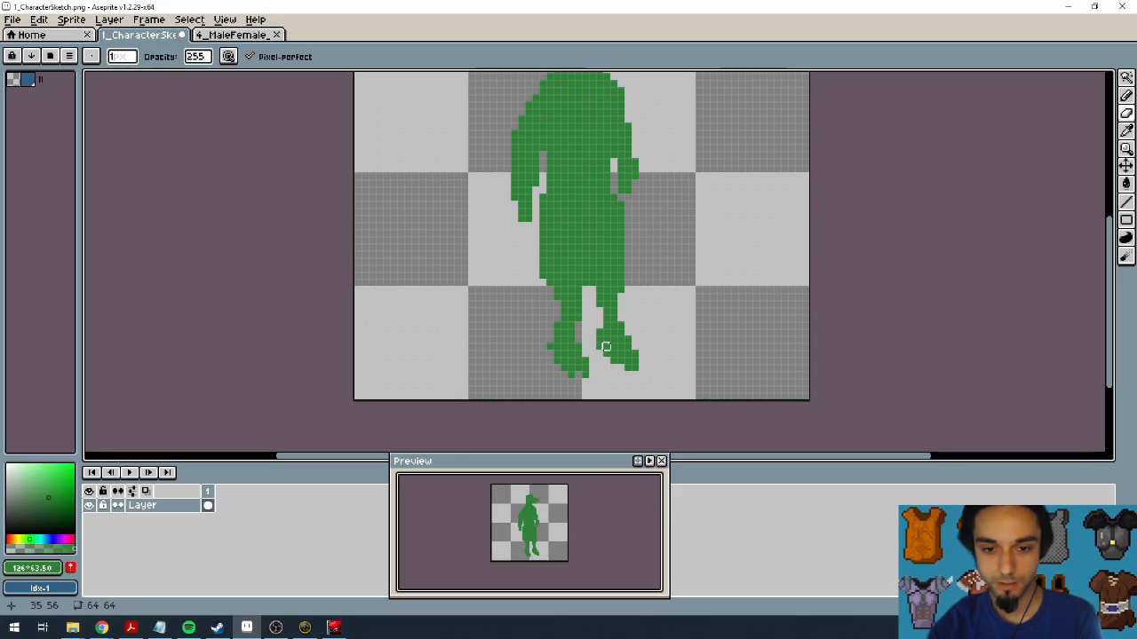
Step: Reshape the toe of the right foot by adding and erasing single pixels
{"action": "key", "text": "b"}
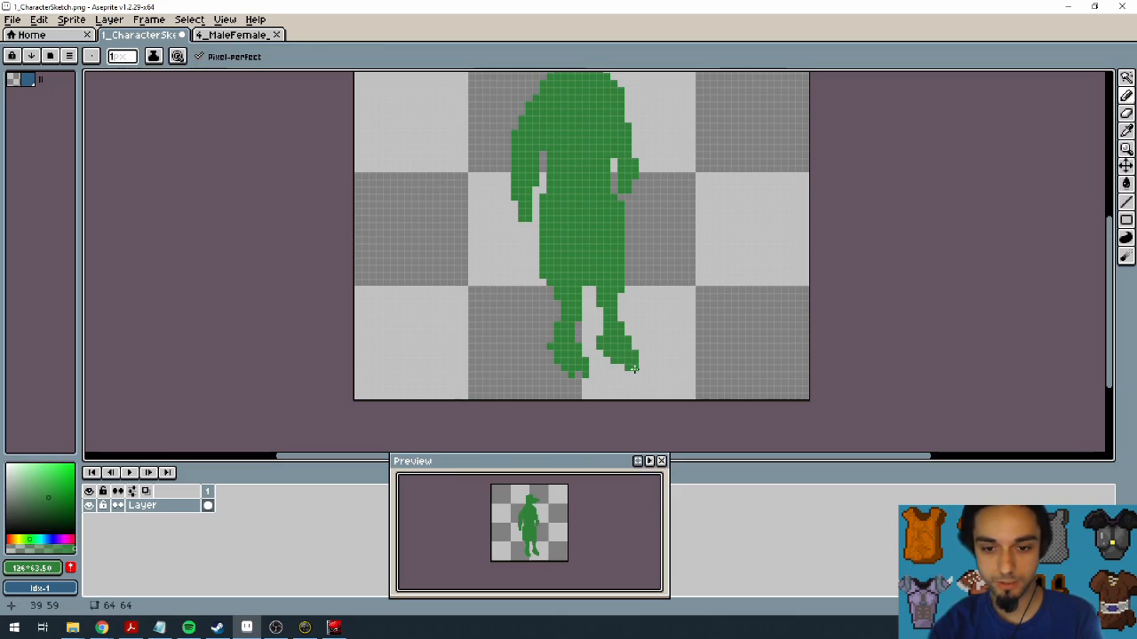
{"action": "key", "text": "e"}
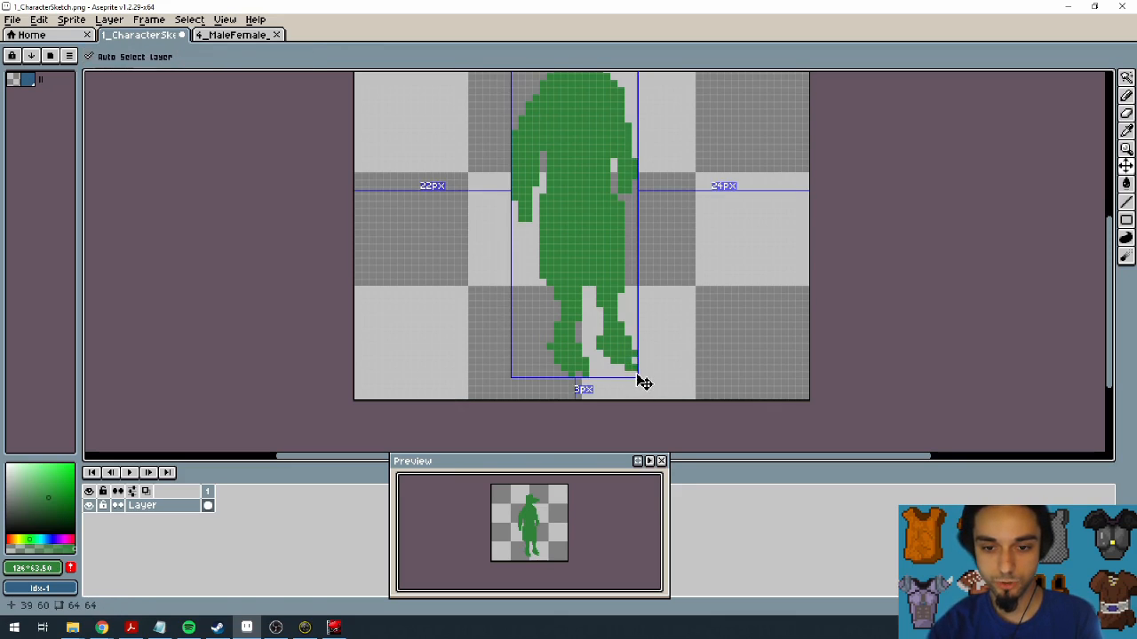
{"action": "left_click", "coordinate": [634, 346]}
{"action": "left_click", "coordinate": [634, 366]}
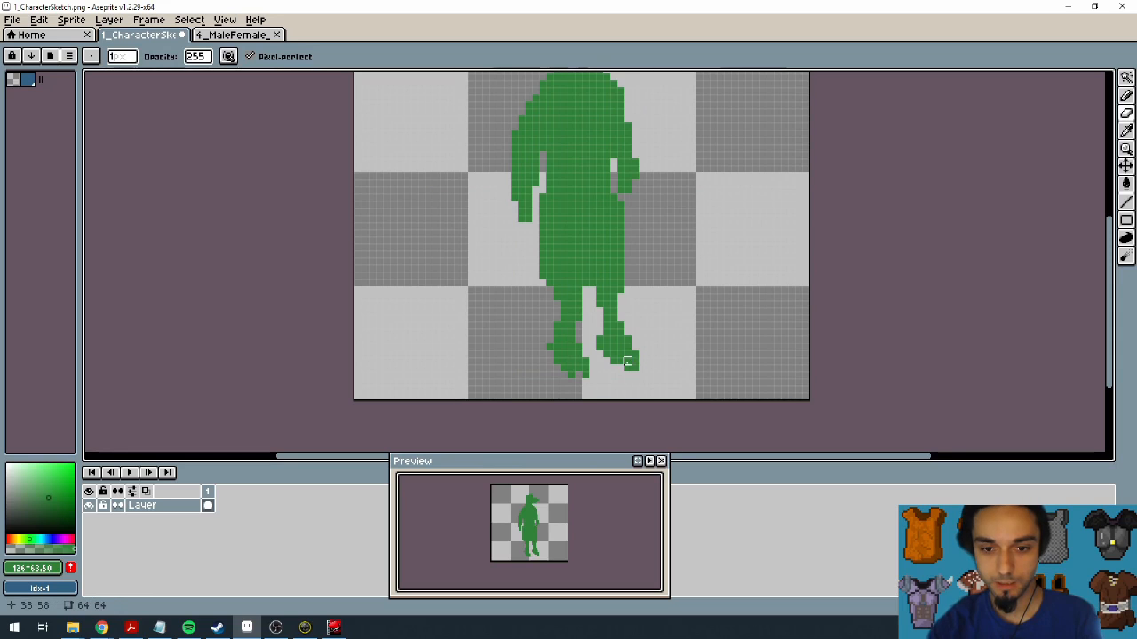
Step: Slim the outer edge of the left arm and reshape the right hand so it angles outward from the body
{"action": "scroll", "coordinate": [622, 373], "scroll_direction": "up", "scroll_amount": 3}
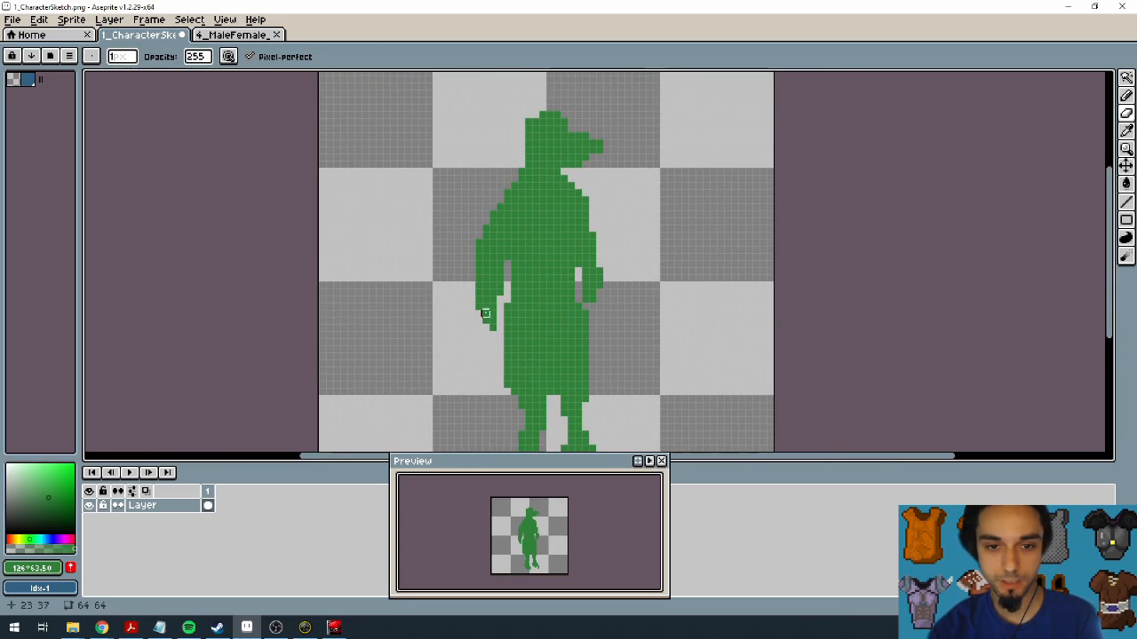
{"action": "left_click_drag", "start_coordinate": [478, 271], "coordinate": [486, 229]}
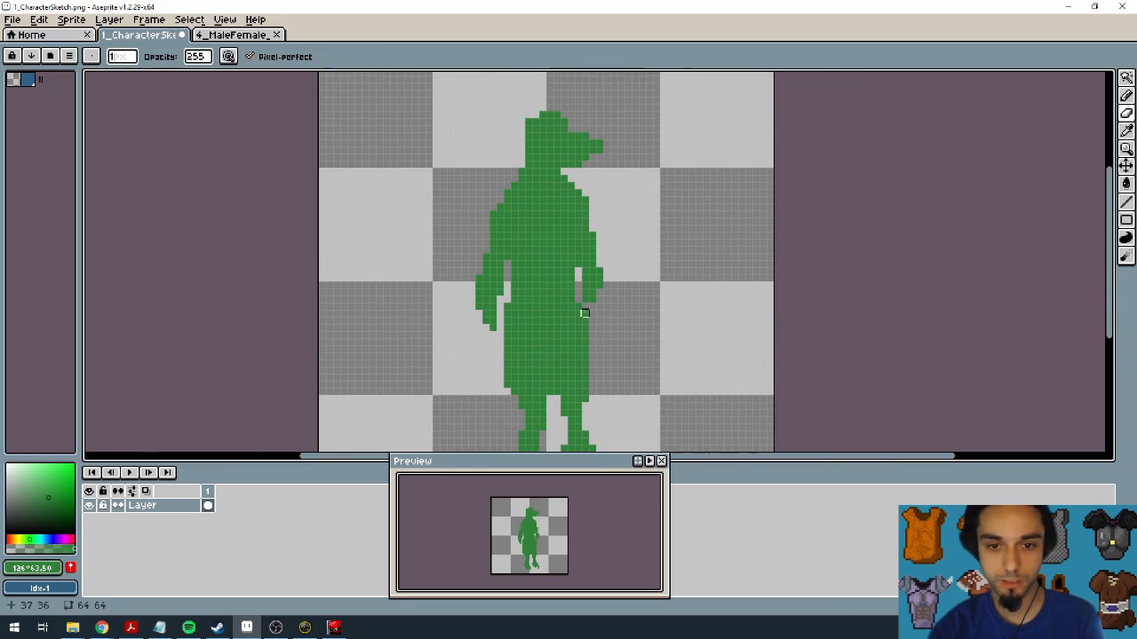
{"action": "key", "text": "b"}
{"action": "left_click_drag", "start_coordinate": [607, 290], "coordinate": [609, 303]}
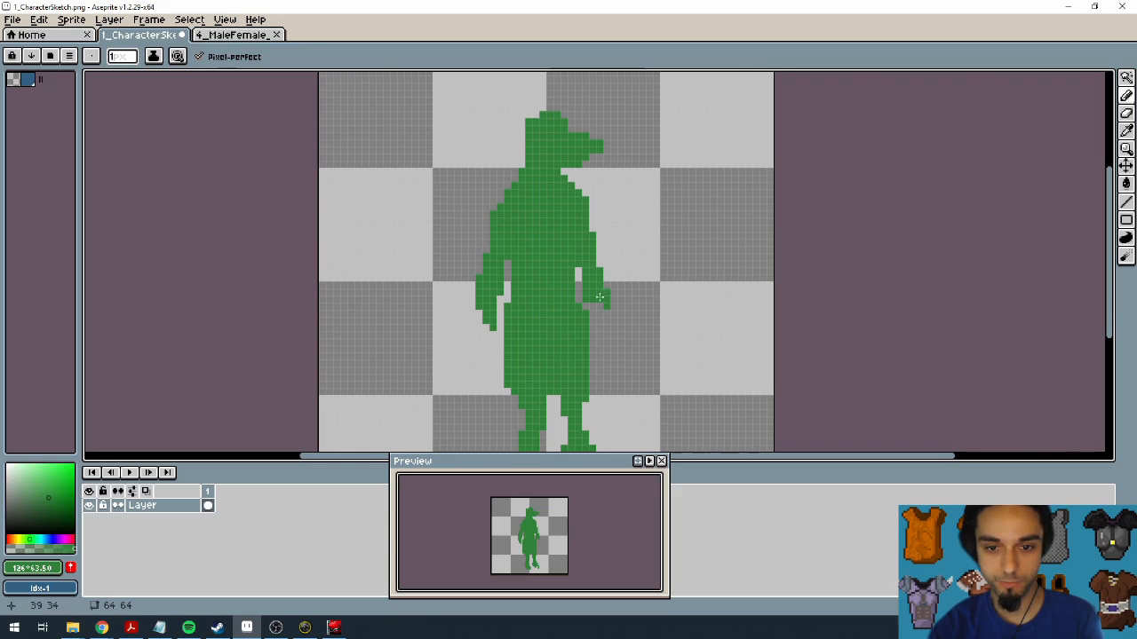
{"action": "key", "text": "e"}
{"action": "left_click", "coordinate": [585, 299]}
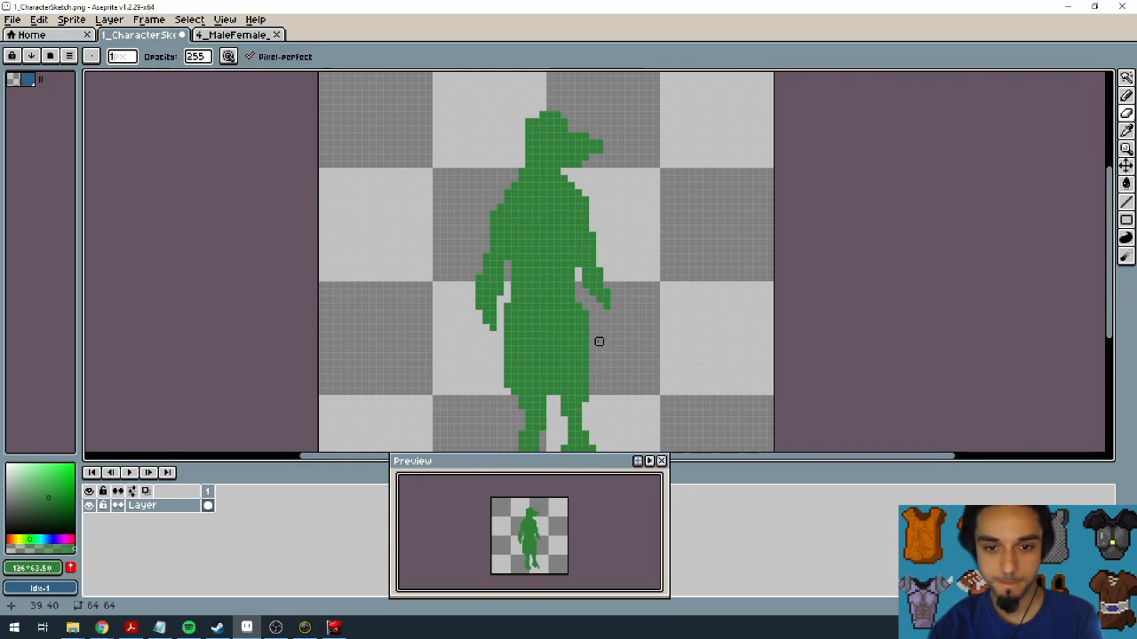
Step: Select the left part of the figure with a rectangular marquee, shift it one pixel left and deselect
{"action": "left_click_drag", "start_coordinate": [599, 338], "coordinate": [613, 306]}
{"action": "scroll", "coordinate": [606, 315], "scroll_direction": "down", "scroll_amount": 1}
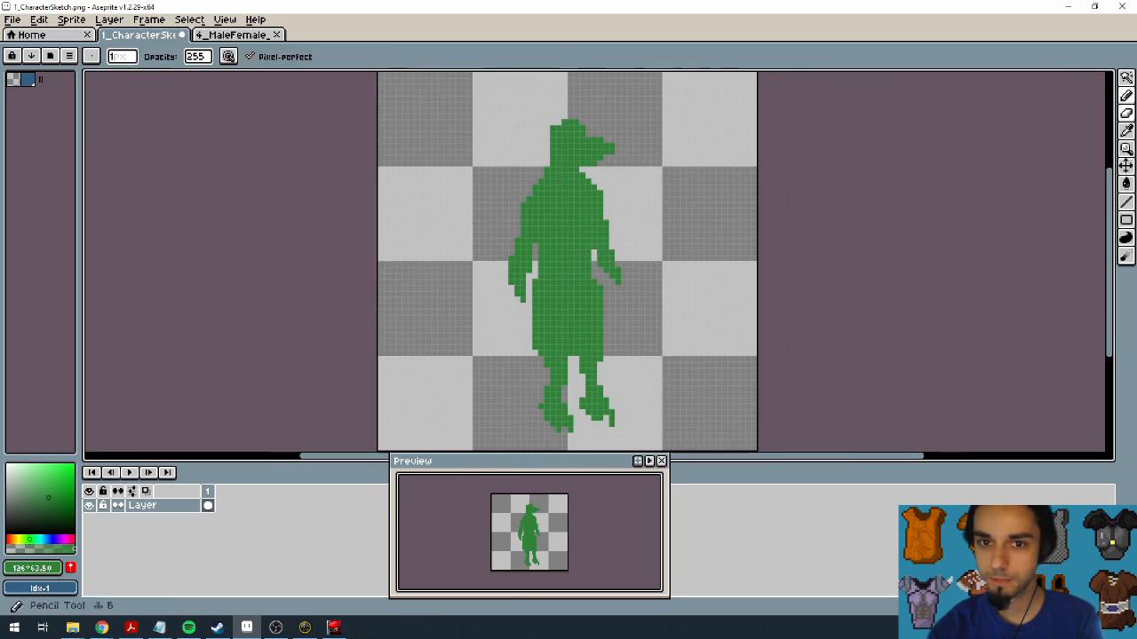
{"action": "left_click", "coordinate": [1126, 78]}
{"action": "left_click", "coordinate": [1037, 79]}
{"action": "left_click_drag", "start_coordinate": [590, 286], "coordinate": [613, 265]}
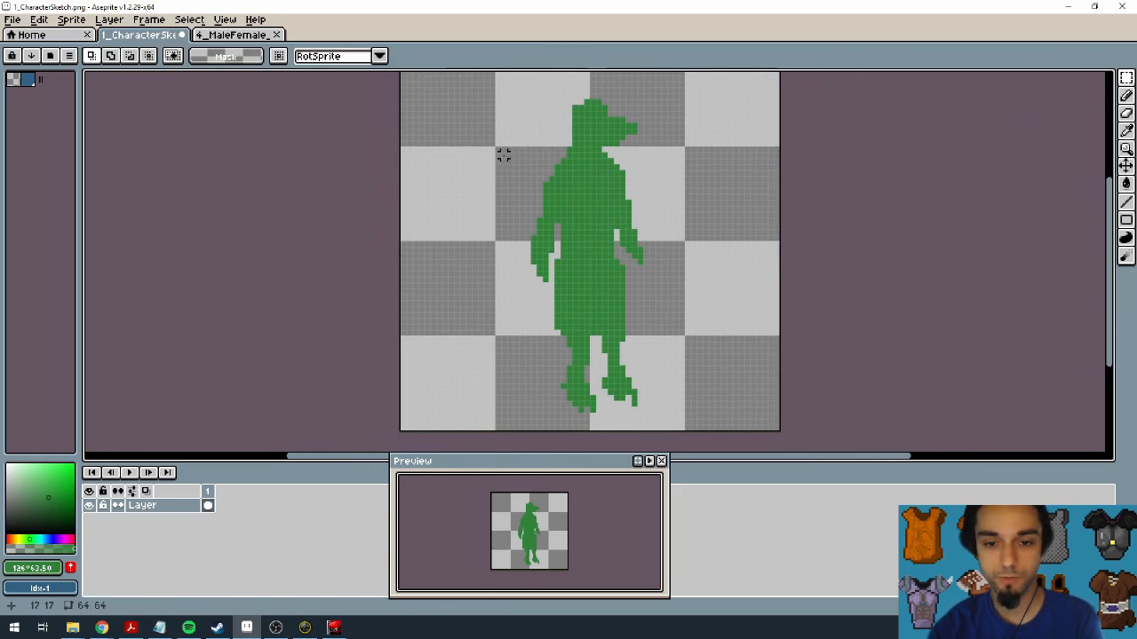
{"action": "left_click_drag", "start_coordinate": [479, 95], "coordinate": [598, 423]}
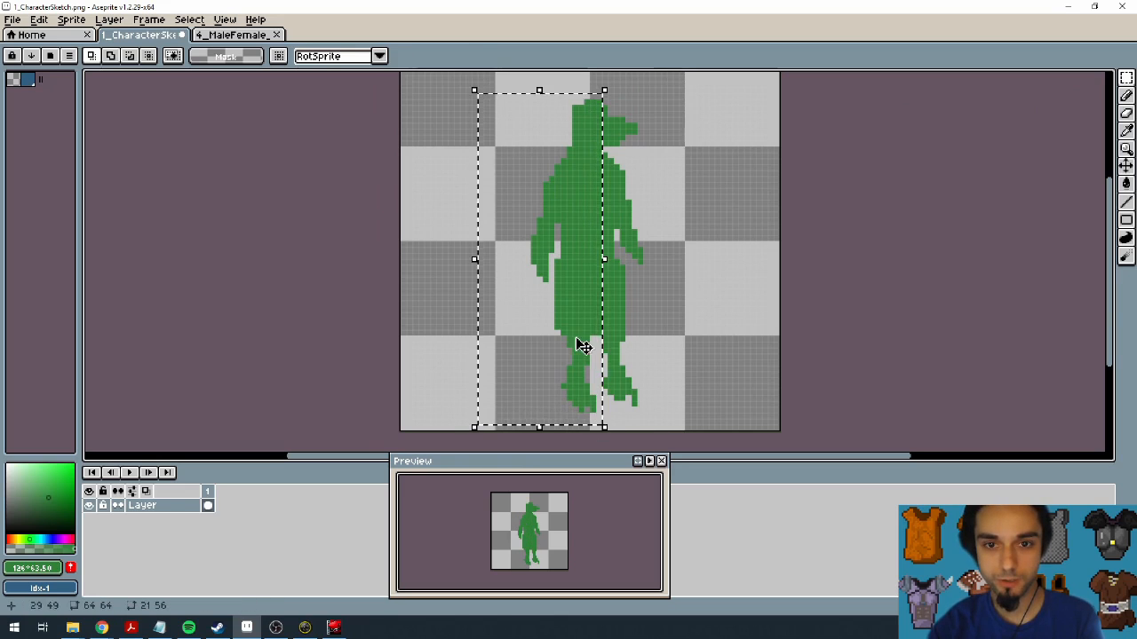
{"action": "left_click_drag", "start_coordinate": [577, 287], "coordinate": [568, 292]}
{"action": "key", "text": "ctrl+d"}
Step: Select the beak-shaped front of the head, move it one pixel left to rejoin the head and deselect
{"action": "left_click_drag", "start_coordinate": [664, 96], "coordinate": [621, 140]}
{"action": "left_click_drag", "start_coordinate": [619, 144], "coordinate": [609, 155]}
{"action": "key", "text": "ctrl+z"}
{"action": "mouse_move", "coordinate": [647, 91]}
{"action": "left_mouse_down"}
{"action": "mouse_move", "coordinate": [610, 143]}
{"action": "mouse_move", "coordinate": [588, 148]}
{"action": "mouse_move", "coordinate": [622, 139]}
{"action": "left_mouse_up"}
{"action": "left_click", "coordinate": [634, 194]}
Step: Fill the vertical gap through the torso with the Pencil in the same green
{"action": "key", "text": "b"}
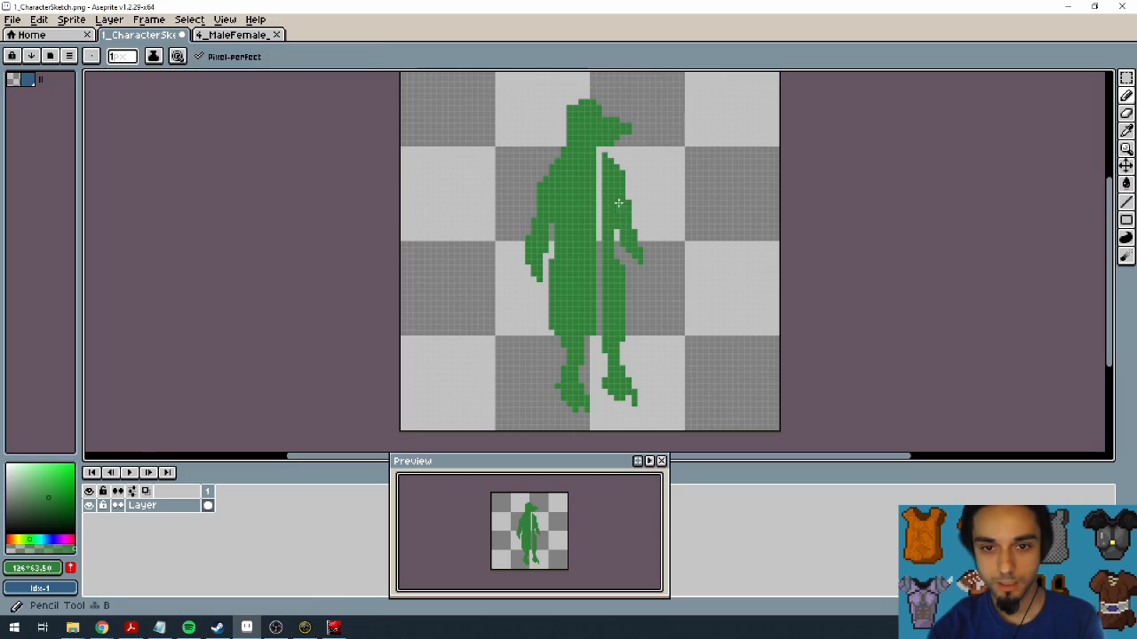
{"action": "left_click_drag", "start_coordinate": [598, 154], "coordinate": [597, 277]}
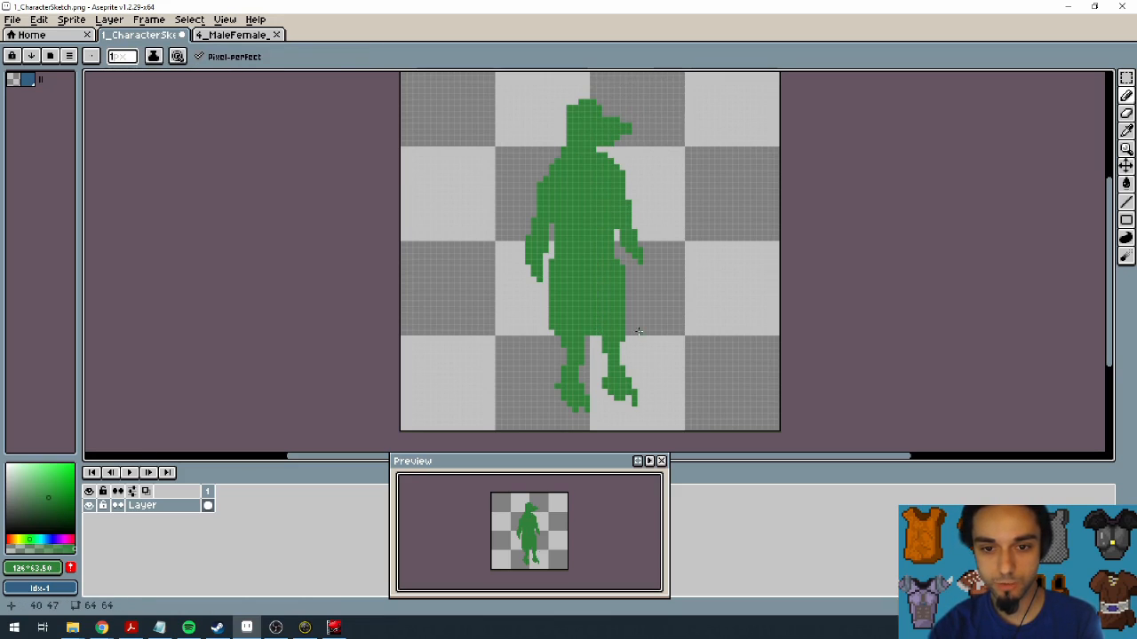
Step: Widen both forearms with green pixels along their outer edges and extend the right hand outward
{"action": "key", "text": "e"}
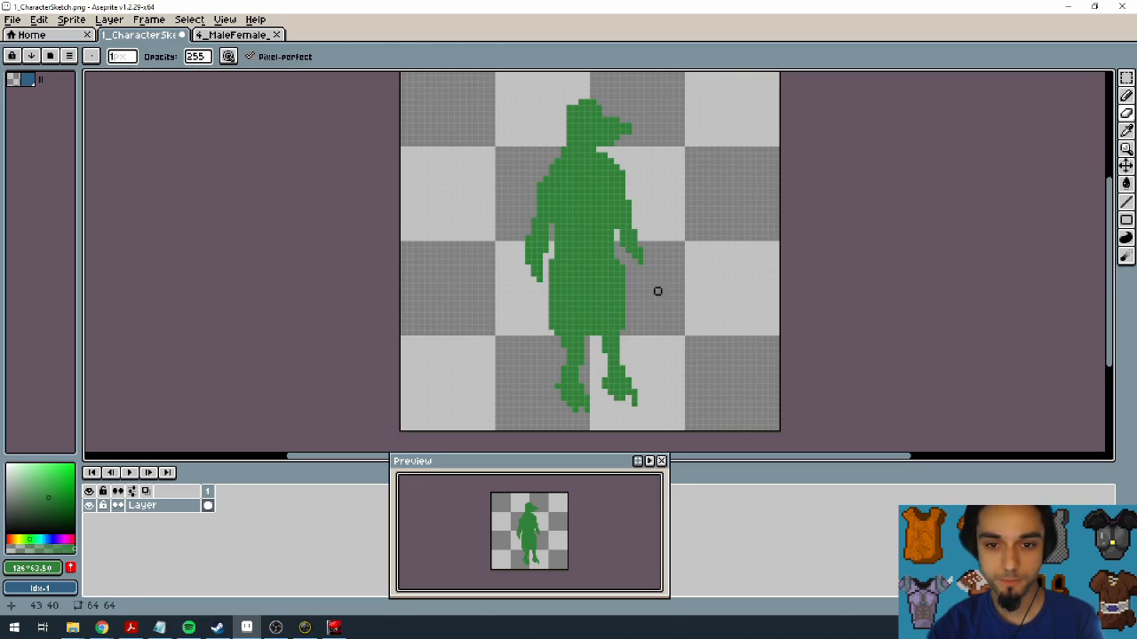
{"action": "key", "text": "b"}
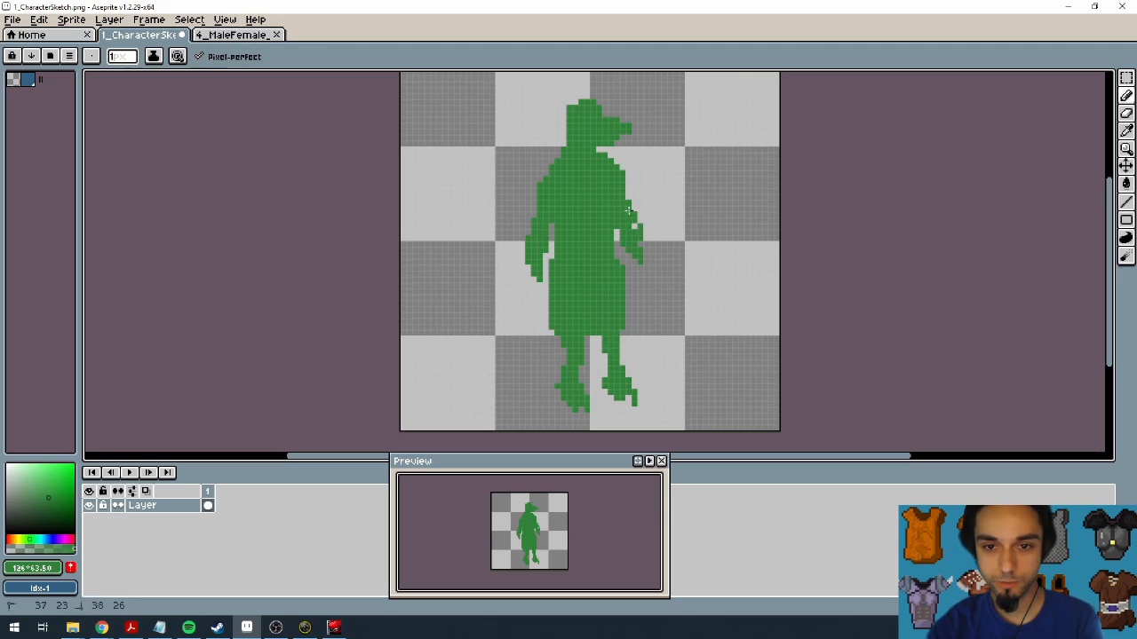
{"action": "left_click_drag", "start_coordinate": [644, 249], "coordinate": [652, 256]}
{"action": "left_click_drag", "start_coordinate": [539, 202], "coordinate": [533, 236]}
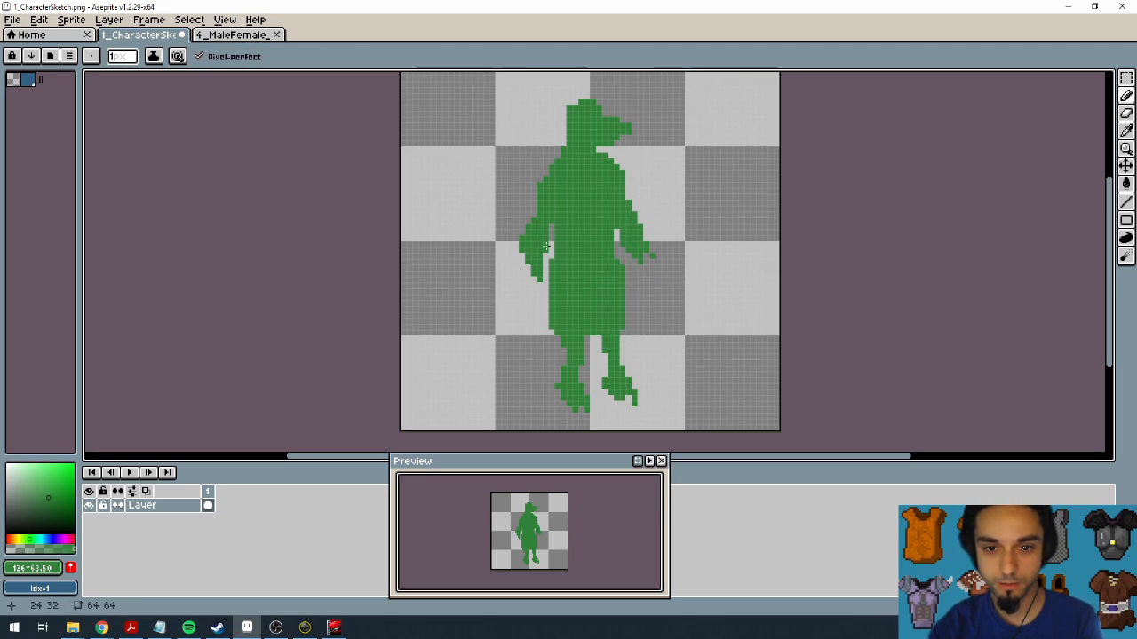
{"action": "key", "text": "e"}
{"action": "left_click_drag", "start_coordinate": [539, 279], "coordinate": [533, 267]}
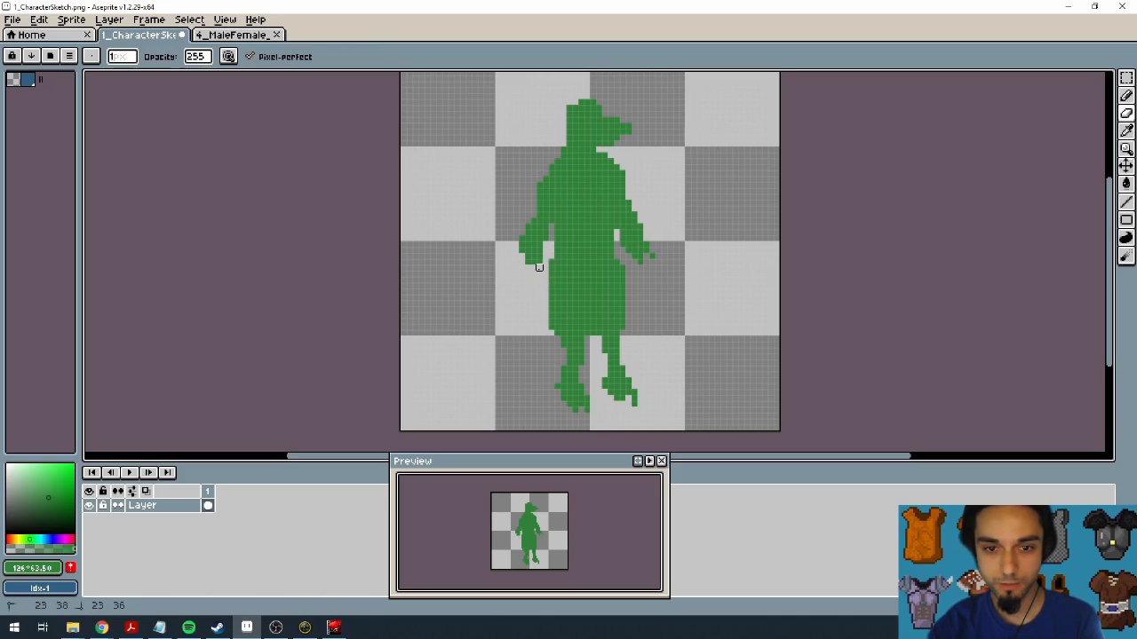
{"action": "left_click_drag", "start_coordinate": [627, 184], "coordinate": [616, 168]}
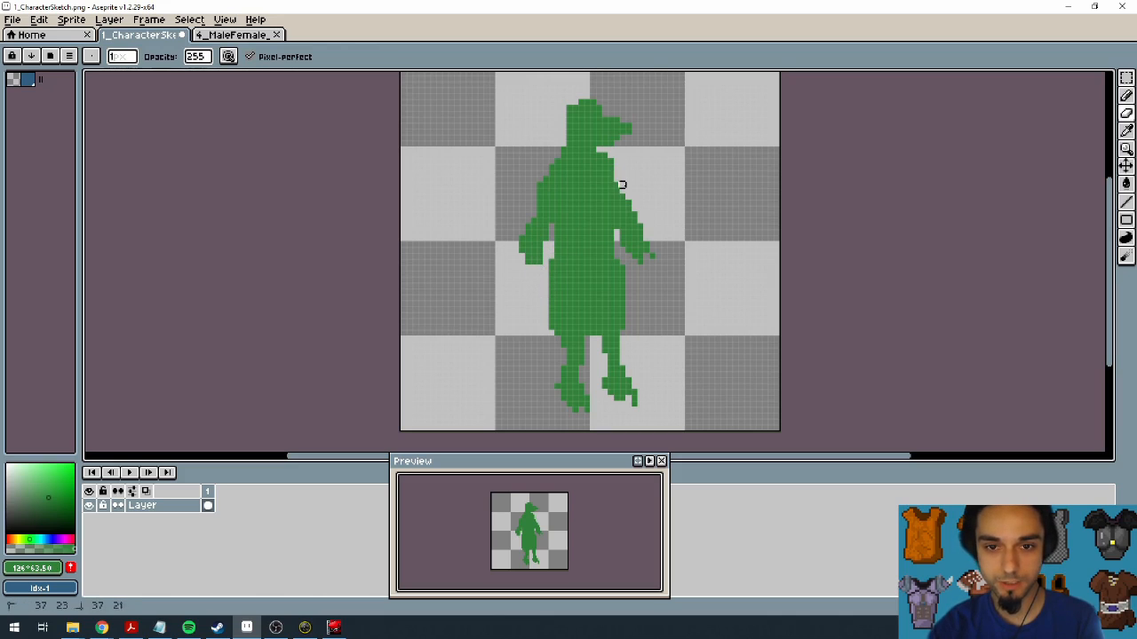
{"action": "key", "text": "ctrl+z"}
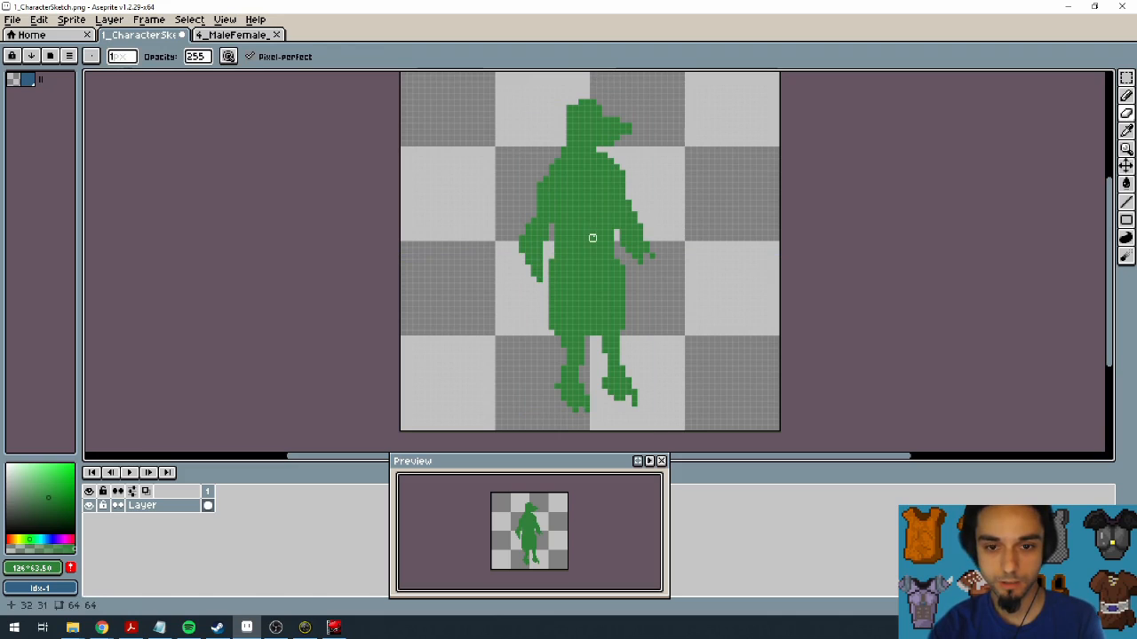
Step: Fill out the outstretched right hand with additional green pixels
{"action": "key", "text": "b"}
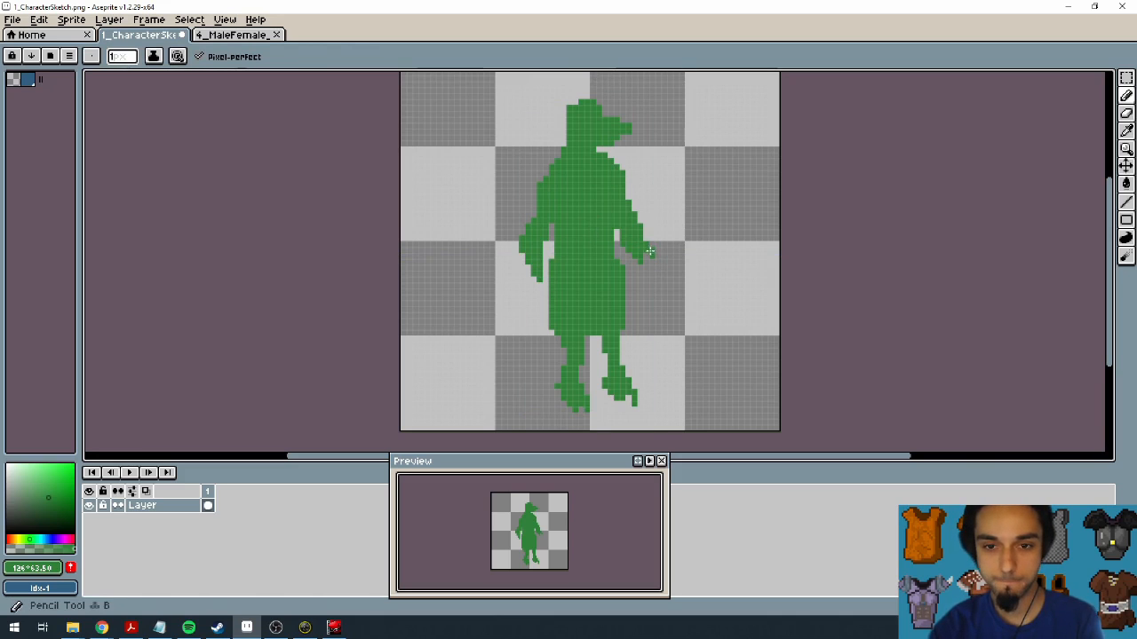
{"action": "left_click_drag", "start_coordinate": [654, 267], "coordinate": [652, 264]}
Step: Draw a short vertical swatch of the base green in the empty upper-left area of the canvas
{"action": "mouse_move", "coordinate": [583, 209]}
{"action": "left_mouse_down"}
{"action": "mouse_move", "coordinate": [599, 251]}
{"action": "mouse_move", "coordinate": [601, 235]}
{"action": "left_mouse_up"}
{"action": "left_click_drag", "start_coordinate": [462, 148], "coordinate": [463, 159]}
{"action": "left_click_drag", "start_coordinate": [485, 175], "coordinate": [485, 204]}
Step: Sample the base green, lower its HSV value to 33 and draw a dark swatch left of the base one
{"action": "left_click", "coordinate": [592, 236], "text": "alt"}
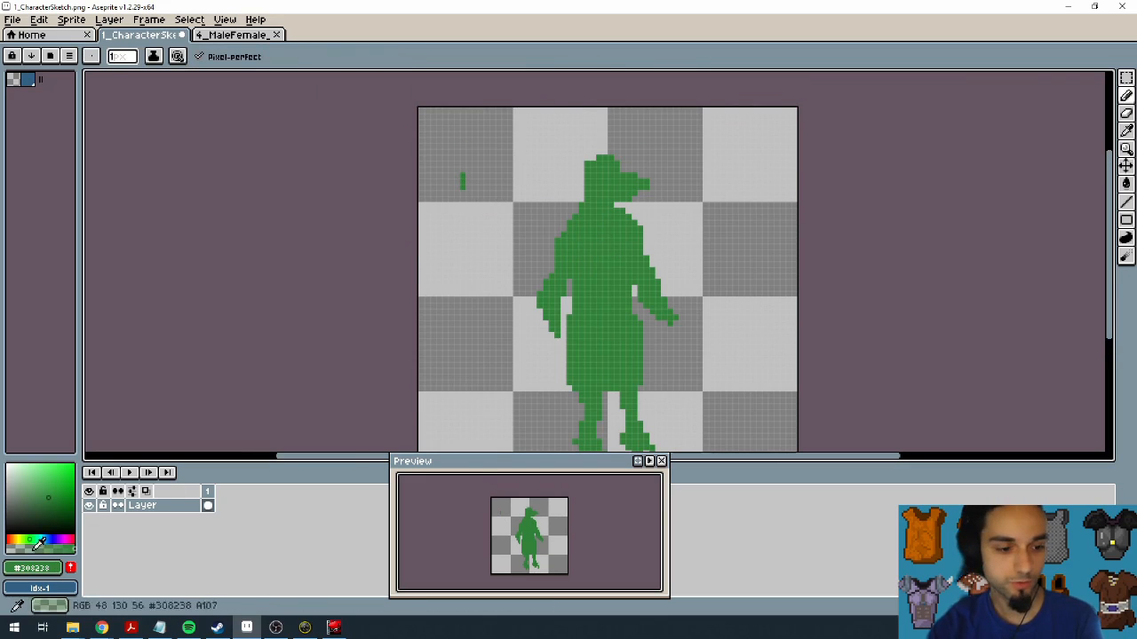
{"action": "left_click", "coordinate": [36, 567]}
{"action": "left_click", "coordinate": [56, 459]}
{"action": "left_click_drag", "start_coordinate": [168, 525], "coordinate": [125, 528]}
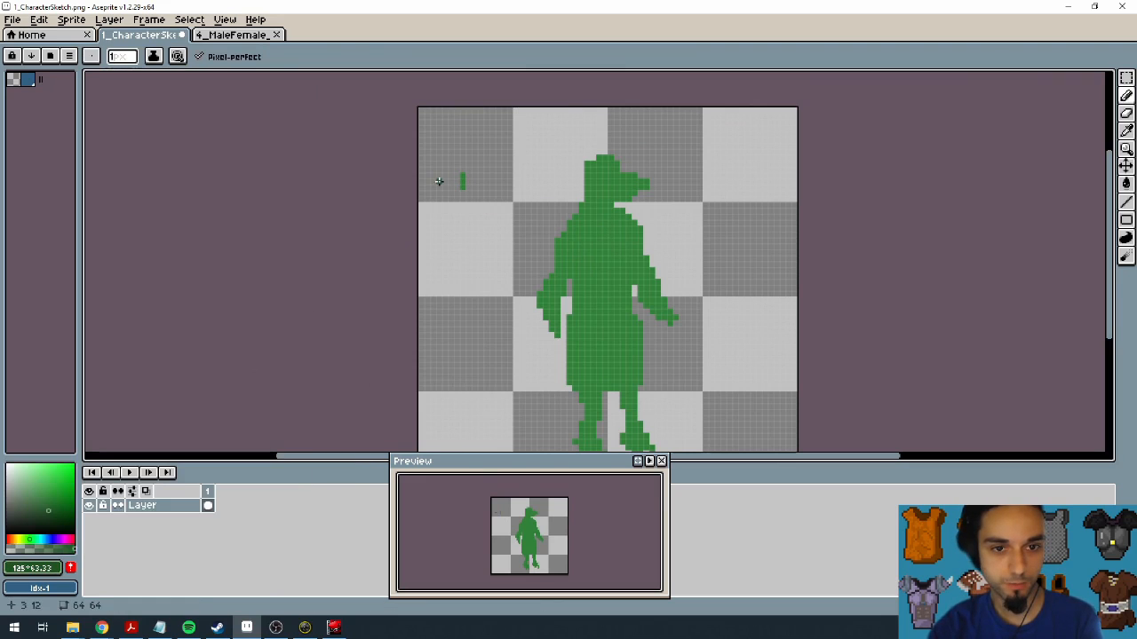
{"action": "left_click_drag", "start_coordinate": [444, 173], "coordinate": [444, 185]}
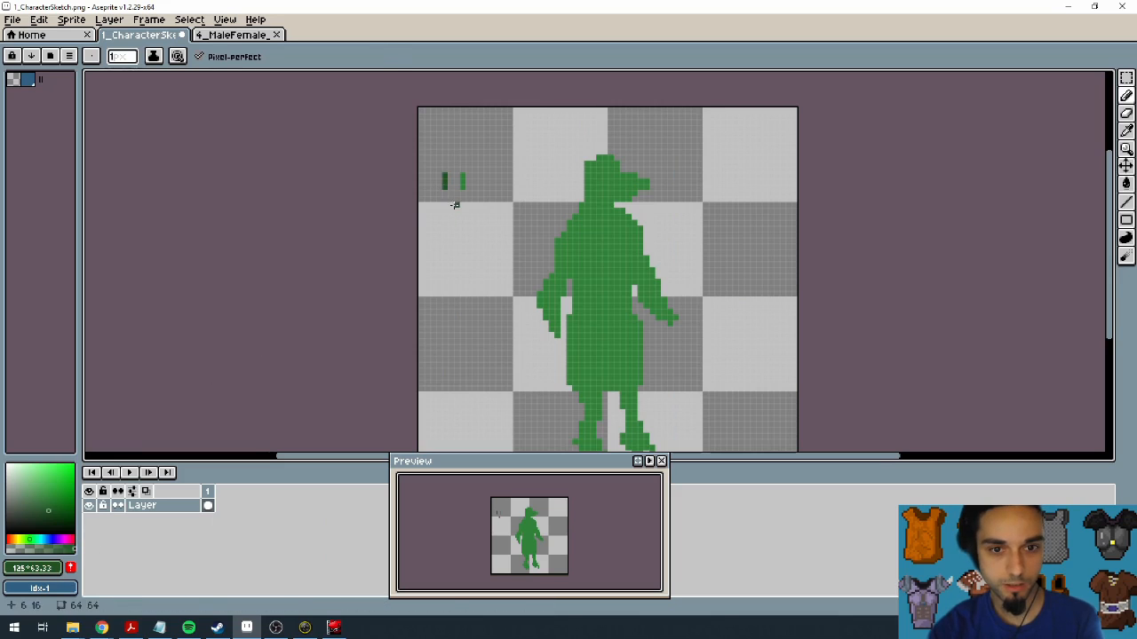
Step: Sample the base green swatch, raise its HSV value to 70 and draw a light swatch to its right
{"action": "left_click", "coordinate": [463, 185], "text": "alt"}
{"action": "left_click", "coordinate": [40, 567]}
{"action": "left_click", "coordinate": [41, 458]}
{"action": "left_click_drag", "start_coordinate": [167, 526], "coordinate": [220, 527]}
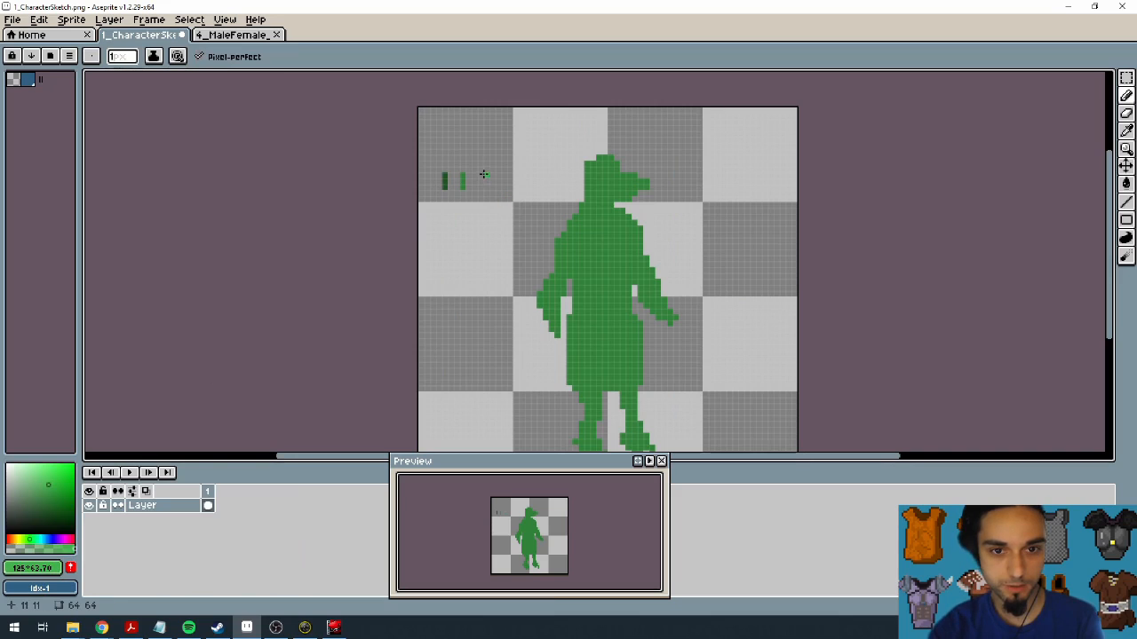
{"action": "left_click_drag", "start_coordinate": [478, 176], "coordinate": [478, 189]}
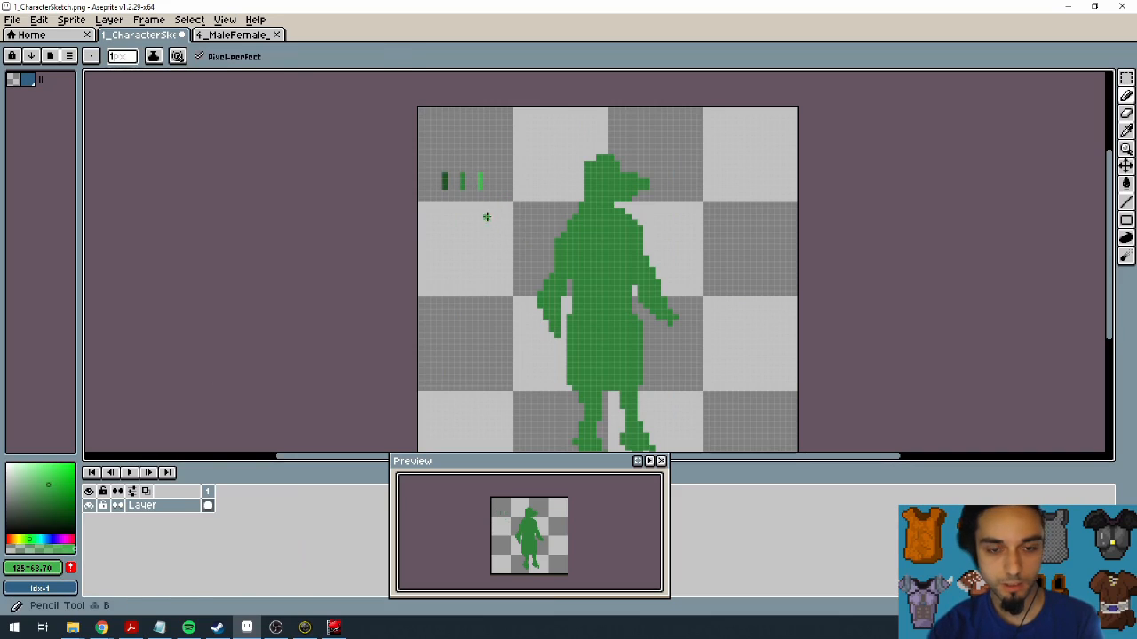
Step: Pick up the dark green swatch colour and erase the gap between the legs further up toward the crotch
{"action": "left_click", "coordinate": [445, 181], "text": "alt"}
{"action": "scroll", "coordinate": [585, 295], "scroll_direction": "down", "scroll_amount": 2}
{"action": "scroll", "coordinate": [585, 296], "scroll_direction": "up", "scroll_amount": 2}
{"action": "scroll", "coordinate": [577, 293], "scroll_direction": "down", "scroll_amount": 2}
{"action": "scroll", "coordinate": [572, 320], "scroll_direction": "up", "scroll_amount": 1}
{"action": "key", "text": "e"}
{"action": "left_click_drag", "start_coordinate": [572, 321], "coordinate": [586, 300]}
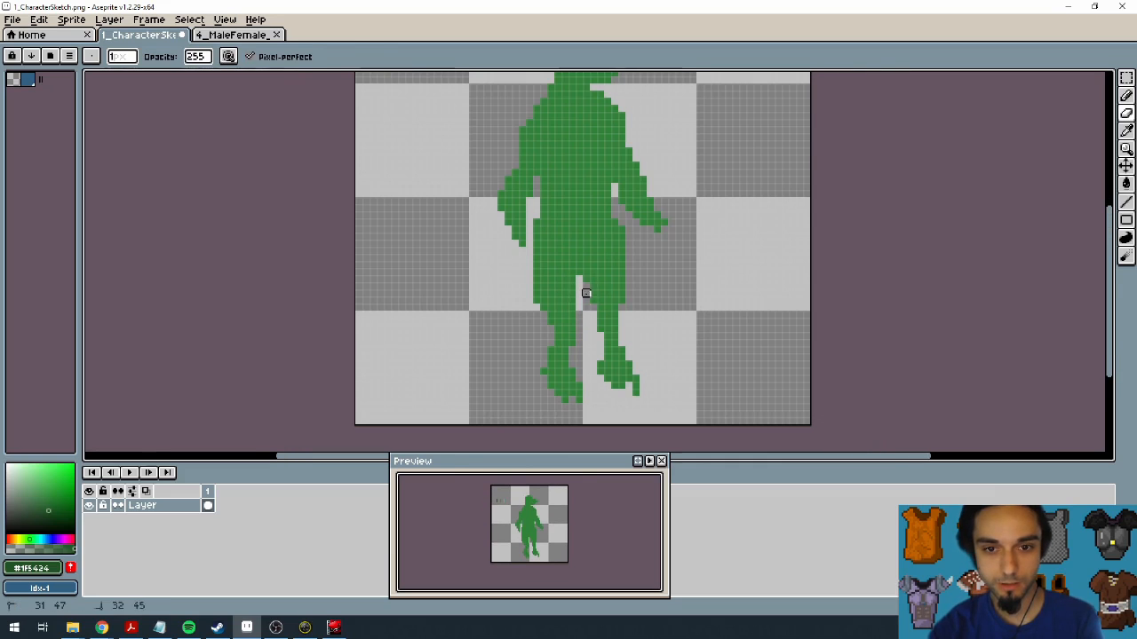
Step: Shade the crotch and inner thighs in dark green and draw a dark belt line across the waist
{"action": "key", "text": "b"}
{"action": "mouse_move", "coordinate": [576, 256]}
{"action": "left_mouse_down"}
{"action": "mouse_move", "coordinate": [572, 288]}
{"action": "mouse_move", "coordinate": [584, 265]}
{"action": "mouse_move", "coordinate": [592, 292]}
{"action": "mouse_move", "coordinate": [579, 274]}
{"action": "mouse_move", "coordinate": [565, 309]}
{"action": "mouse_move", "coordinate": [617, 308]}
{"action": "left_mouse_up"}
{"action": "scroll", "coordinate": [578, 275], "scroll_direction": "up", "scroll_amount": 2}
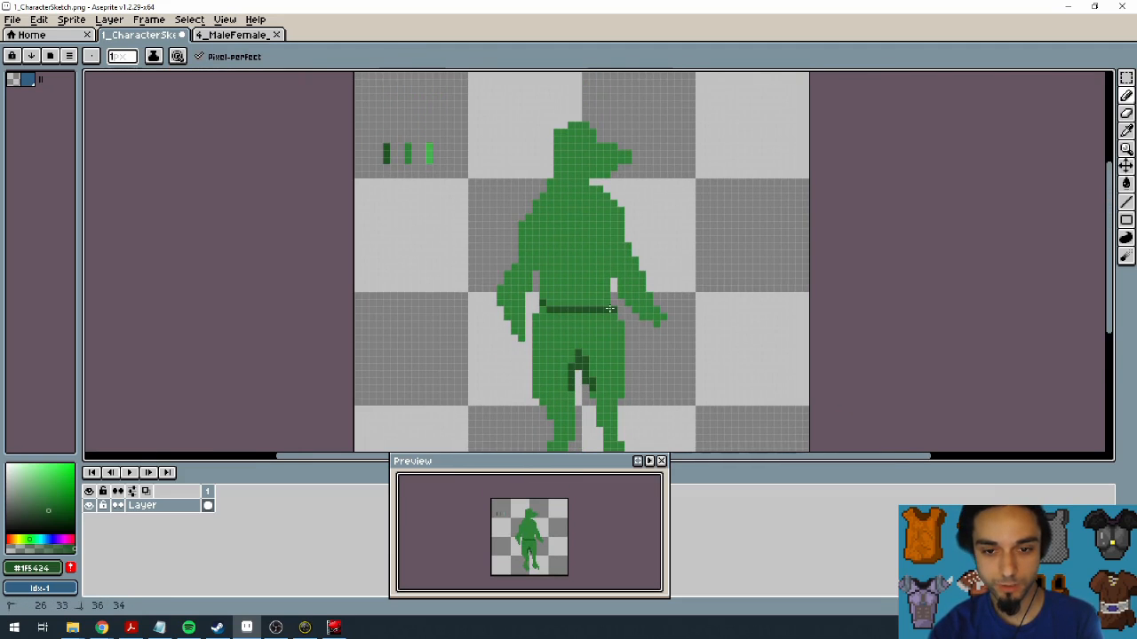
Step: Draw dark green trouser hems around both ankles and sleeve hems across both upper arms
{"action": "scroll", "coordinate": [593, 315], "scroll_direction": "down", "scroll_amount": 3}
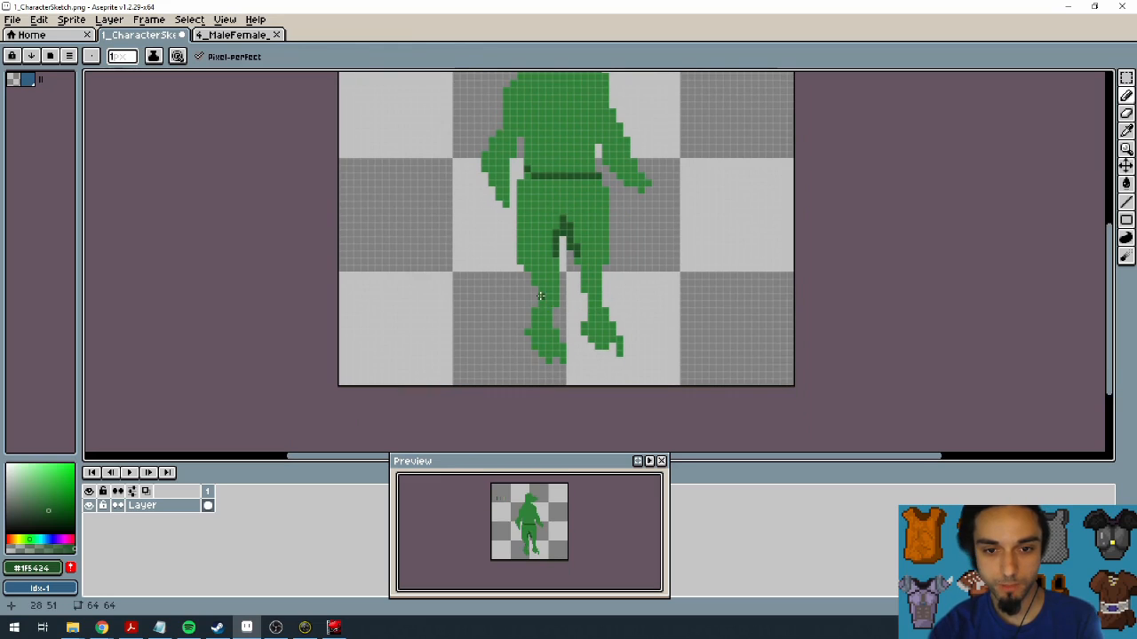
{"action": "left_click", "coordinate": [541, 296]}
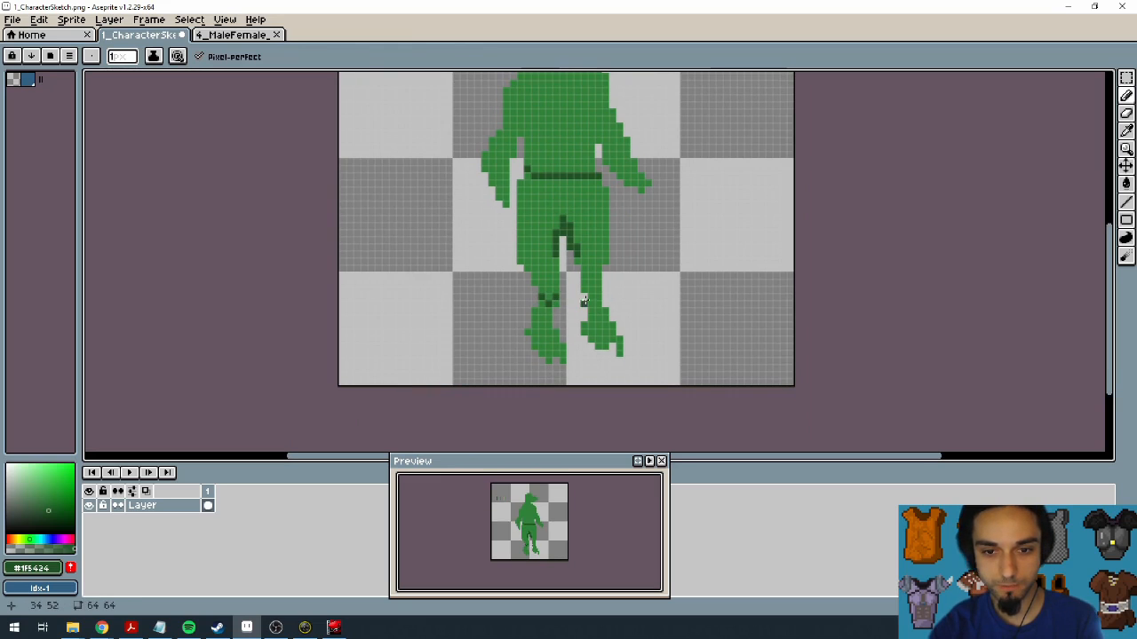
{"action": "scroll", "coordinate": [583, 287], "scroll_direction": "up", "scroll_amount": 3}
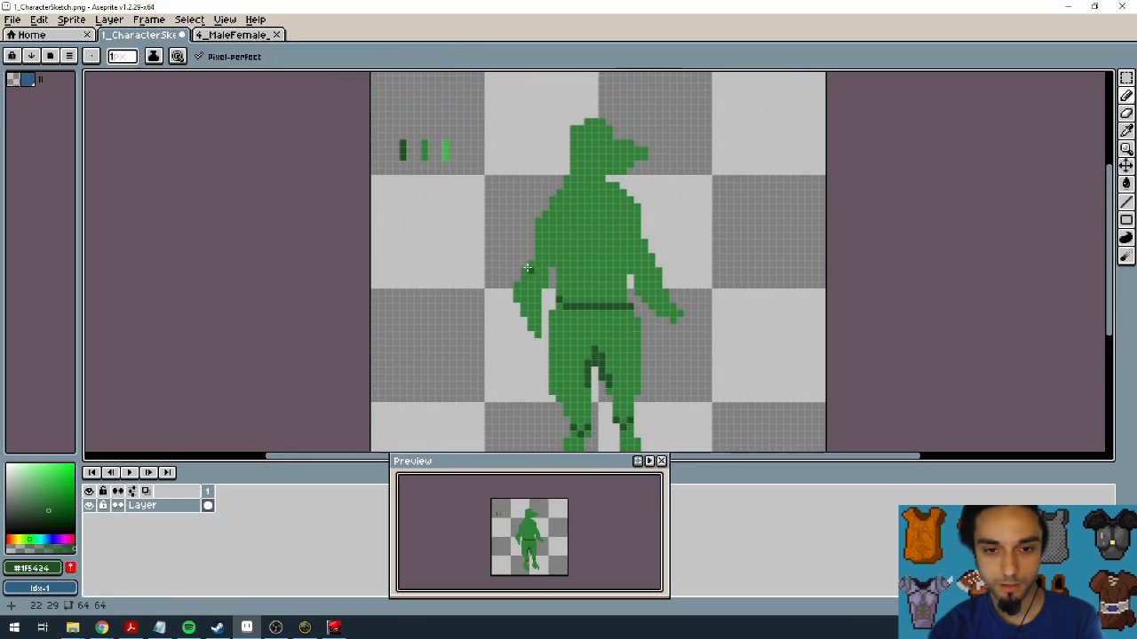
{"action": "left_click_drag", "start_coordinate": [537, 243], "coordinate": [548, 262]}
{"action": "left_click_drag", "start_coordinate": [643, 242], "coordinate": [630, 279]}
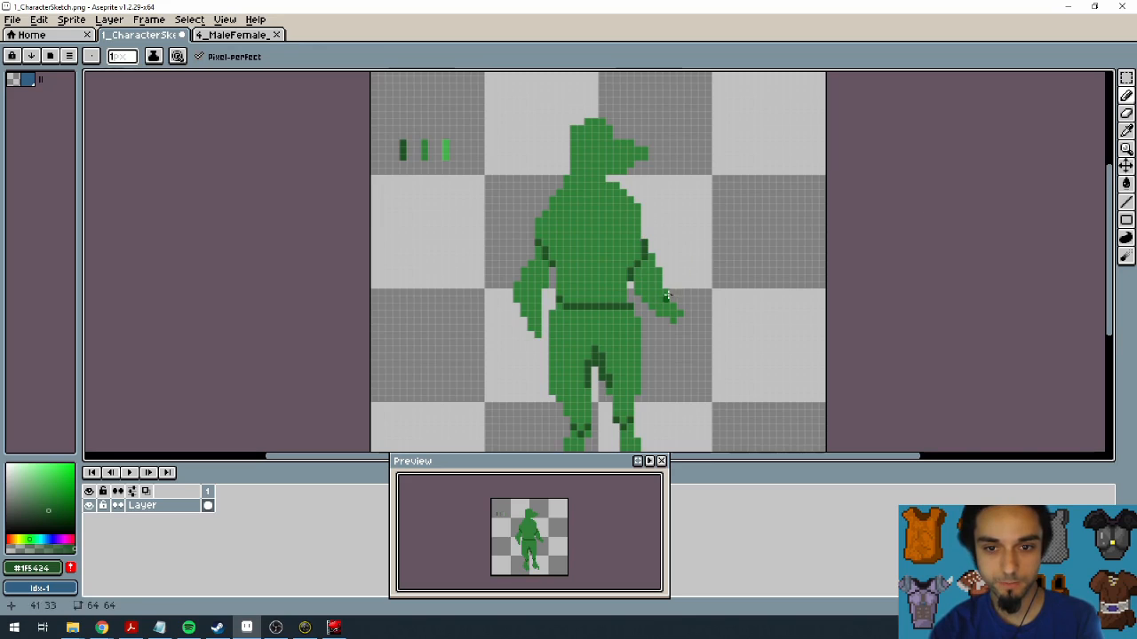
Step: Move the forearm on the beak side up about two pixels and erase the gap between that arm and the torso higher
{"action": "left_click", "coordinate": [1127, 78]}
{"action": "mouse_move", "coordinate": [732, 185]}
{"action": "left_mouse_down"}
{"action": "mouse_move", "coordinate": [645, 311]}
{"action": "mouse_move", "coordinate": [658, 317]}
{"action": "mouse_move", "coordinate": [639, 318]}
{"action": "mouse_move", "coordinate": [659, 279]}
{"action": "left_mouse_up"}
{"action": "left_click", "coordinate": [666, 294]}
{"action": "key", "text": "e"}
{"action": "key", "text": "ctrl+d"}
{"action": "left_click", "coordinate": [637, 291]}
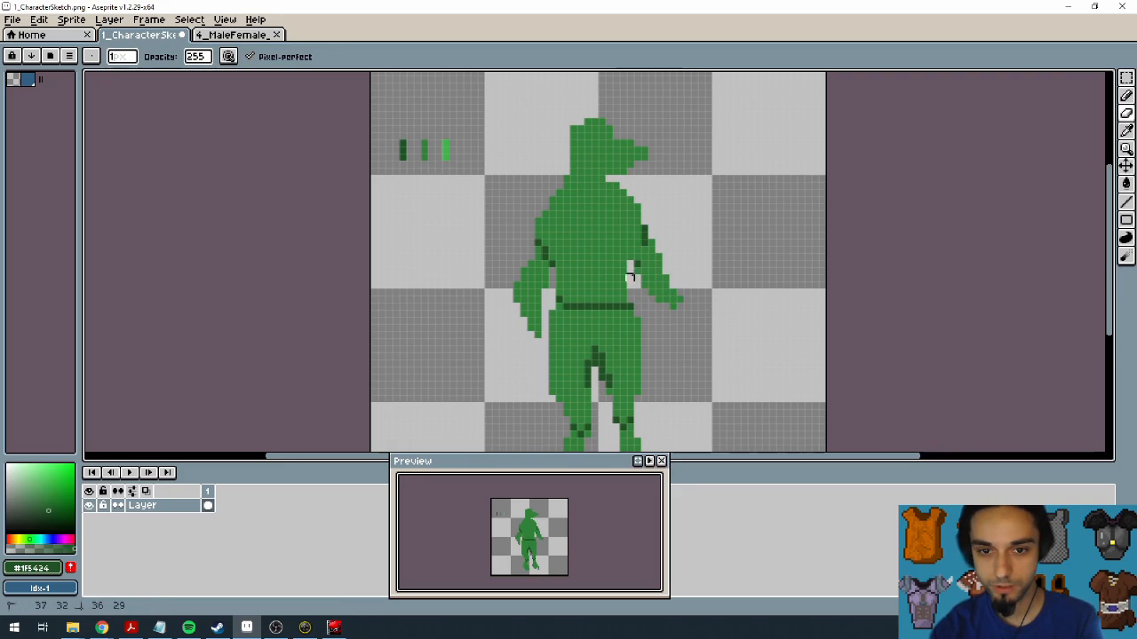
{"action": "left_click_drag", "start_coordinate": [629, 264], "coordinate": [635, 258]}
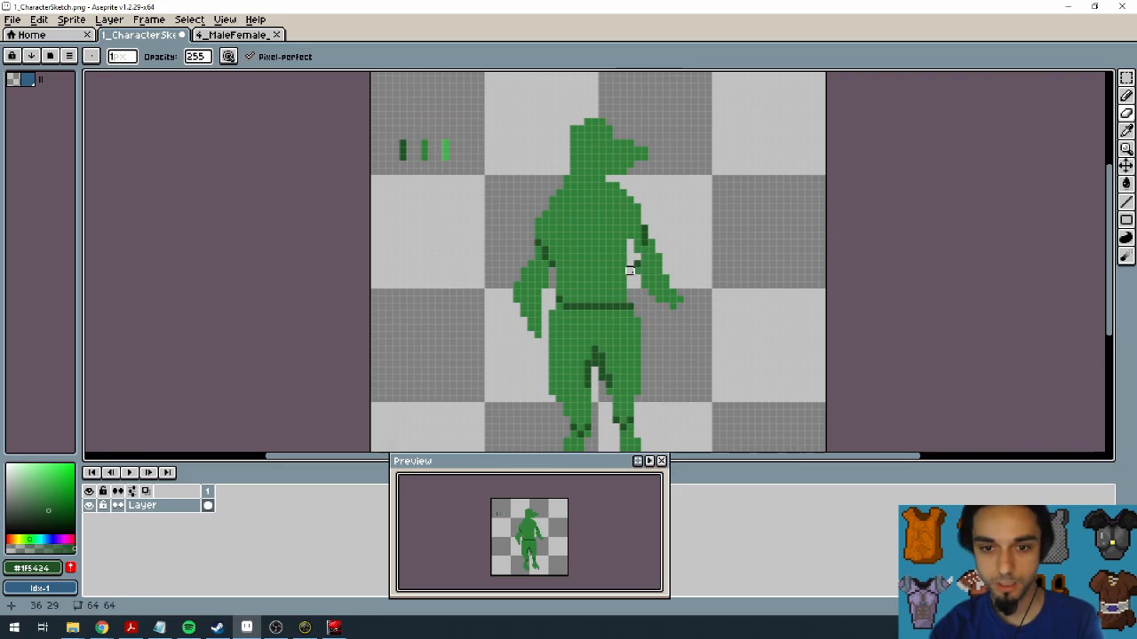
Step: Sample the base green and paint over the dark pixels on the outer edge of the beak-side arm
{"action": "key", "text": "b"}
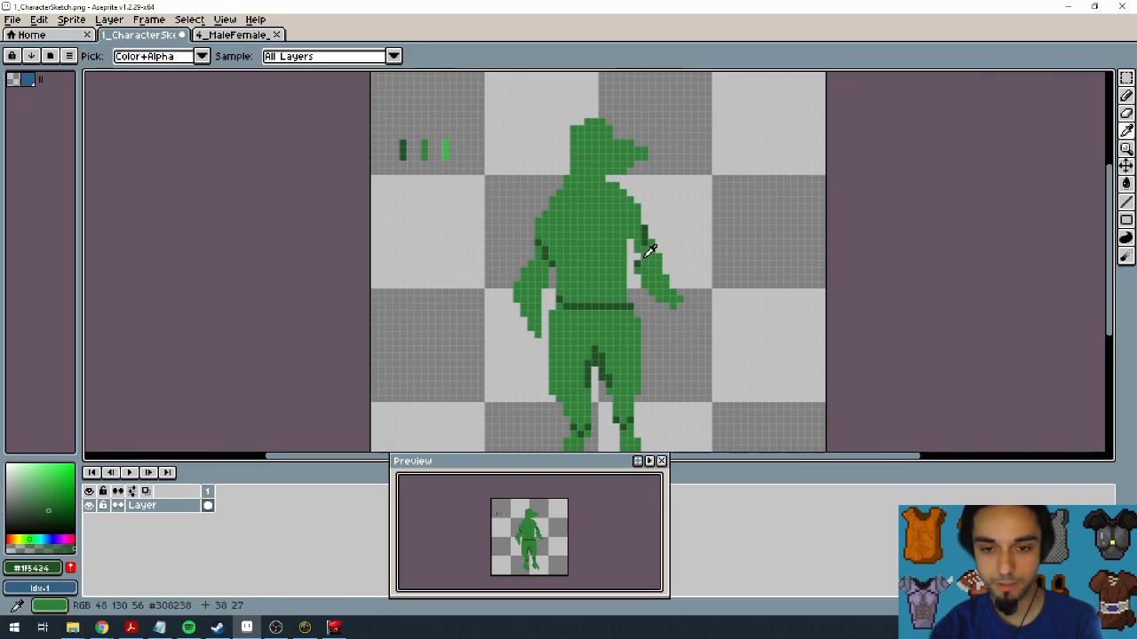
{"action": "left_click", "coordinate": [638, 258], "text": "alt"}
{"action": "left_click_drag", "start_coordinate": [644, 240], "coordinate": [643, 231]}
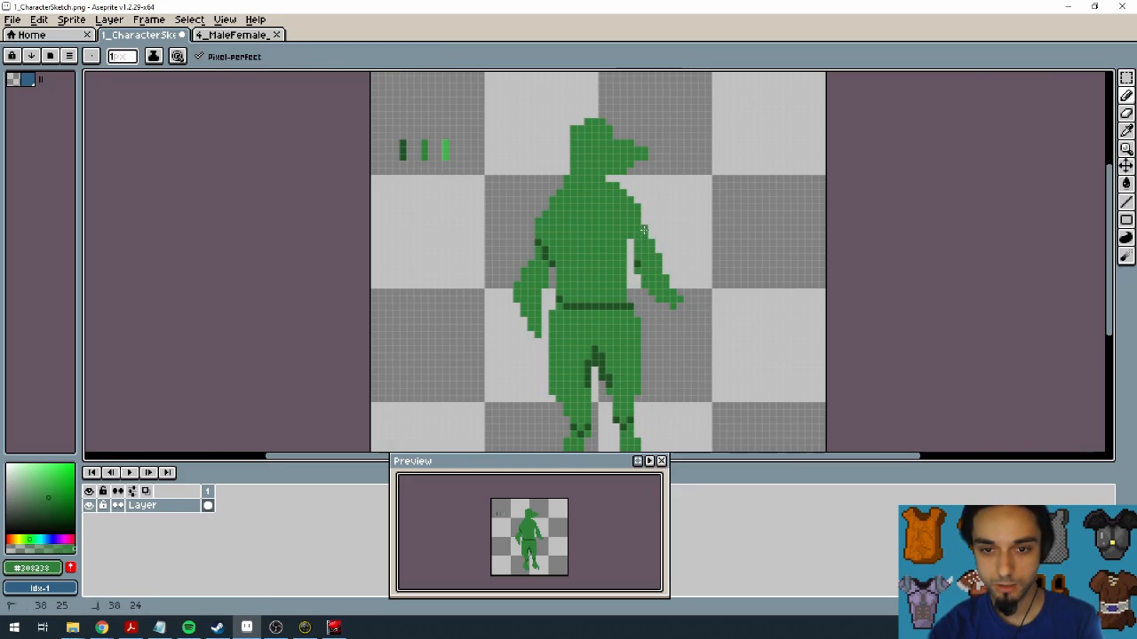
Step: Sample the dark green and draw the shirt's armpit folds, the beak-side sleeve hem, a V-neck collar and two eyes
{"action": "key", "text": "alt"}
{"action": "left_click", "coordinate": [551, 263], "text": "alt"}
{"action": "left_click", "coordinate": [623, 238]}
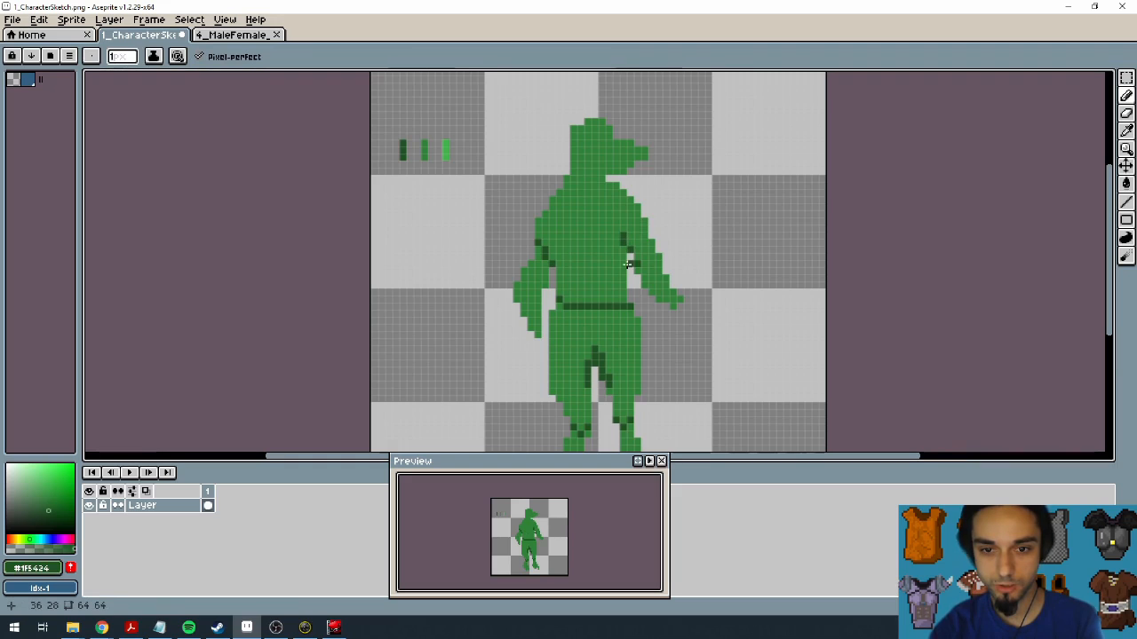
{"action": "left_click_drag", "start_coordinate": [553, 262], "coordinate": [565, 247]}
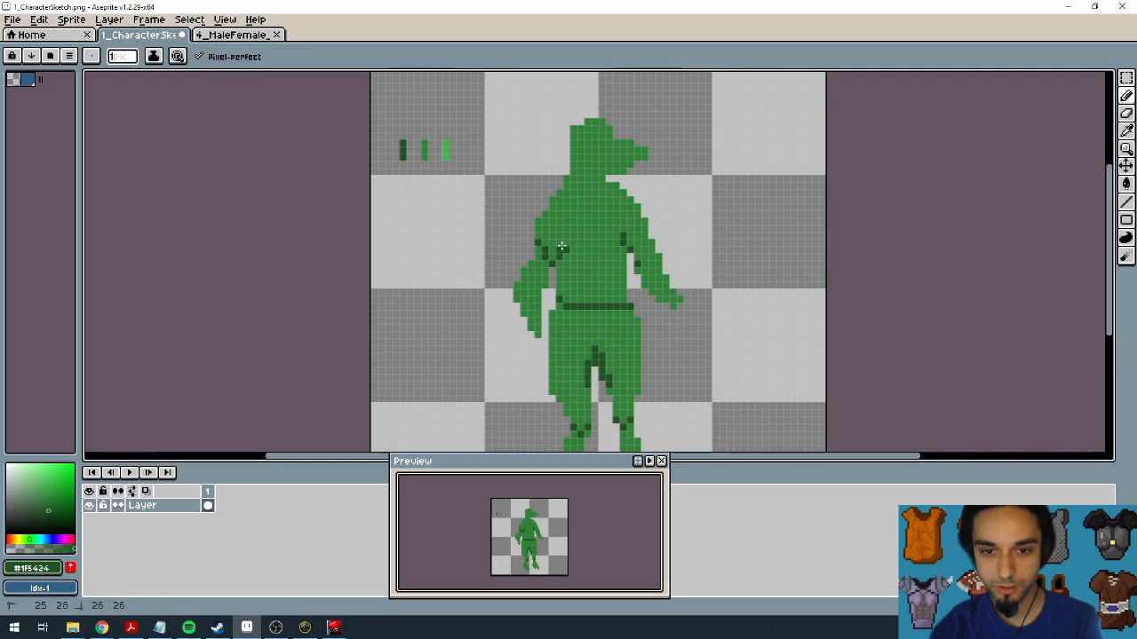
{"action": "mouse_move", "coordinate": [651, 243]}
{"action": "left_mouse_down"}
{"action": "mouse_move", "coordinate": [624, 314]}
{"action": "mouse_move", "coordinate": [608, 245]}
{"action": "mouse_move", "coordinate": [622, 296]}
{"action": "left_mouse_up"}
{"action": "left_click_drag", "start_coordinate": [585, 229], "coordinate": [611, 261]}
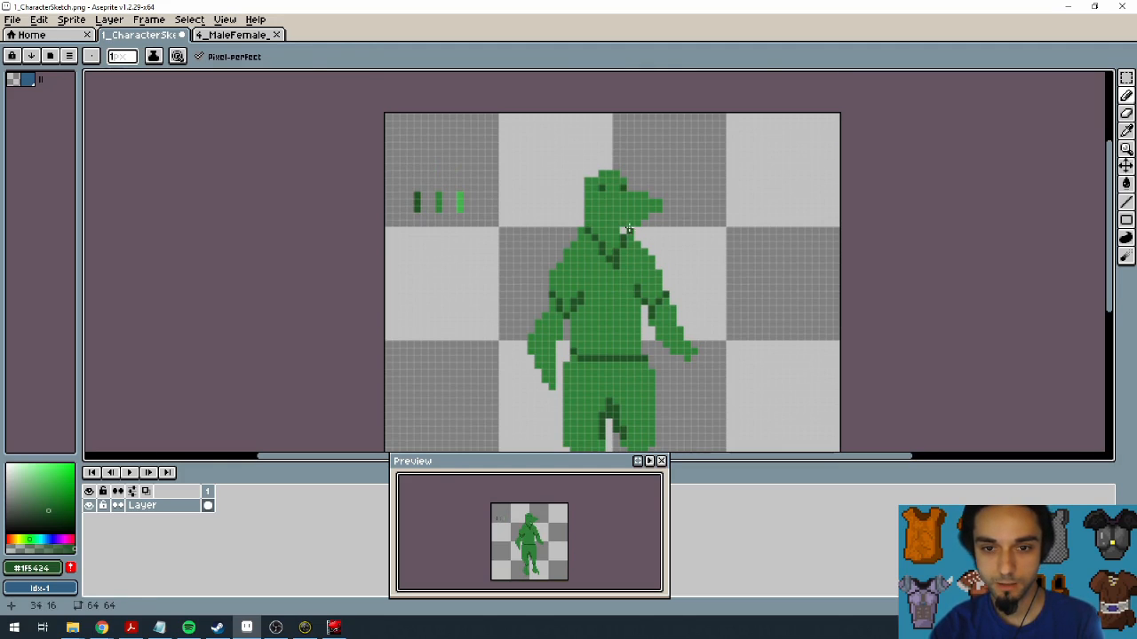
Step: Erase pixels along the beak's underside to slim it and draw a dark green mouth at its base
{"action": "key", "text": "e"}
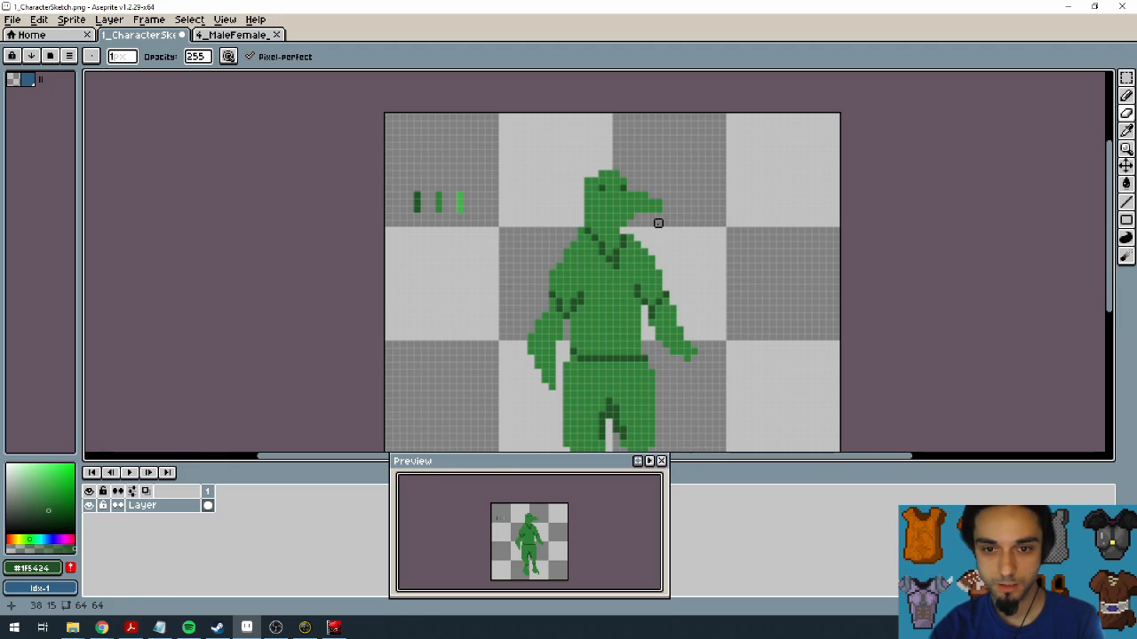
{"action": "key", "text": "b"}
{"action": "left_click_drag", "start_coordinate": [618, 216], "coordinate": [677, 221]}
{"action": "key", "text": "e"}
{"action": "left_click", "coordinate": [628, 215]}
{"action": "key", "text": "b"}
{"action": "mouse_move", "coordinate": [728, 274]}
{"action": "left_mouse_down"}
{"action": "mouse_move", "coordinate": [718, 177]}
{"action": "mouse_move", "coordinate": [719, 203]}
{"action": "left_mouse_up"}
Step: Erase pixels along the outer edge of the forearm opposite the beak side to make it slimmer
{"action": "scroll", "coordinate": [719, 202], "scroll_direction": "down", "scroll_amount": 1}
{"action": "left_click_drag", "start_coordinate": [646, 280], "coordinate": [632, 256]}
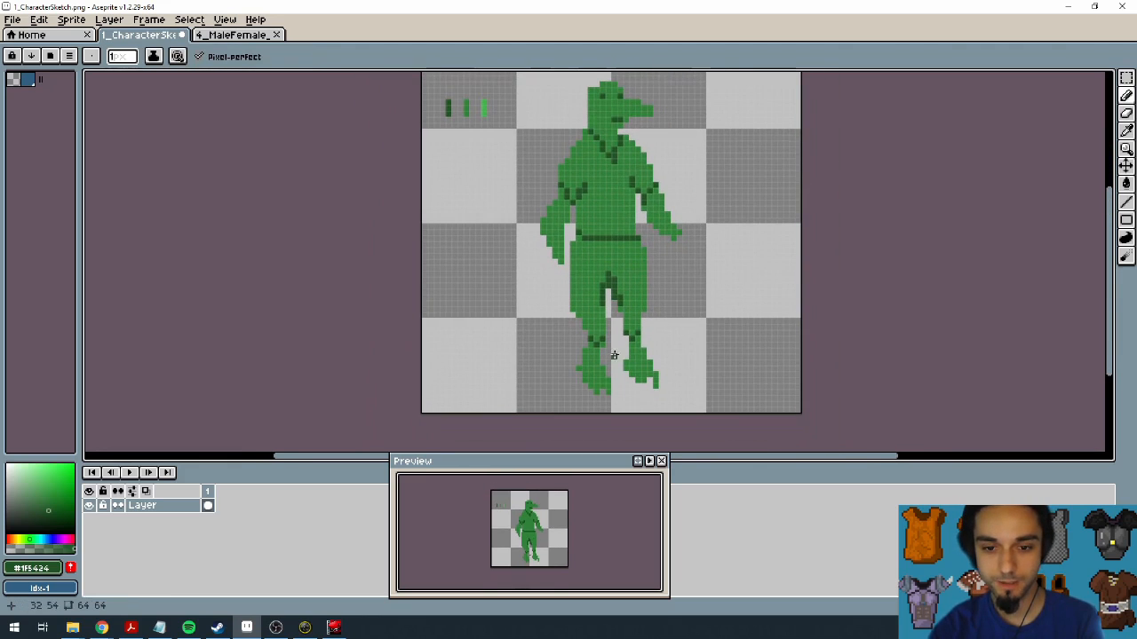
{"action": "left_click_drag", "start_coordinate": [626, 203], "coordinate": [630, 290]}
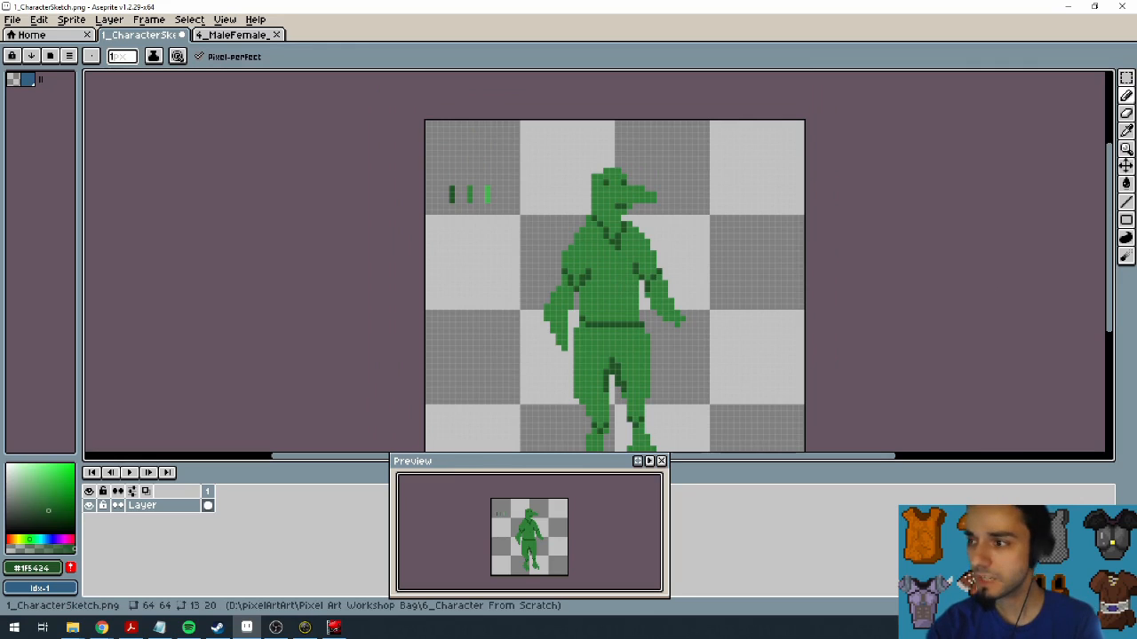
{"action": "key", "text": "alt+Tab"}
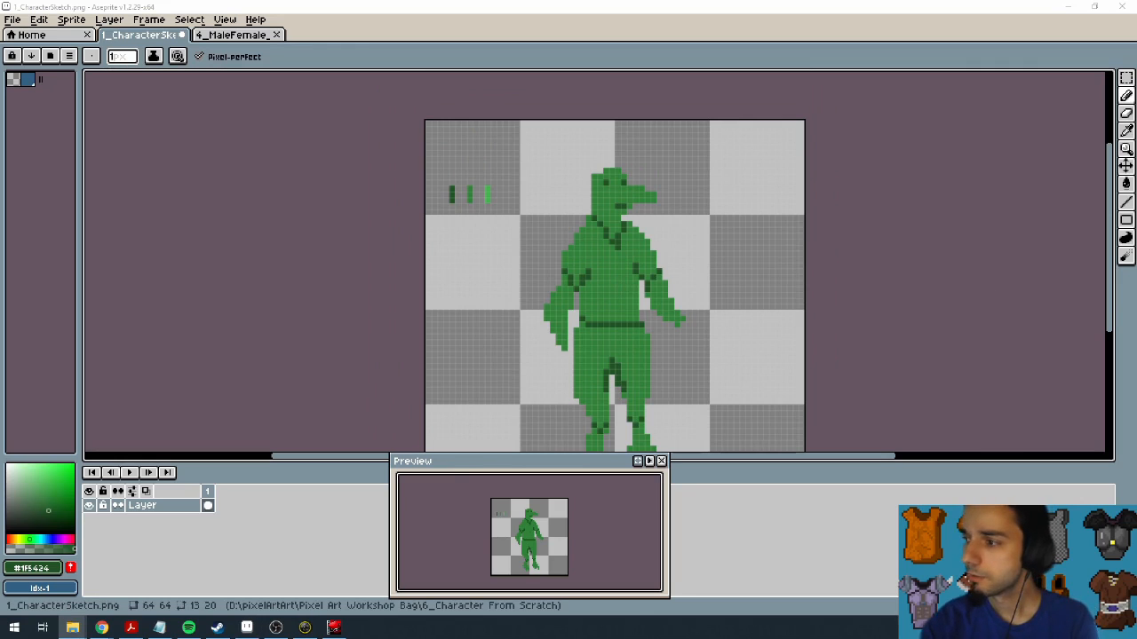
{"action": "scroll", "coordinate": [597, 329], "scroll_direction": "up", "scroll_amount": 3}
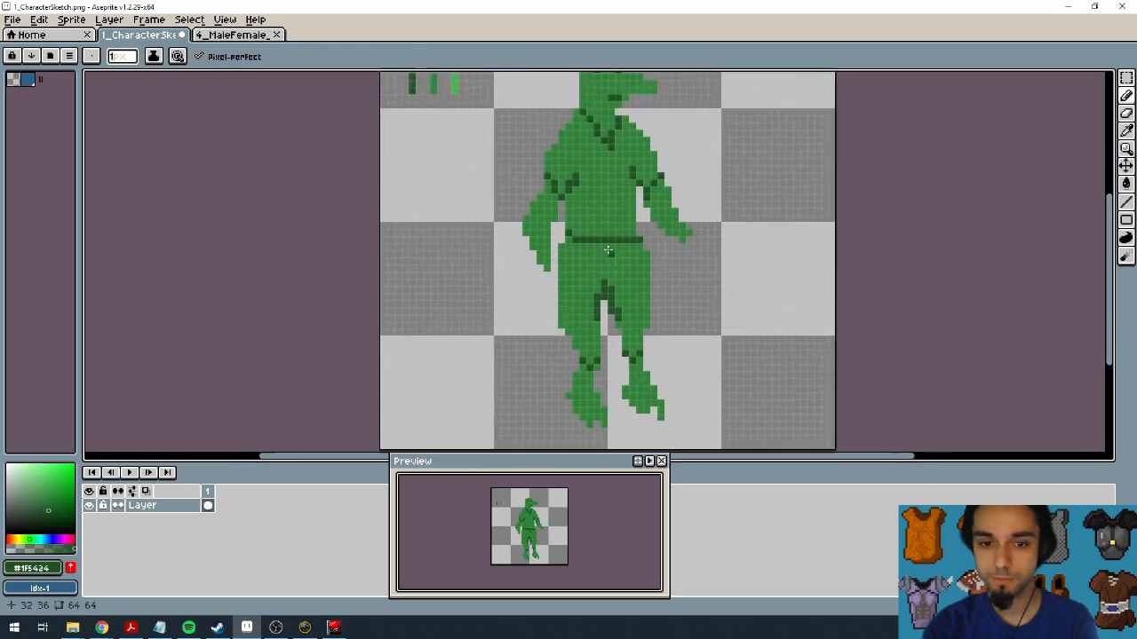
{"action": "key", "text": "e"}
{"action": "mouse_move", "coordinate": [514, 312]}
{"action": "left_mouse_down"}
{"action": "mouse_move", "coordinate": [524, 266]}
{"action": "mouse_move", "coordinate": [515, 328]}
{"action": "mouse_move", "coordinate": [572, 270]}
{"action": "left_mouse_up"}
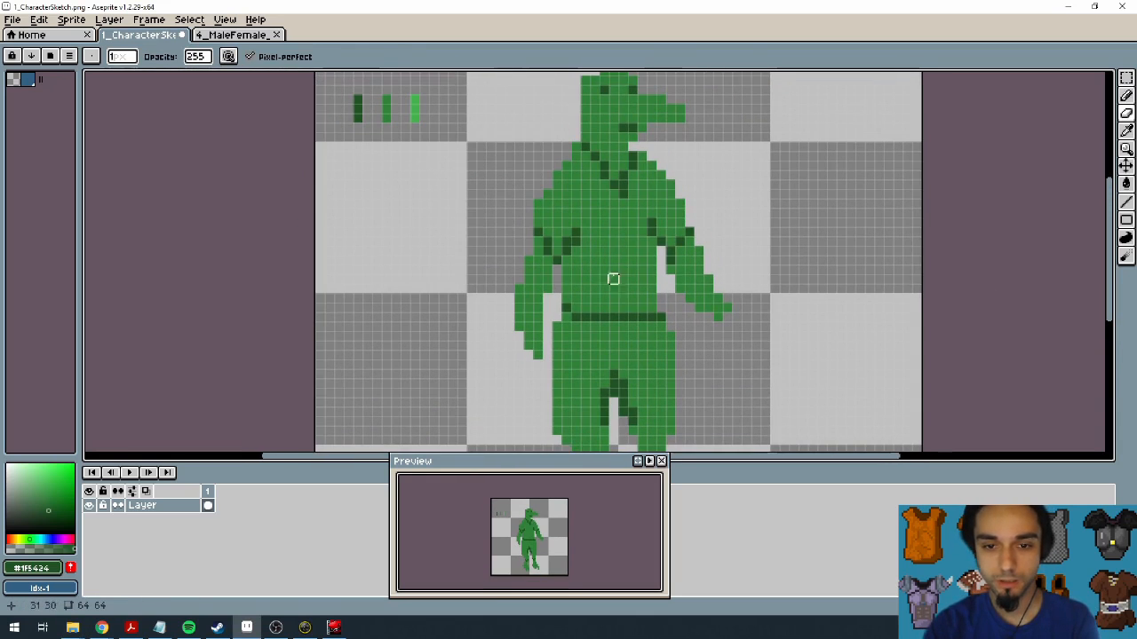
Step: Sample the light green swatch, set its HSV hue to 214 and value to 59, and place a blue sample pixel below the swatches
{"action": "left_click", "coordinate": [415, 104], "text": "alt"}
{"action": "mouse_move", "coordinate": [479, 153]}
{"action": "left_mouse_down"}
{"action": "mouse_move", "coordinate": [494, 206]}
{"action": "mouse_move", "coordinate": [485, 189]}
{"action": "left_mouse_up"}
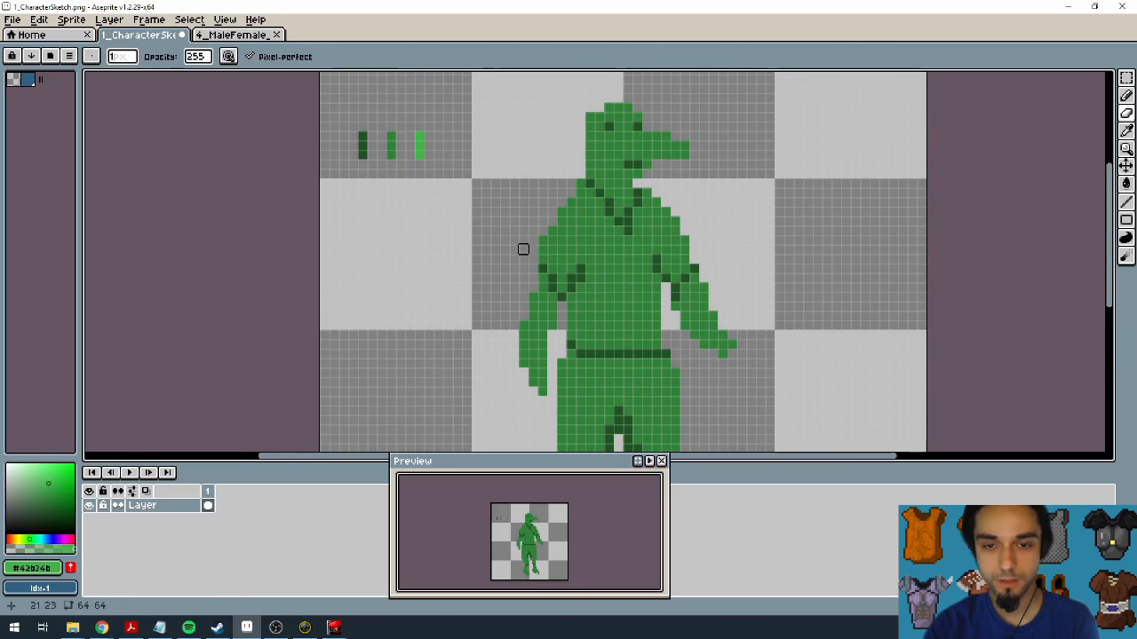
{"action": "key", "text": "b"}
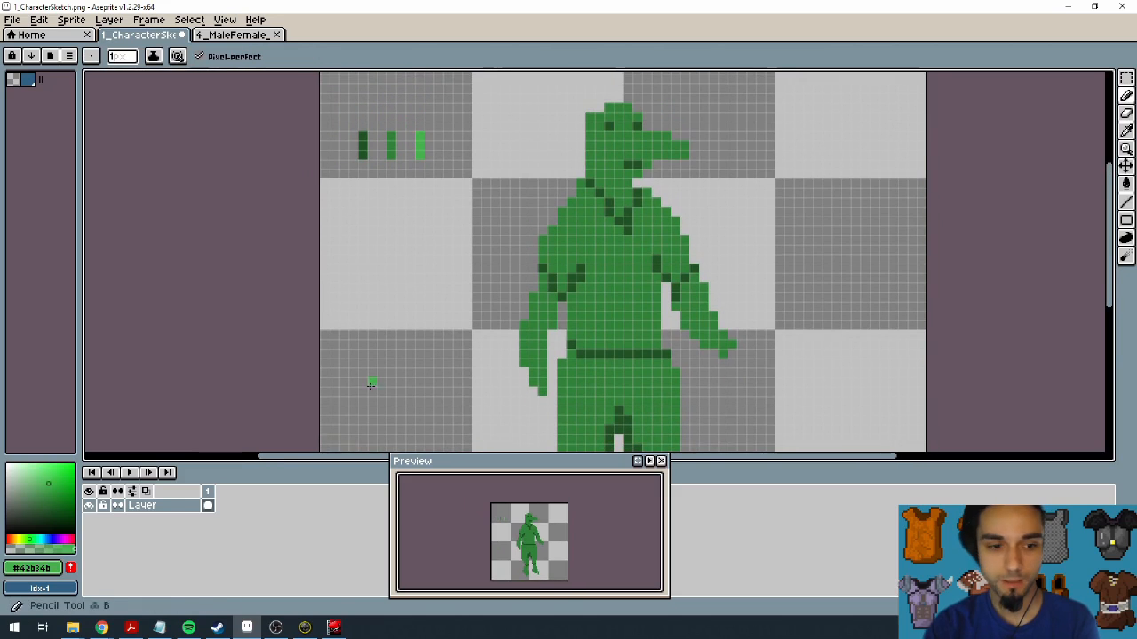
{"action": "left_click", "coordinate": [34, 567]}
{"action": "left_click", "coordinate": [44, 458]}
{"action": "left_click_drag", "start_coordinate": [139, 480], "coordinate": [196, 491]}
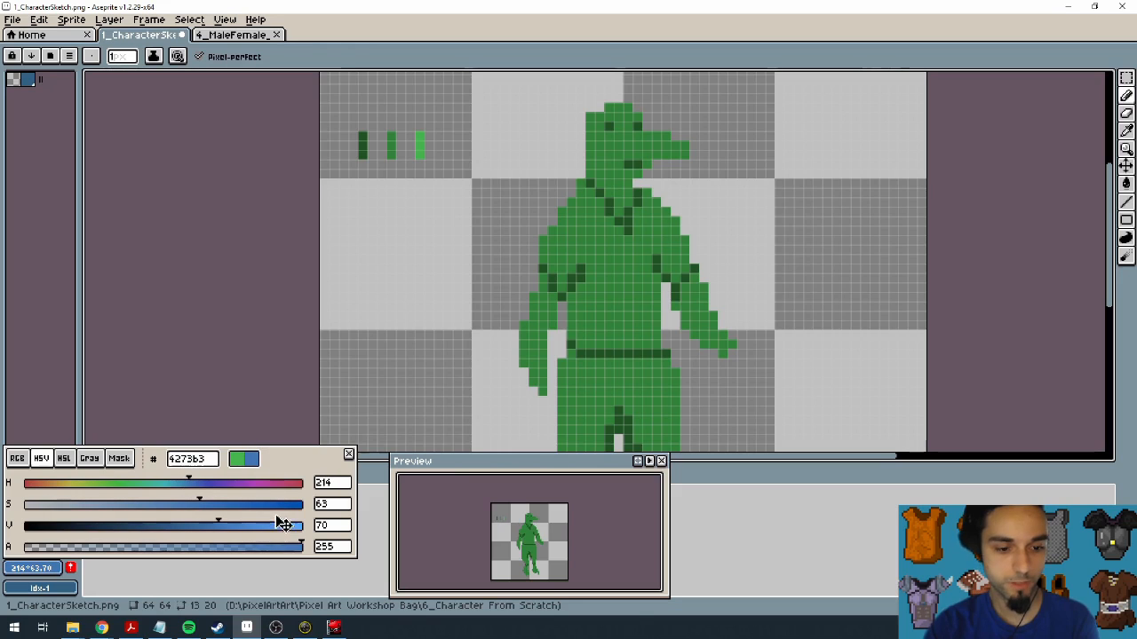
{"action": "left_click_drag", "start_coordinate": [228, 531], "coordinate": [193, 529]}
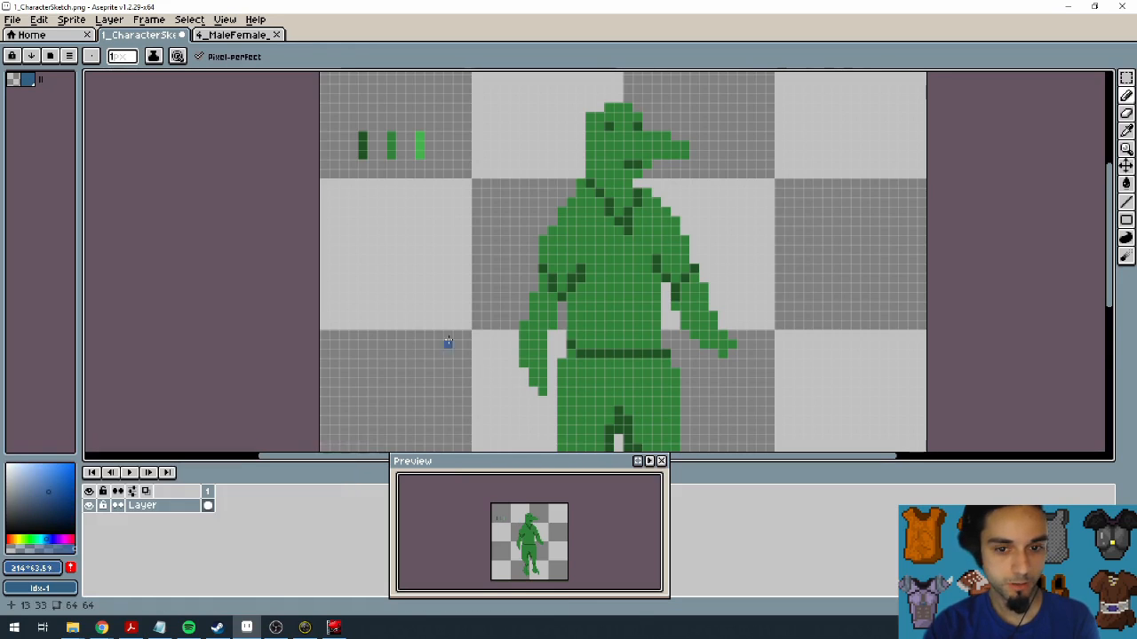
{"action": "left_click_drag", "start_coordinate": [446, 344], "coordinate": [453, 224]}
{"action": "left_click", "coordinate": [416, 129]}
{"action": "left_click_drag", "start_coordinate": [445, 167], "coordinate": [465, 244]}
Step: Fill the character's shirt and short sleeves with the blue
{"action": "mouse_move", "coordinate": [567, 325]}
{"action": "left_mouse_down"}
{"action": "mouse_move", "coordinate": [507, 213]}
{"action": "mouse_move", "coordinate": [506, 231]}
{"action": "left_mouse_up"}
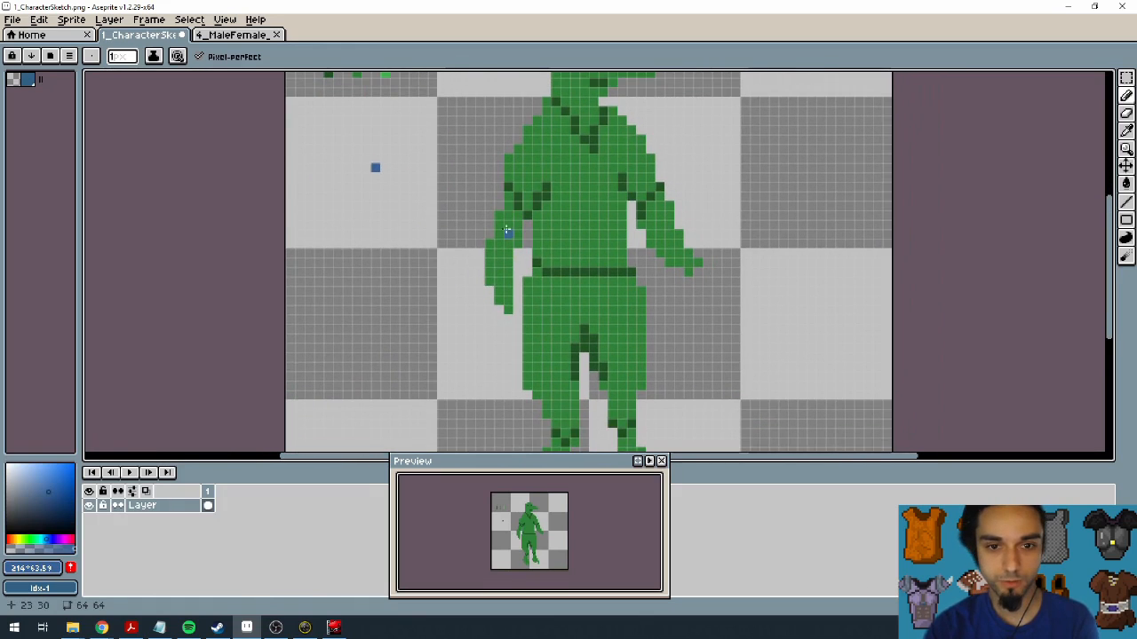
{"action": "key", "text": "g"}
{"action": "left_click", "coordinate": [556, 194]}
Step: Draw the blue outline of a flared skirt from the waist to just above the ankles
{"action": "key", "text": "b"}
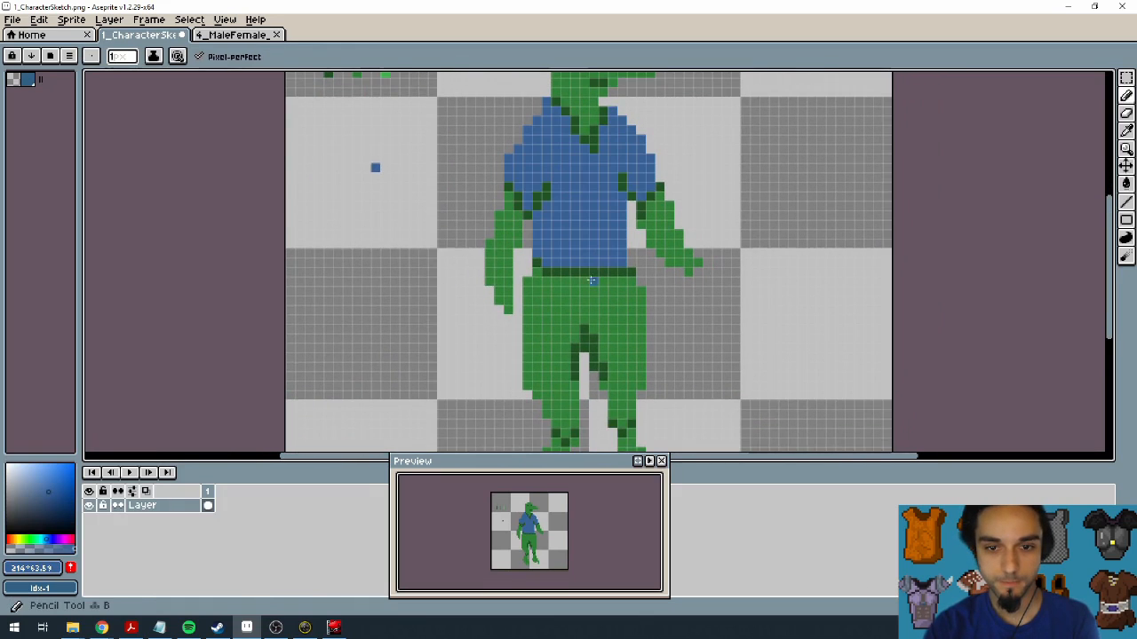
{"action": "left_click", "coordinate": [527, 282]}
{"action": "mouse_move", "coordinate": [552, 263]}
{"action": "left_mouse_down"}
{"action": "mouse_move", "coordinate": [540, 313]}
{"action": "mouse_move", "coordinate": [538, 275]}
{"action": "mouse_move", "coordinate": [518, 377]}
{"action": "left_mouse_up"}
{"action": "scroll", "coordinate": [518, 377], "scroll_direction": "down", "scroll_amount": 2}
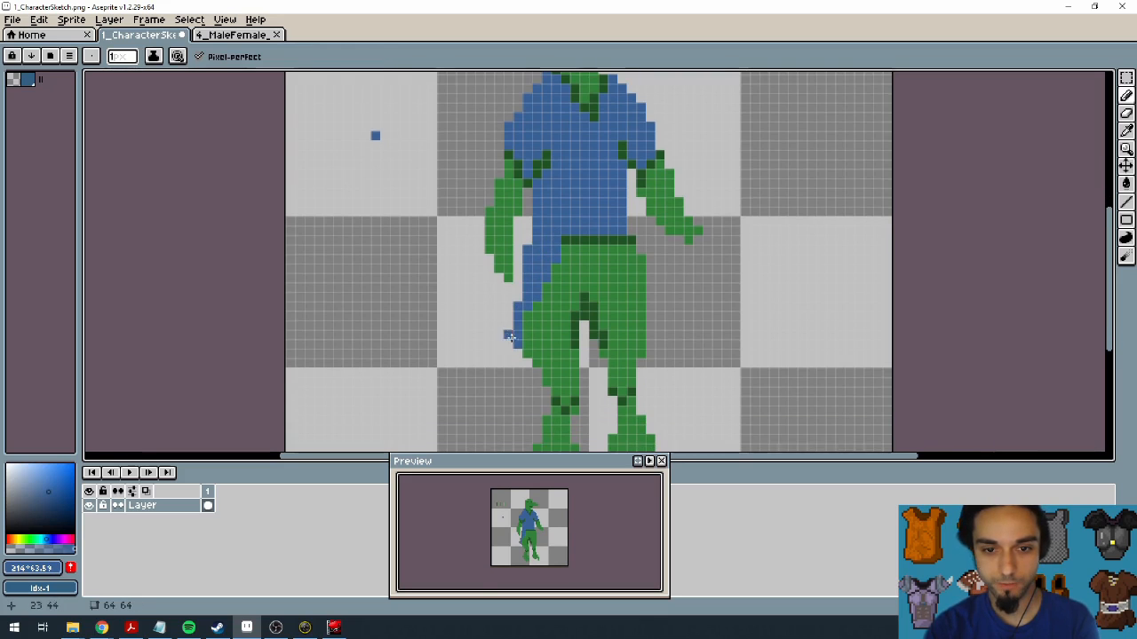
{"action": "mouse_move", "coordinate": [522, 294]}
{"action": "left_mouse_down"}
{"action": "mouse_move", "coordinate": [486, 378]}
{"action": "mouse_move", "coordinate": [684, 373]}
{"action": "left_mouse_up"}
{"action": "mouse_move", "coordinate": [637, 259]}
{"action": "left_mouse_down"}
{"action": "mouse_move", "coordinate": [664, 311]}
{"action": "mouse_move", "coordinate": [677, 376]}
{"action": "left_mouse_up"}
Step: Fill the inside of the skirt with blue, covering the trousers, the gap between the legs and the dark belt and crotch lines
{"action": "key", "text": "g"}
{"action": "left_click", "coordinate": [622, 320]}
{"action": "left_click", "coordinate": [657, 359]}
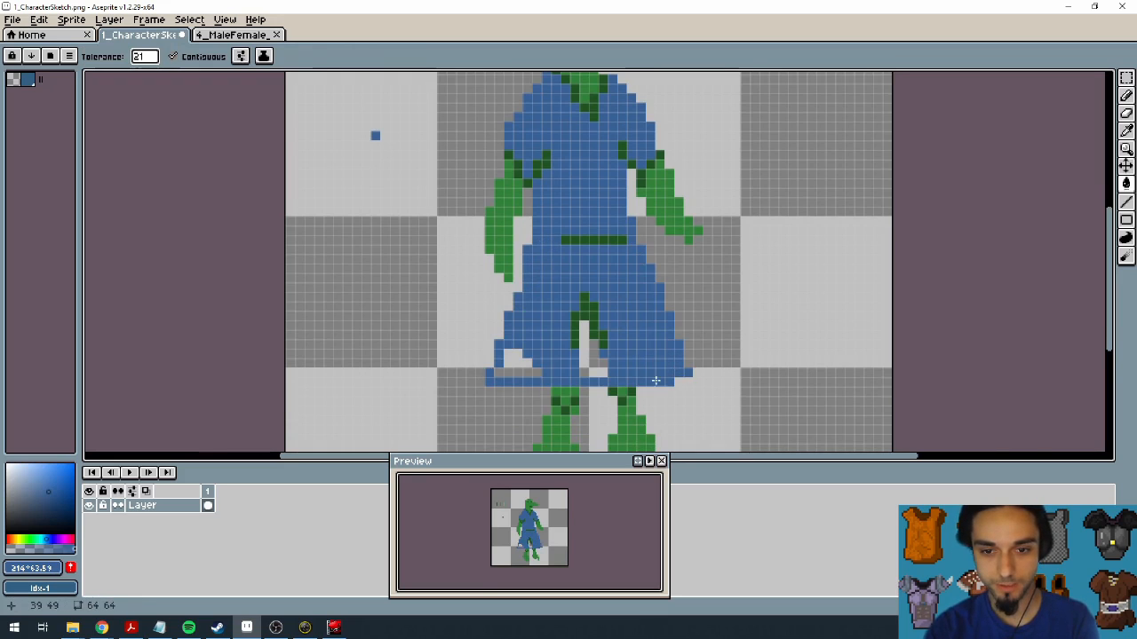
{"action": "left_click", "coordinate": [603, 342]}
{"action": "left_click", "coordinate": [586, 345]}
{"action": "left_click", "coordinate": [524, 362]}
{"action": "left_click", "coordinate": [489, 377]}
{"action": "key", "text": "b"}
{"action": "mouse_move", "coordinate": [573, 240]}
{"action": "left_mouse_down"}
{"action": "mouse_move", "coordinate": [627, 240]}
{"action": "mouse_move", "coordinate": [587, 112]}
{"action": "mouse_move", "coordinate": [583, 135]}
{"action": "left_mouse_up"}
Step: Outline a longer, ragged hem reaching the tops of the feet and fill it with blue
{"action": "mouse_move", "coordinate": [471, 296]}
{"action": "left_mouse_down"}
{"action": "mouse_move", "coordinate": [465, 329]}
{"action": "mouse_move", "coordinate": [492, 320]}
{"action": "mouse_move", "coordinate": [688, 333]}
{"action": "mouse_move", "coordinate": [679, 277]}
{"action": "left_mouse_up"}
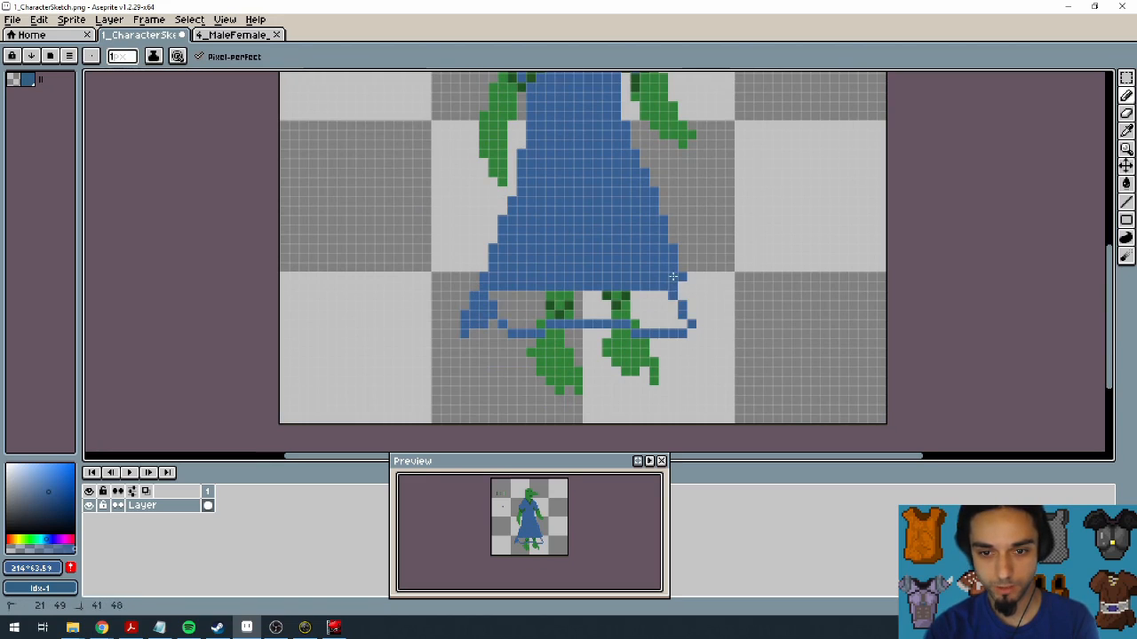
{"action": "key", "text": "g"}
{"action": "left_click", "coordinate": [632, 309]}
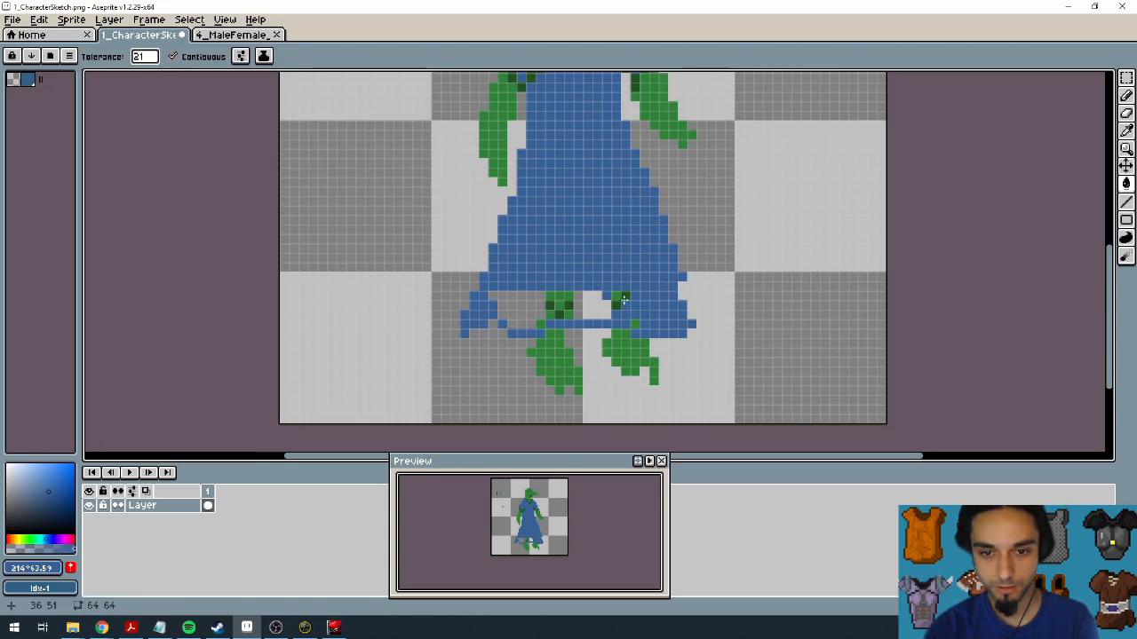
{"action": "left_click", "coordinate": [594, 302]}
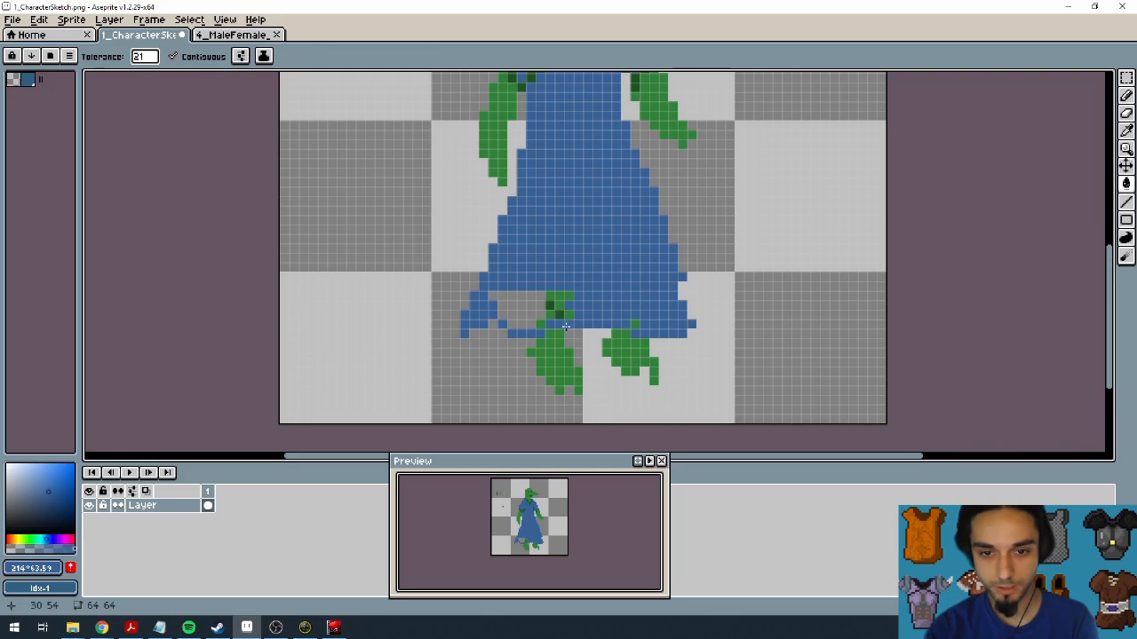
{"action": "left_click", "coordinate": [524, 306]}
{"action": "left_click", "coordinate": [562, 302]}
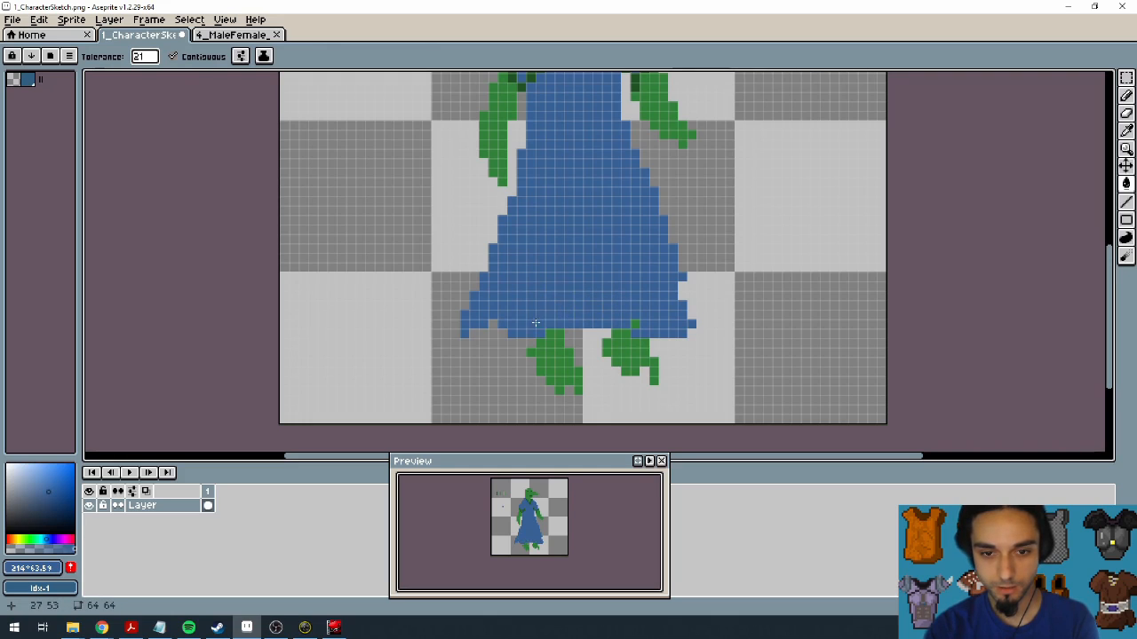
Step: Lengthen both sleeves of the robe down to the forearms in blue, painting over the dark sleeve hems
{"action": "scroll", "coordinate": [551, 302], "scroll_direction": "up", "scroll_amount": 2}
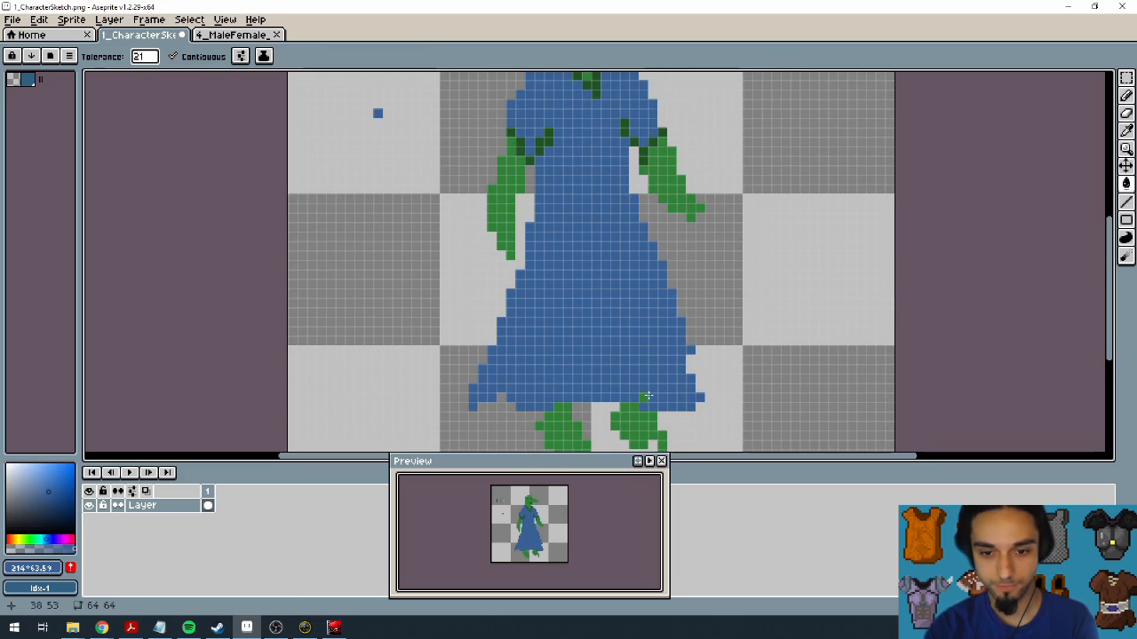
{"action": "mouse_move", "coordinate": [580, 209]}
{"action": "left_mouse_down"}
{"action": "mouse_move", "coordinate": [583, 276]}
{"action": "mouse_move", "coordinate": [568, 172]}
{"action": "mouse_move", "coordinate": [587, 306]}
{"action": "left_mouse_up"}
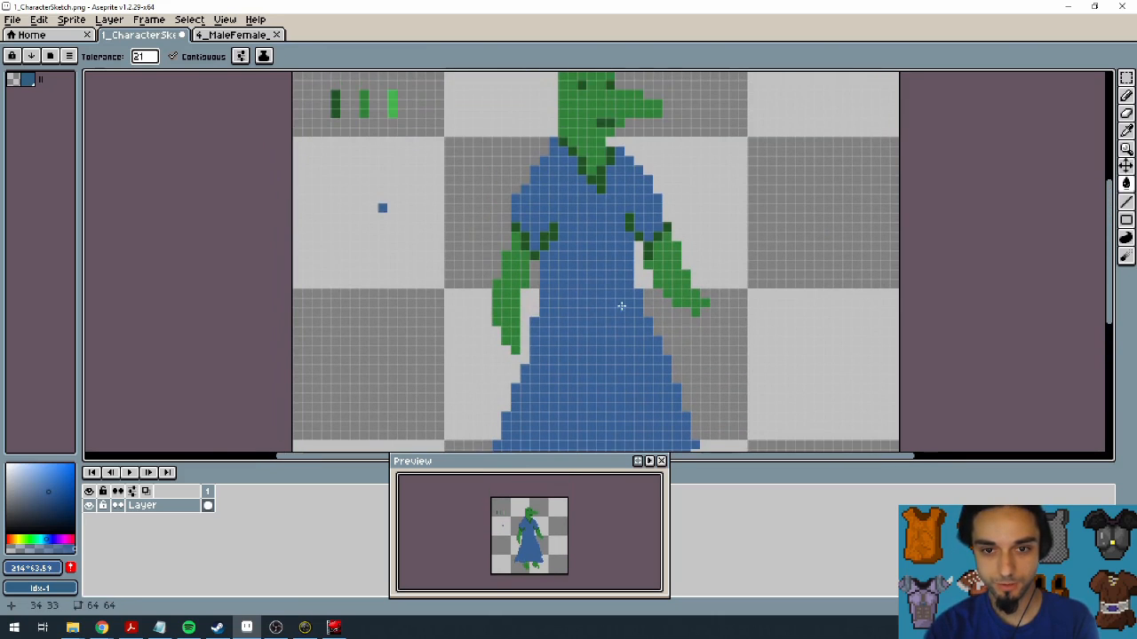
{"action": "key", "text": "b"}
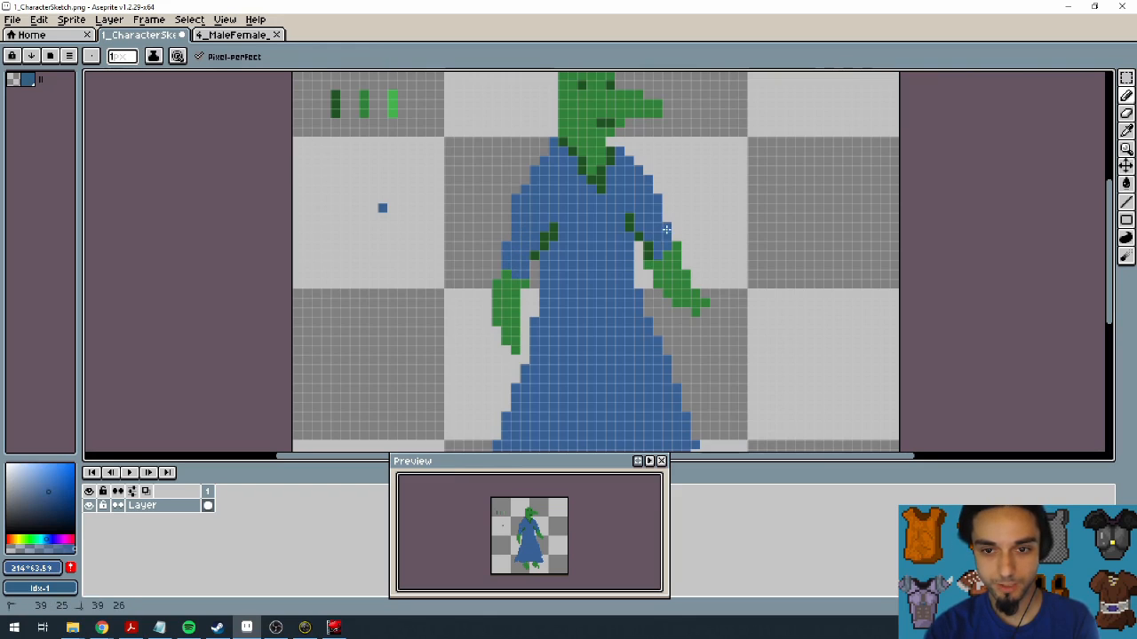
{"action": "left_click_drag", "start_coordinate": [639, 340], "coordinate": [630, 374]}
{"action": "left_click_drag", "start_coordinate": [612, 221], "coordinate": [617, 256]}
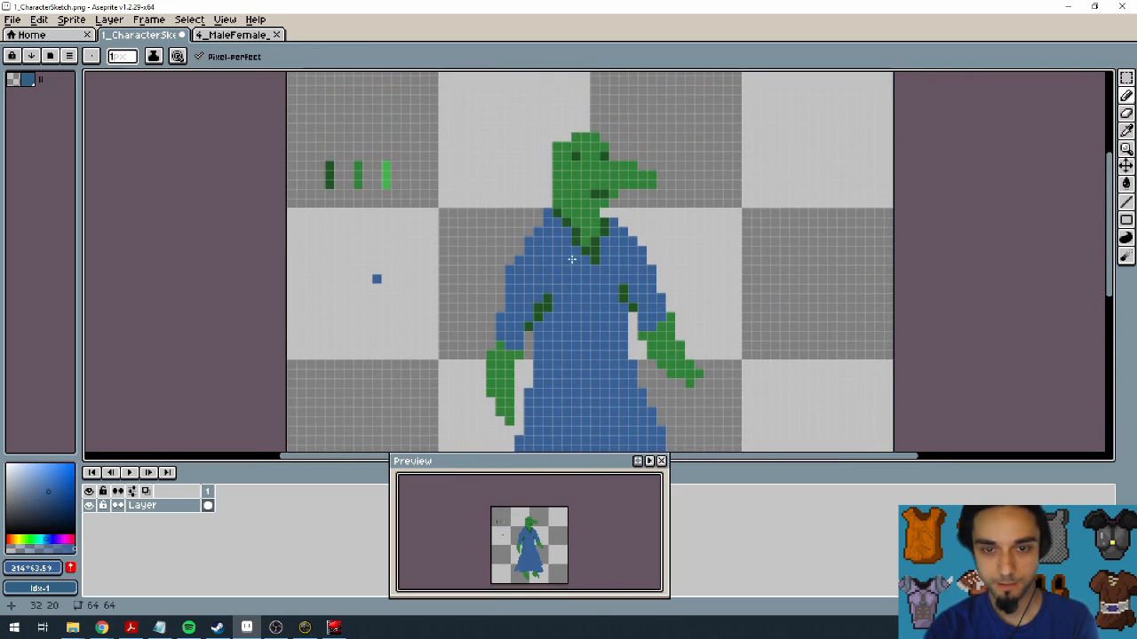
{"action": "mouse_move", "coordinate": [550, 220]}
{"action": "left_mouse_down"}
{"action": "mouse_move", "coordinate": [564, 252]}
{"action": "mouse_move", "coordinate": [562, 220]}
{"action": "left_mouse_up"}
Step: Darken the robe's blue to a value of 42 and shade the ragged left end of the hem with it
{"action": "left_click", "coordinate": [578, 258], "text": "alt"}
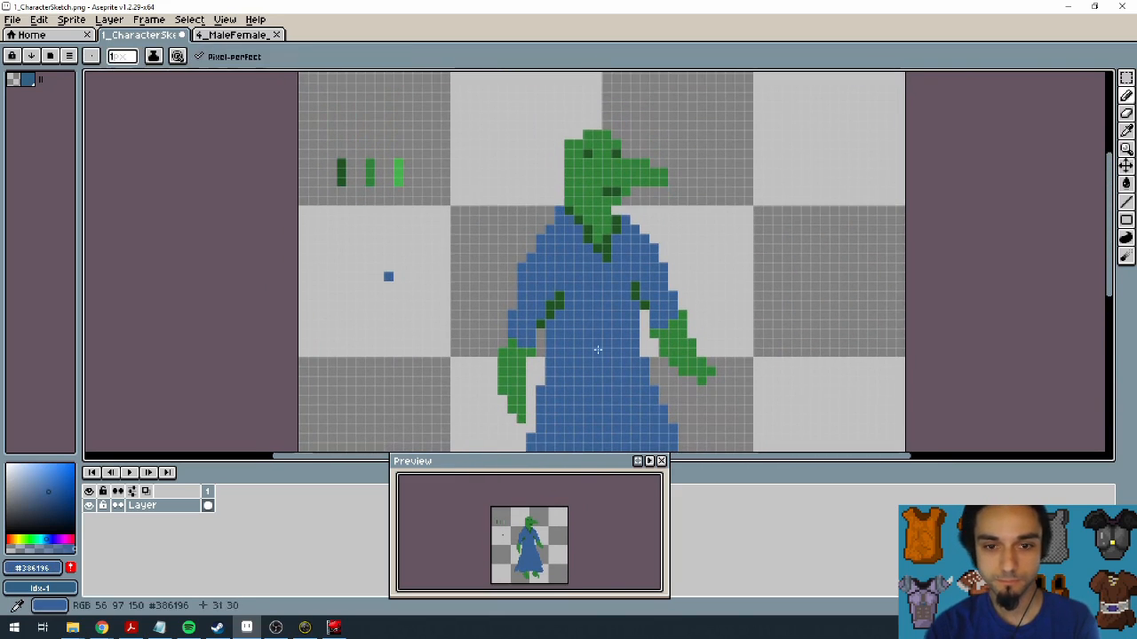
{"action": "left_click_drag", "start_coordinate": [609, 437], "coordinate": [569, 301]}
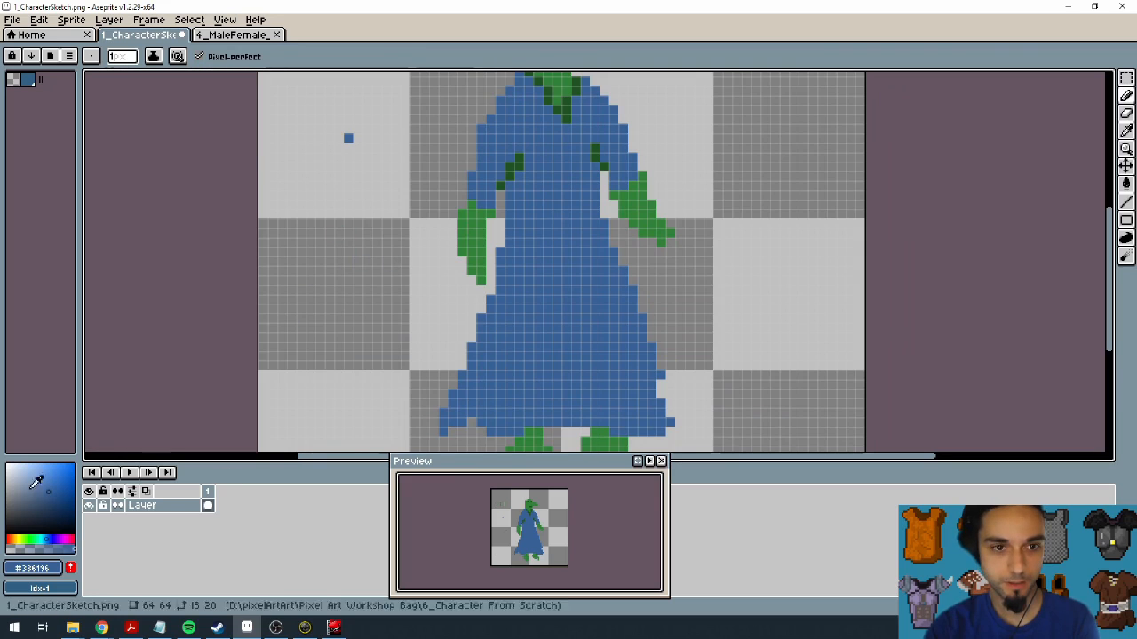
{"action": "left_click", "coordinate": [34, 568]}
{"action": "left_click", "coordinate": [43, 459]}
{"action": "left_click_drag", "start_coordinate": [161, 529], "coordinate": [141, 531]}
{"action": "left_click_drag", "start_coordinate": [545, 362], "coordinate": [533, 238]}
{"action": "left_click_drag", "start_coordinate": [432, 309], "coordinate": [443, 295]}
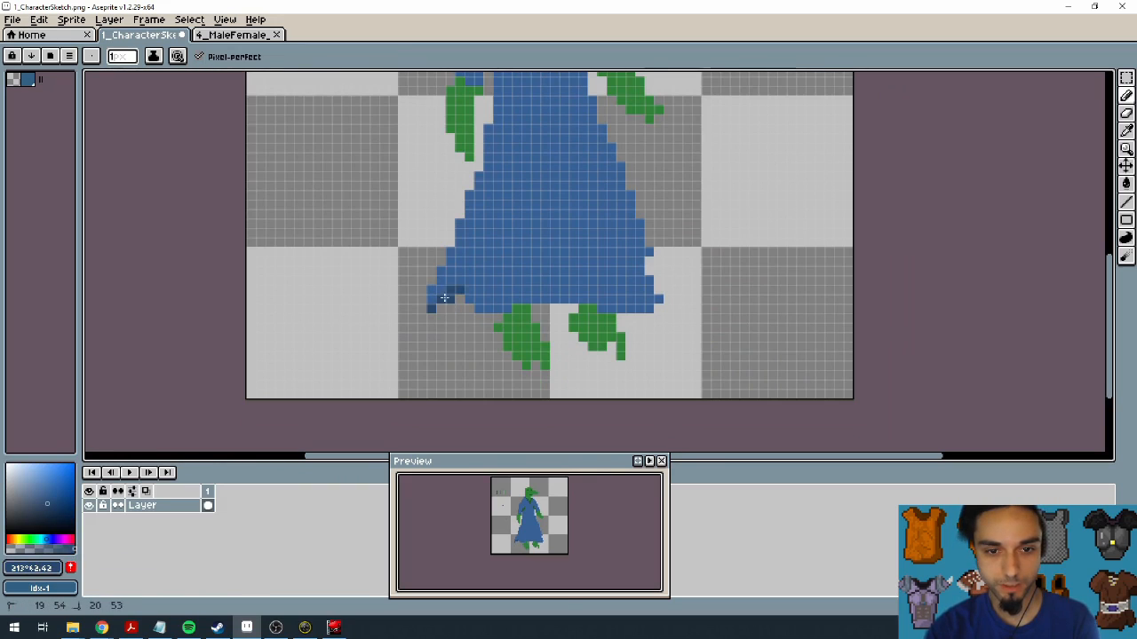
{"action": "left_click_drag", "start_coordinate": [471, 287], "coordinate": [477, 298]}
Step: Try to shorten the hanging hand at the character's left outline by erasing its pointed lower end
{"action": "left_click_drag", "start_coordinate": [588, 210], "coordinate": [598, 351]}
{"action": "mouse_move", "coordinate": [570, 286]}
{"action": "left_mouse_down"}
{"action": "mouse_move", "coordinate": [581, 352]}
{"action": "mouse_move", "coordinate": [587, 336]}
{"action": "left_mouse_up"}
{"action": "key", "text": "e"}
{"action": "mouse_move", "coordinate": [500, 381]}
{"action": "left_mouse_down"}
{"action": "mouse_move", "coordinate": [490, 409]}
{"action": "mouse_move", "coordinate": [529, 390]}
{"action": "mouse_move", "coordinate": [507, 367]}
{"action": "left_mouse_up"}
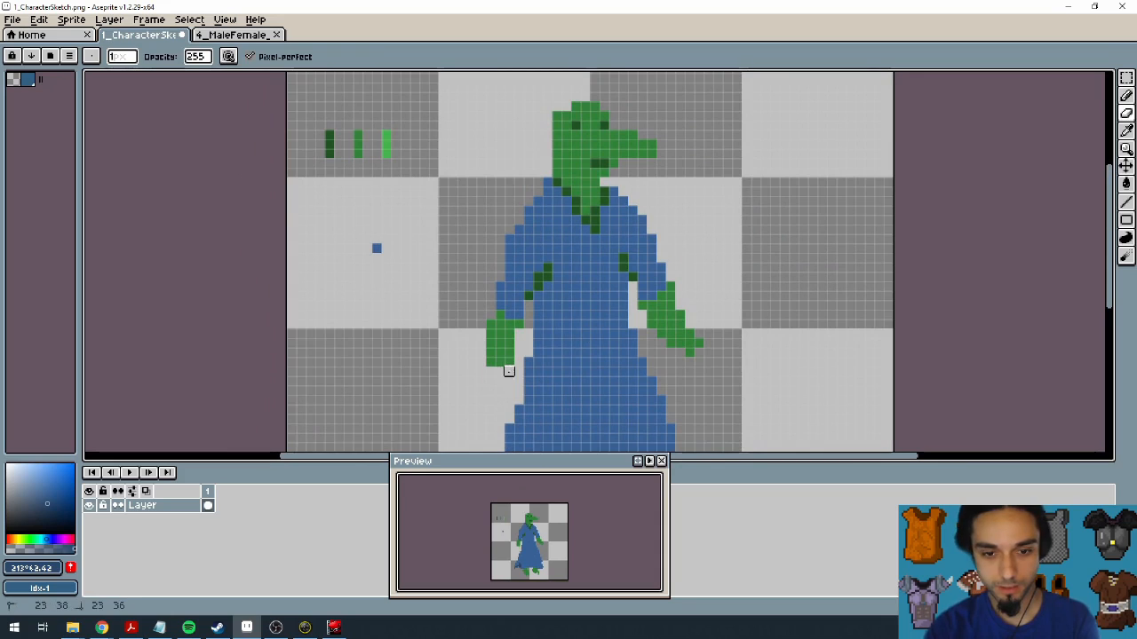
{"action": "key", "text": "v"}
{"action": "key", "text": "ctrl+z"}
{"action": "key", "text": "ctrl+z"}
{"action": "key", "text": "b"}
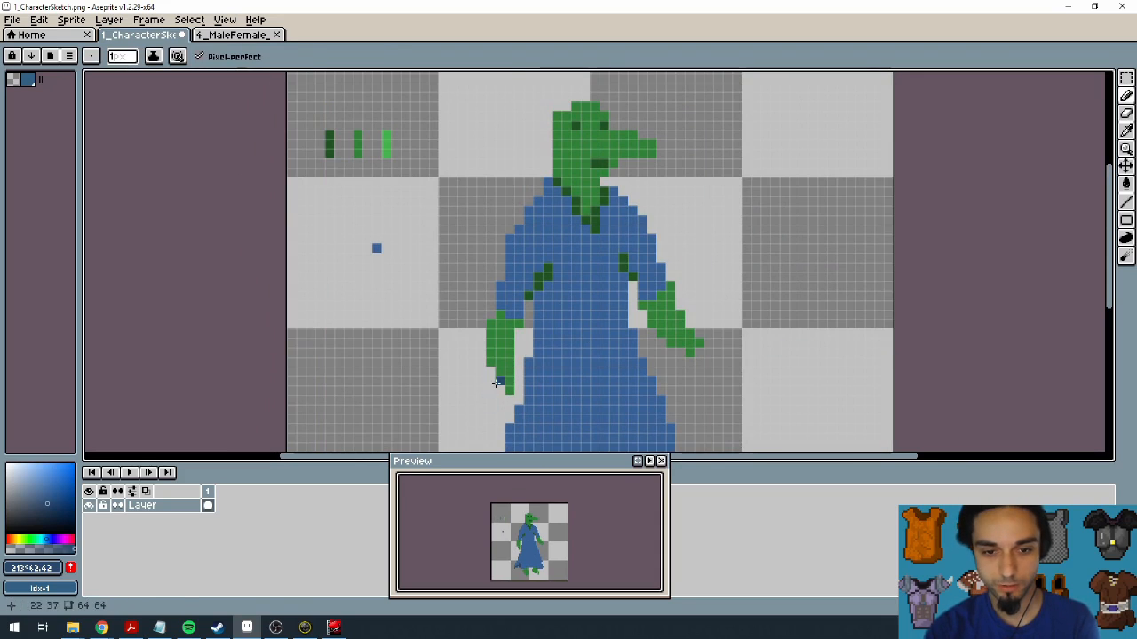
{"action": "left_click", "coordinate": [493, 348], "text": "alt"}
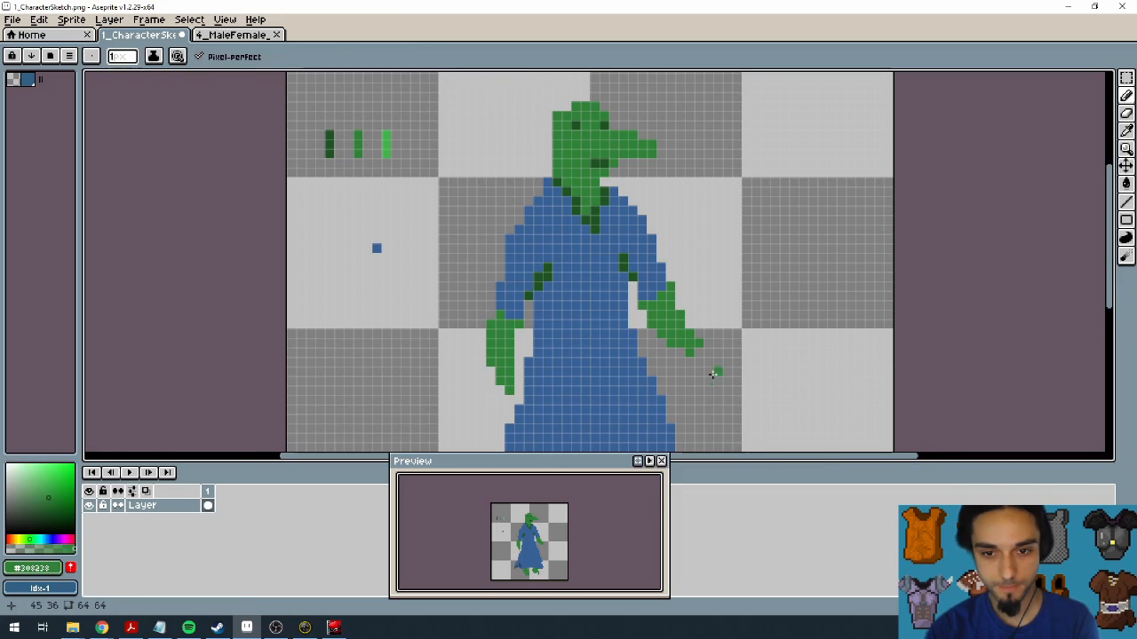
Step: Erase the tip of the beak and mark dark green #1F5424 pixels along its upper edge as nostrils
{"action": "scroll", "coordinate": [676, 312], "scroll_direction": "down", "scroll_amount": 2}
{"action": "mouse_move", "coordinate": [648, 301]}
{"action": "left_mouse_down"}
{"action": "mouse_move", "coordinate": [632, 258]}
{"action": "mouse_move", "coordinate": [634, 299]}
{"action": "left_mouse_up"}
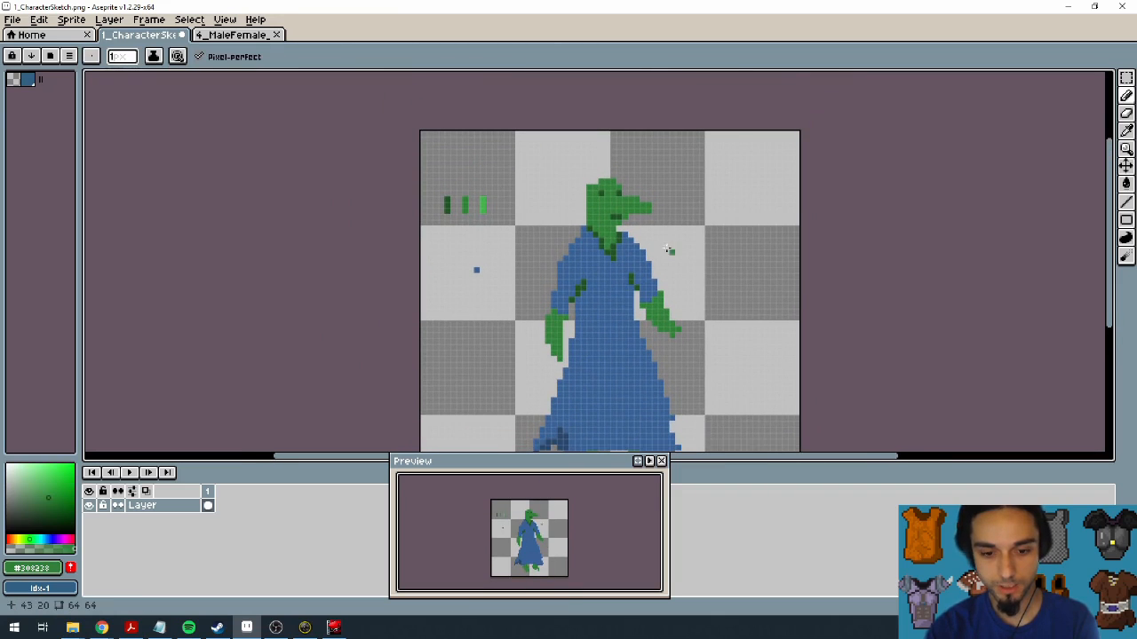
{"action": "scroll", "coordinate": [621, 305], "scroll_direction": "up", "scroll_amount": 1}
{"action": "scroll", "coordinate": [628, 252], "scroll_direction": "up", "scroll_amount": 1}
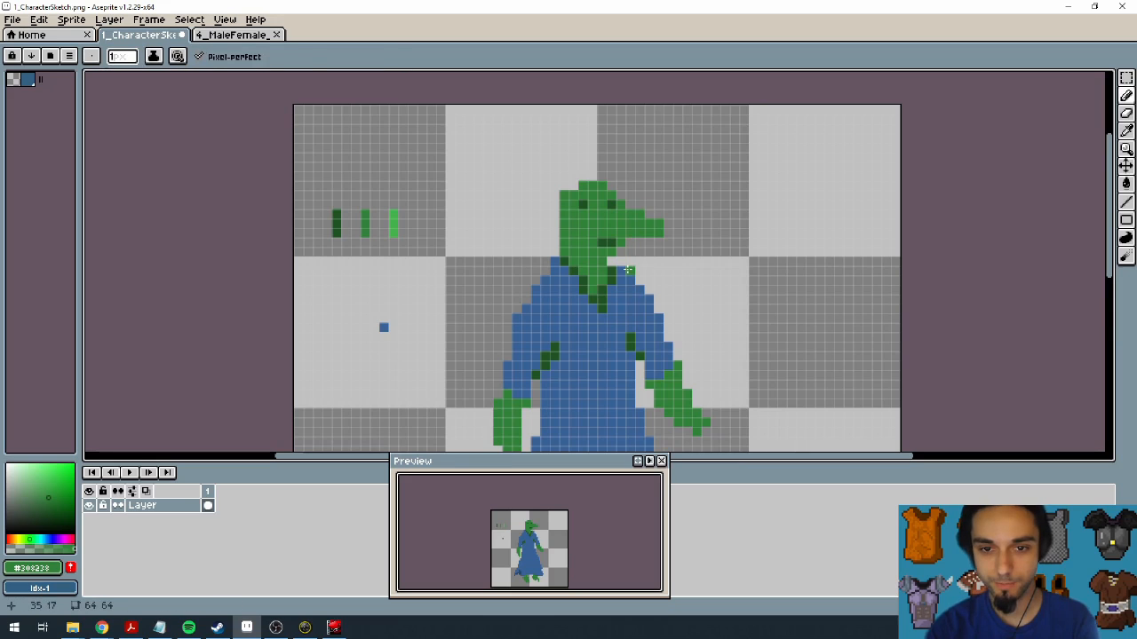
{"action": "key", "text": "e"}
{"action": "left_click", "coordinate": [657, 233]}
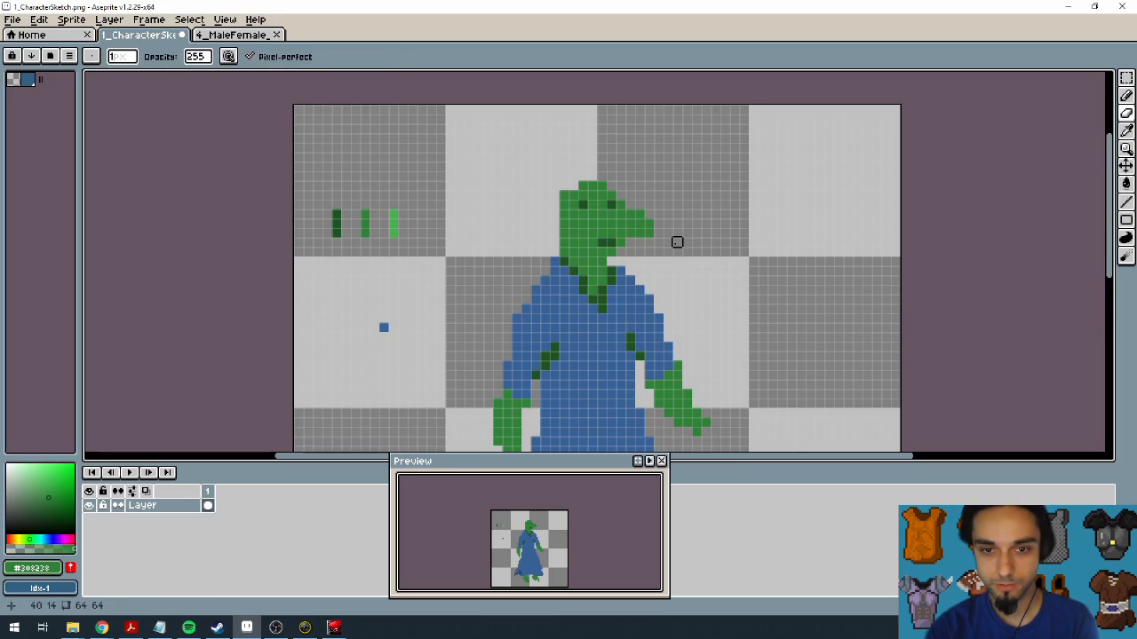
{"action": "key", "text": "b"}
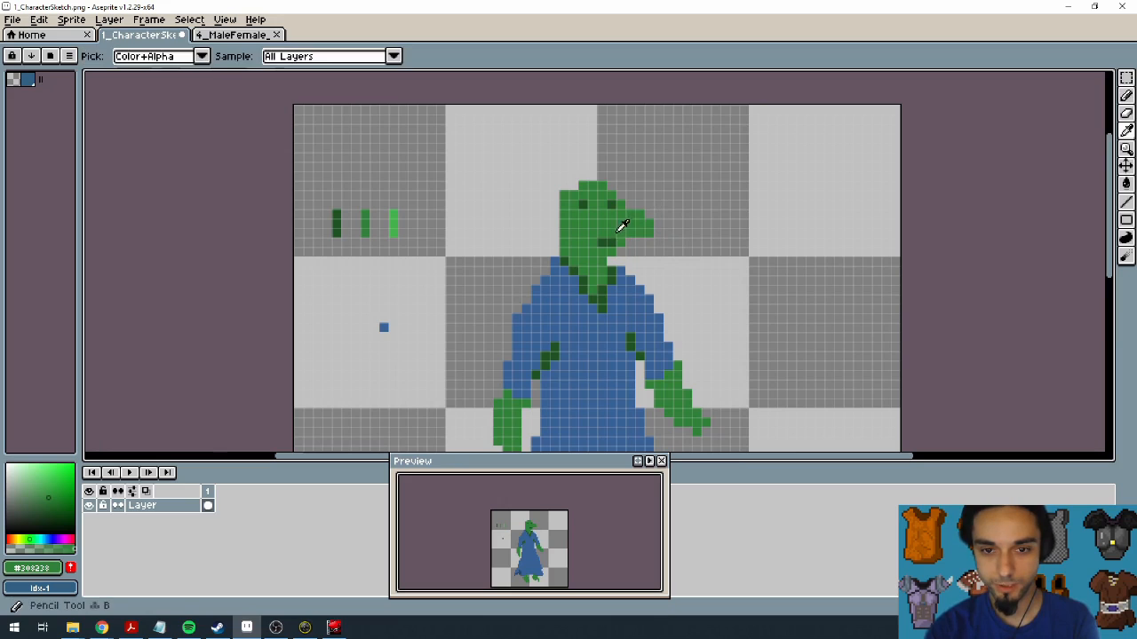
{"action": "left_click", "coordinate": [620, 220], "text": "alt"}
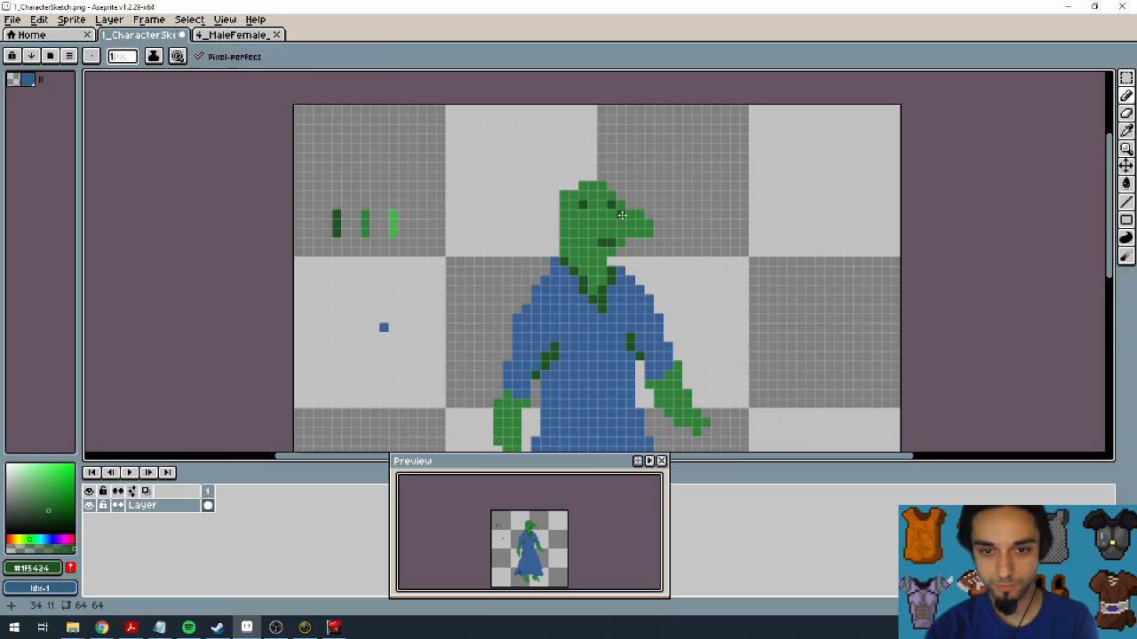
{"action": "left_click", "coordinate": [649, 210]}
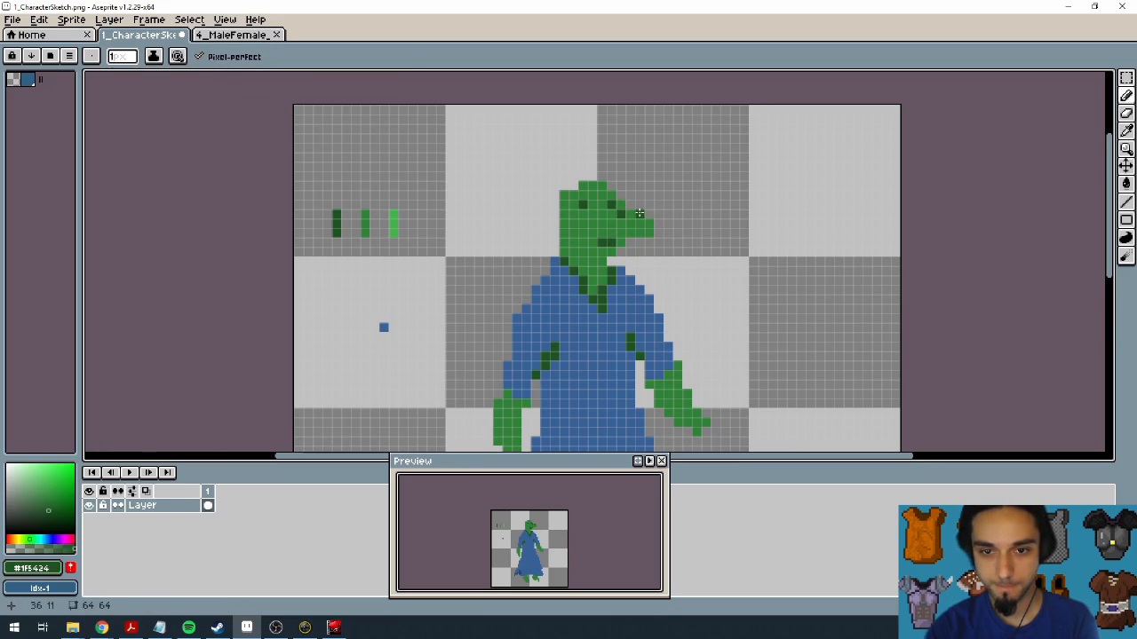
{"action": "key", "text": "ctrl+z"}
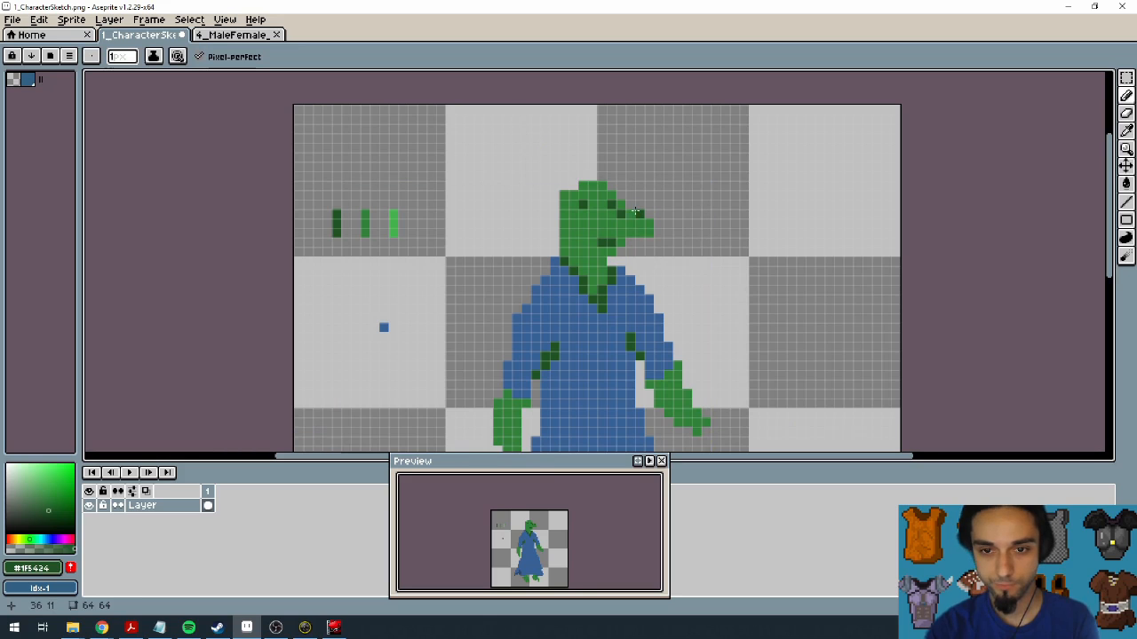
Step: Lengthen the snout by moving its front three pixels right and one down, bridging the gap in #308238 and erasing the stray pixel beneath
{"action": "key", "text": "shift+q"}
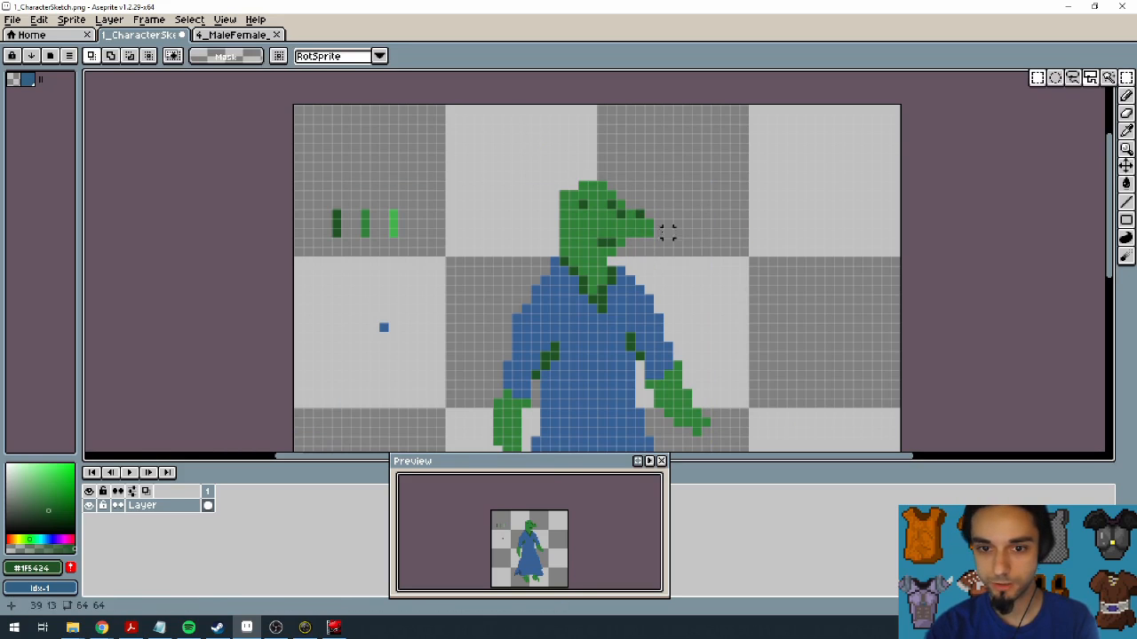
{"action": "mouse_move", "coordinate": [621, 205]}
{"action": "left_mouse_down"}
{"action": "mouse_move", "coordinate": [652, 242]}
{"action": "mouse_move", "coordinate": [675, 230]}
{"action": "mouse_move", "coordinate": [653, 230]}
{"action": "mouse_move", "coordinate": [675, 240]}
{"action": "left_mouse_up"}
{"action": "key", "text": "ctrl+d"}
{"action": "left_click", "coordinate": [667, 235], "text": "alt"}
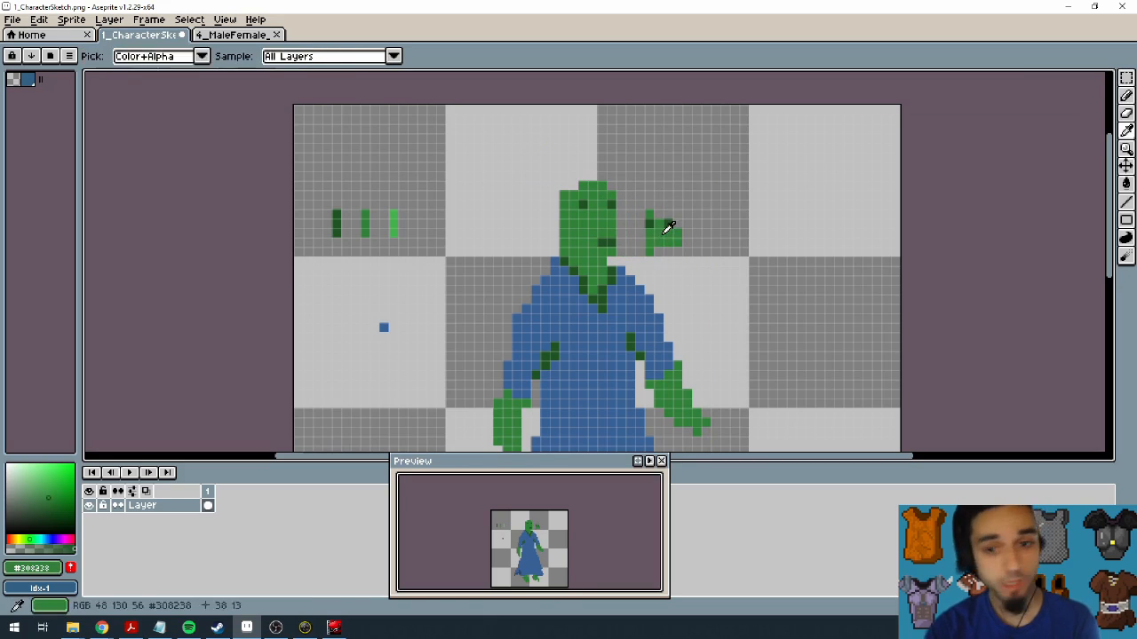
{"action": "key", "text": "b"}
{"action": "mouse_move", "coordinate": [634, 232]}
{"action": "left_mouse_down"}
{"action": "mouse_move", "coordinate": [619, 205]}
{"action": "mouse_move", "coordinate": [626, 233]}
{"action": "left_mouse_up"}
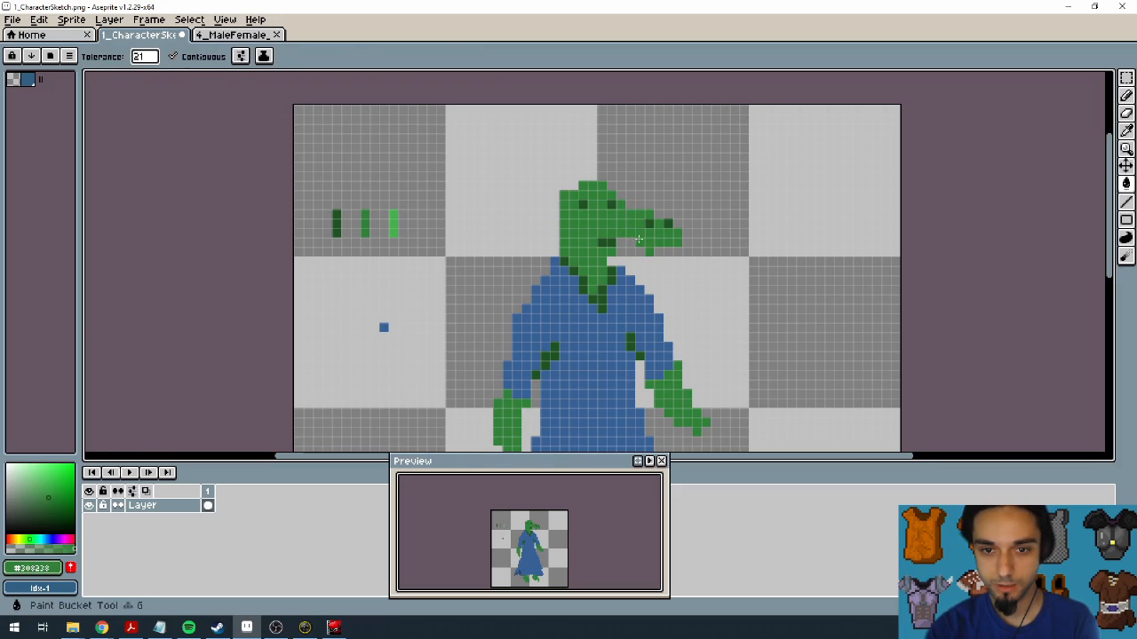
{"action": "key", "text": "e"}
{"action": "left_click", "coordinate": [650, 252]}
Step: Draw a green lower jaw beneath the snout and a dark green #1F5424 mouth line between the jaws
{"action": "key", "text": "b"}
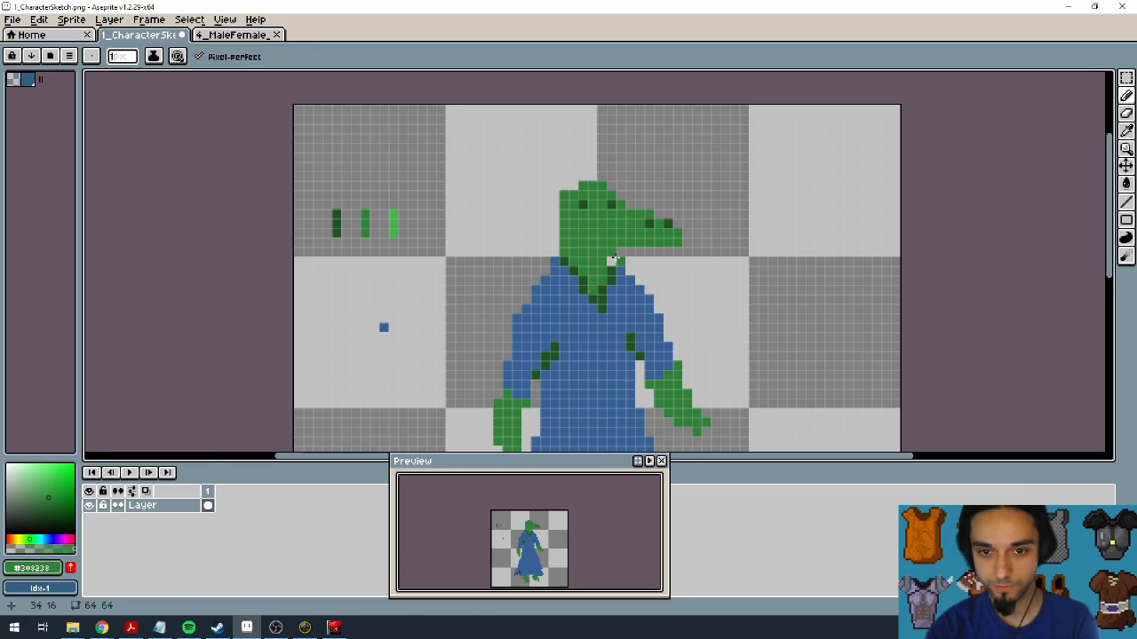
{"action": "left_click_drag", "start_coordinate": [628, 260], "coordinate": [669, 261]}
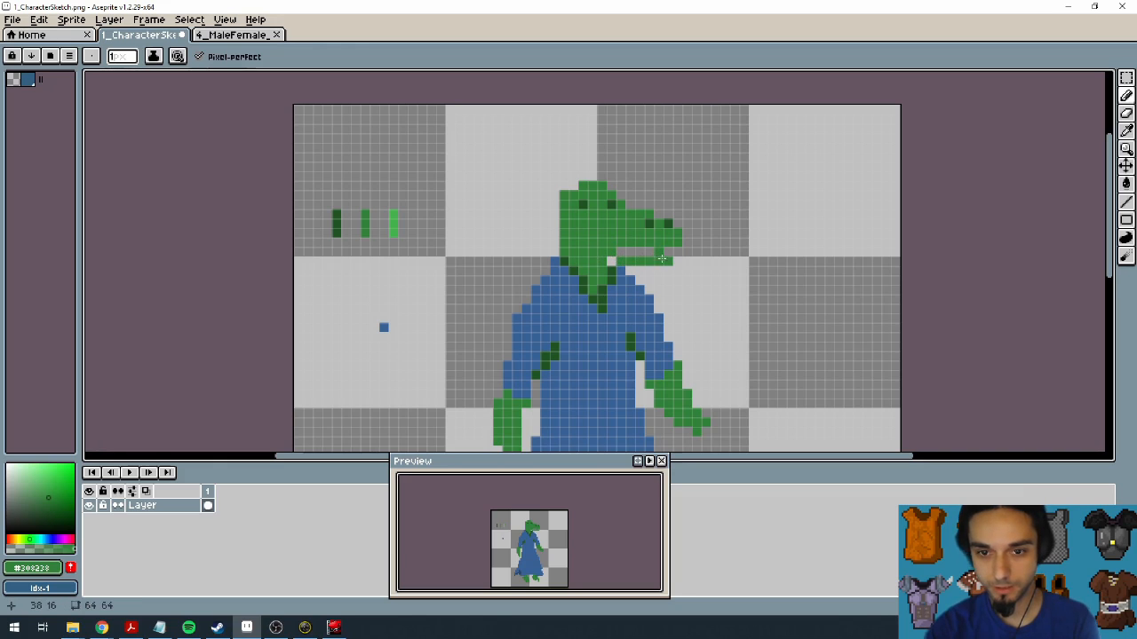
{"action": "key", "text": "i"}
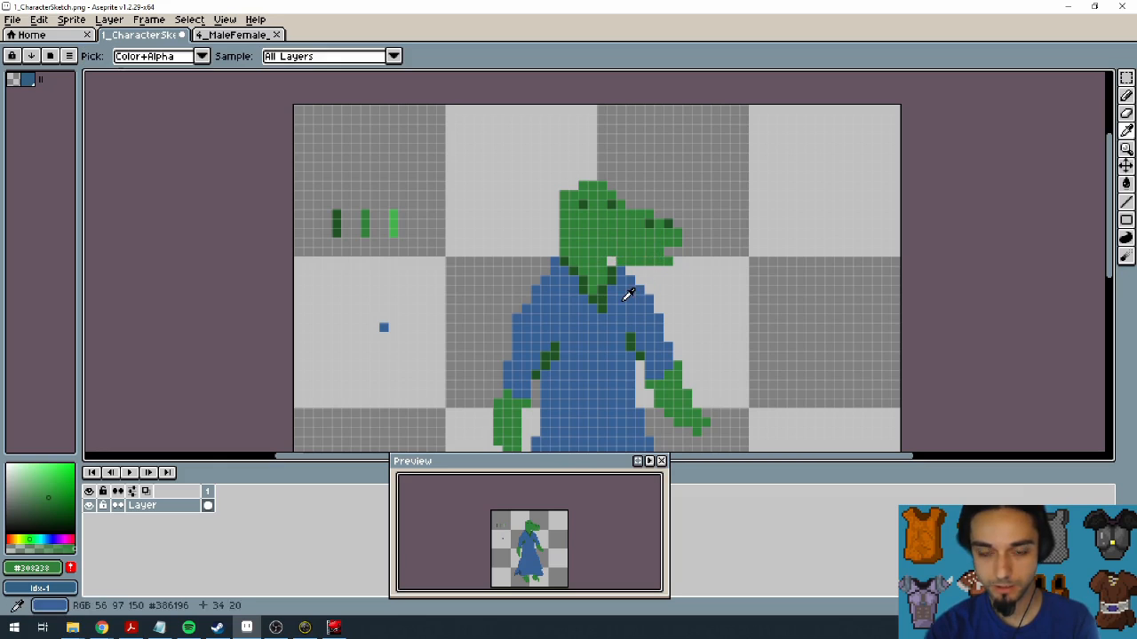
{"action": "left_click", "coordinate": [650, 224]}
{"action": "key", "text": "b"}
{"action": "left_click_drag", "start_coordinate": [654, 255], "coordinate": [615, 255]}
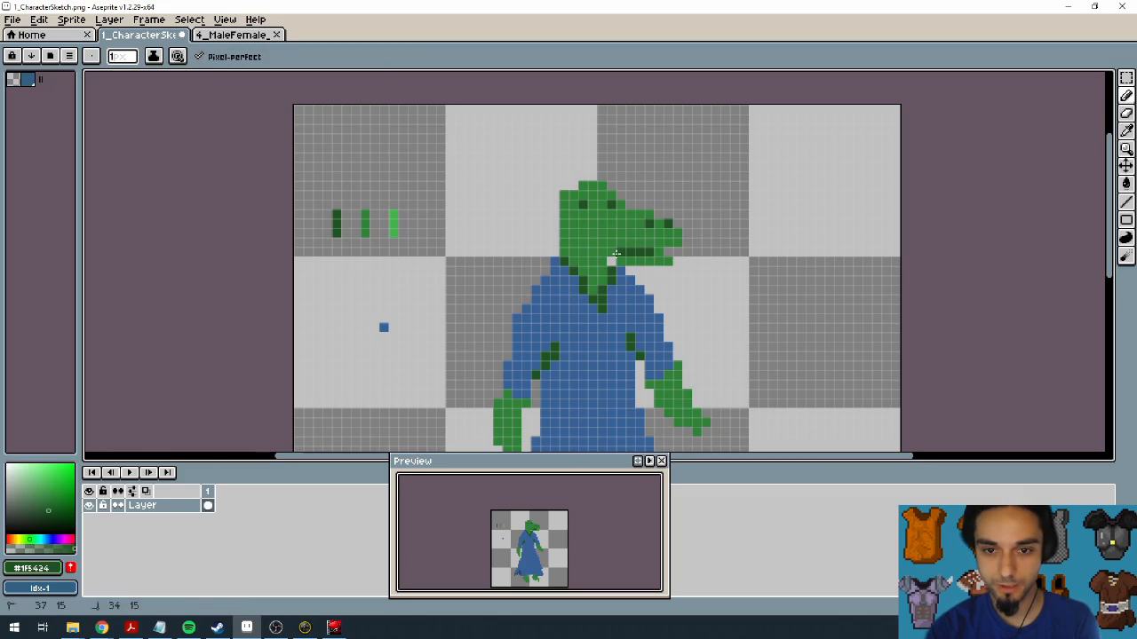
Step: Fill the gap between jaw and neck with green and trim one pixel off the jaw's tip and the mouth line's inner end
{"action": "left_click_drag", "start_coordinate": [617, 327], "coordinate": [596, 282]}
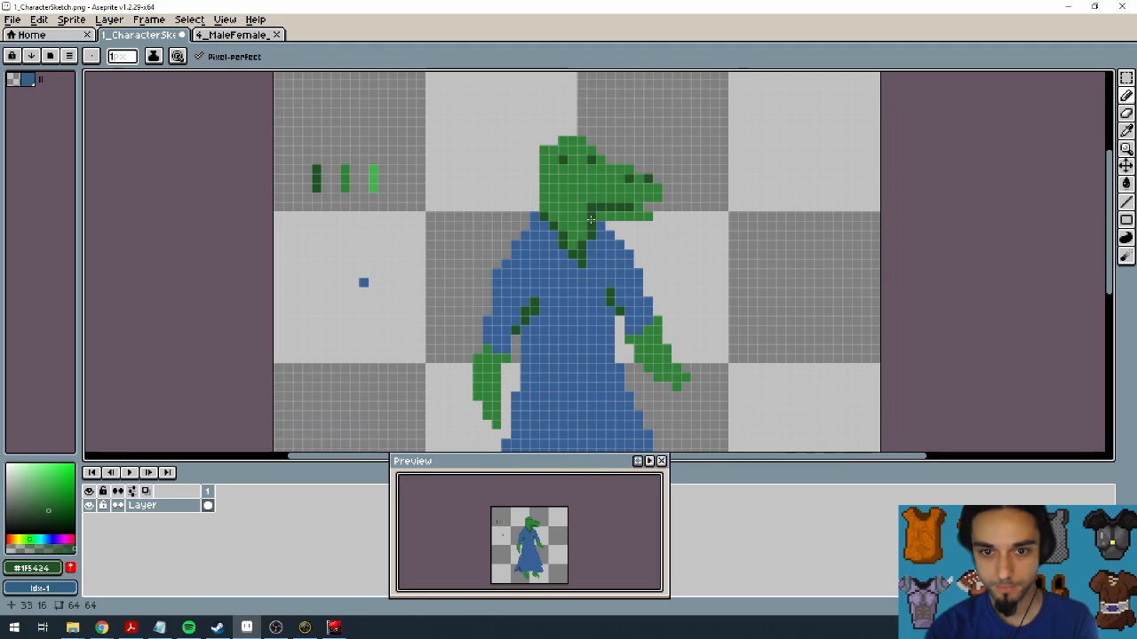
{"action": "key", "text": "e"}
{"action": "key", "text": "b"}
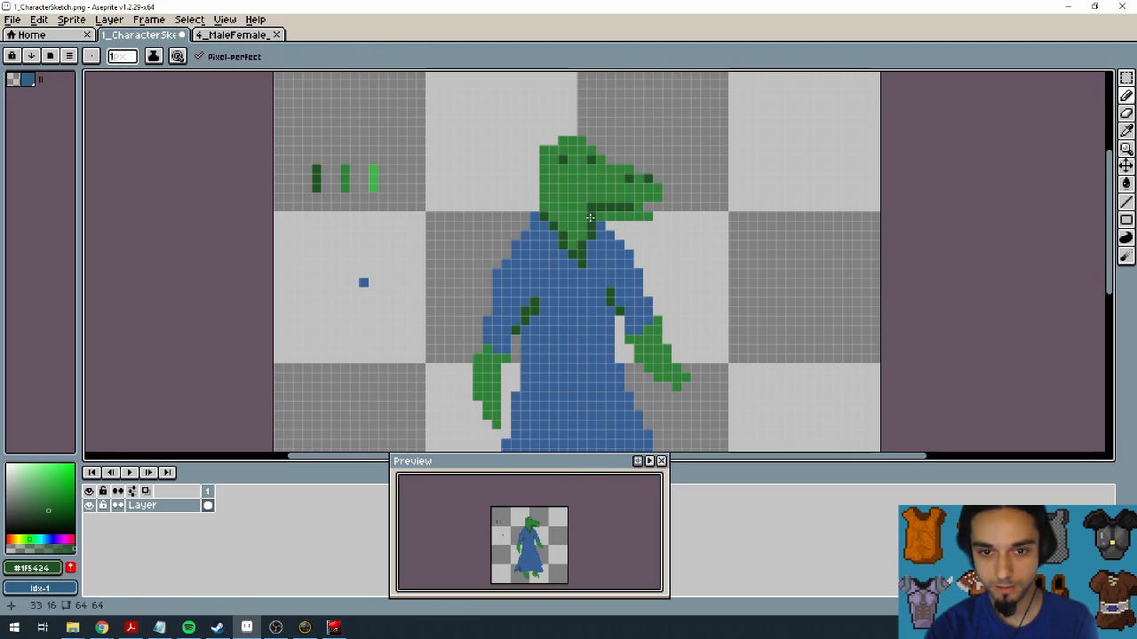
{"action": "left_click", "coordinate": [590, 217], "text": "alt"}
{"action": "key", "text": "e"}
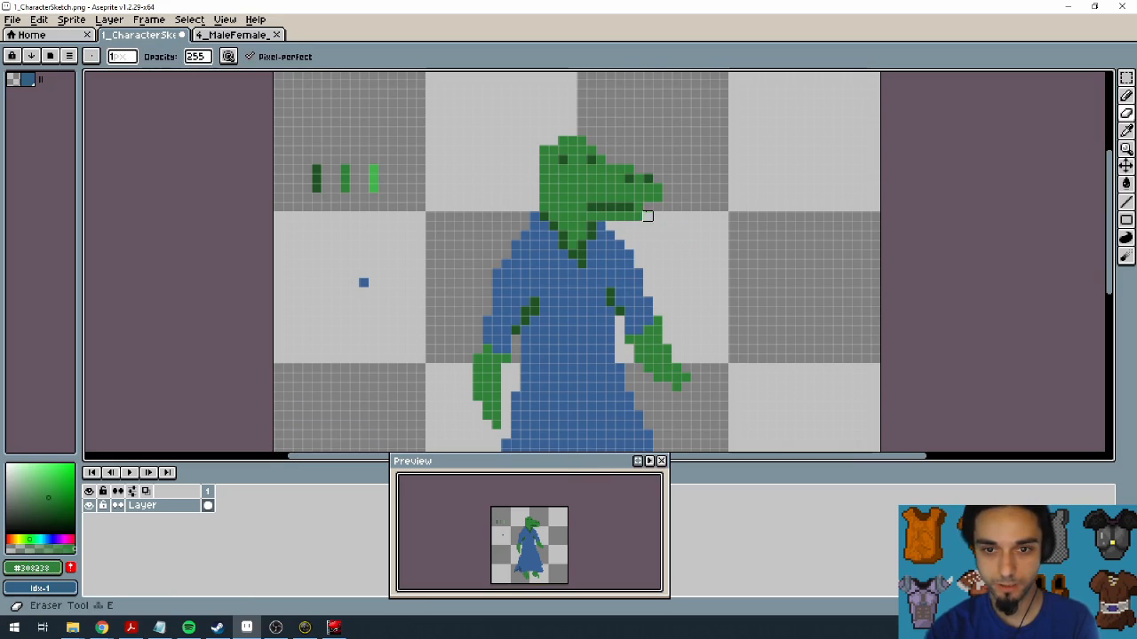
{"action": "scroll", "coordinate": [644, 262], "scroll_direction": "up", "scroll_amount": 5}
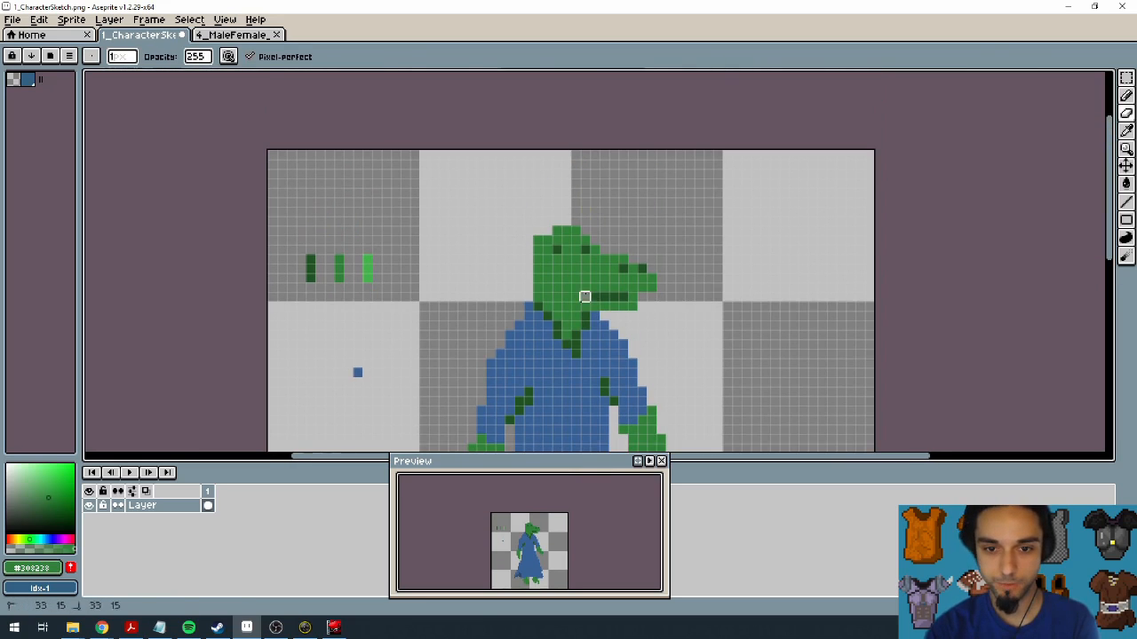
{"action": "key", "text": "b"}
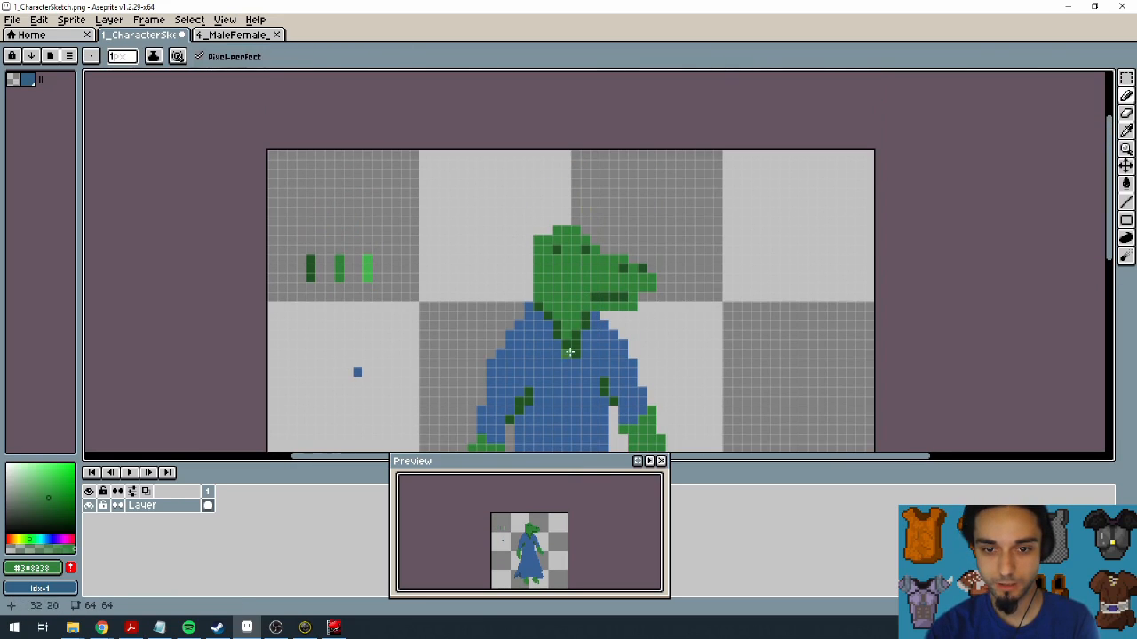
Step: Paint highlights in light green #42B34B over the top of the head and along the upper edge of the snout
{"action": "scroll", "coordinate": [551, 257], "scroll_direction": "down", "scroll_amount": 3}
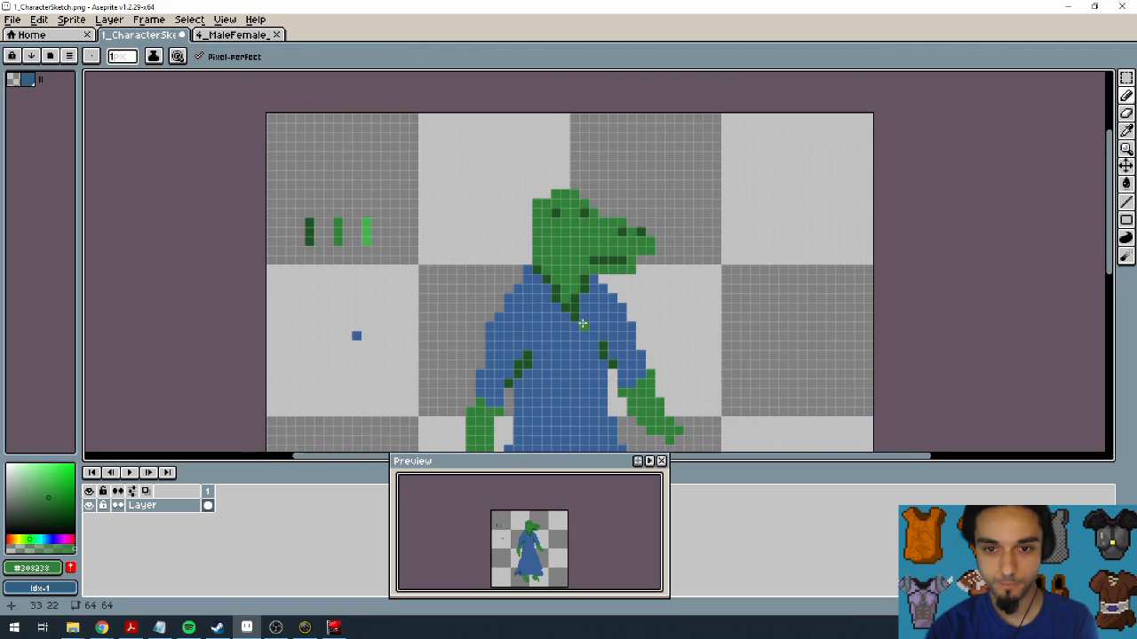
{"action": "key", "text": "i"}
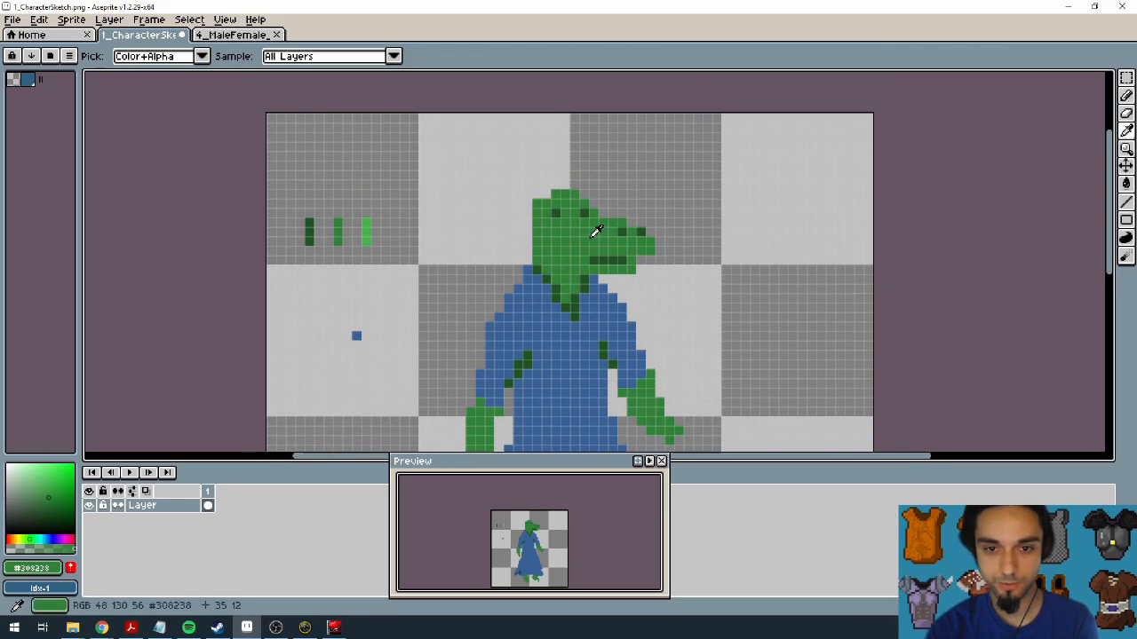
{"action": "left_click", "coordinate": [366, 229]}
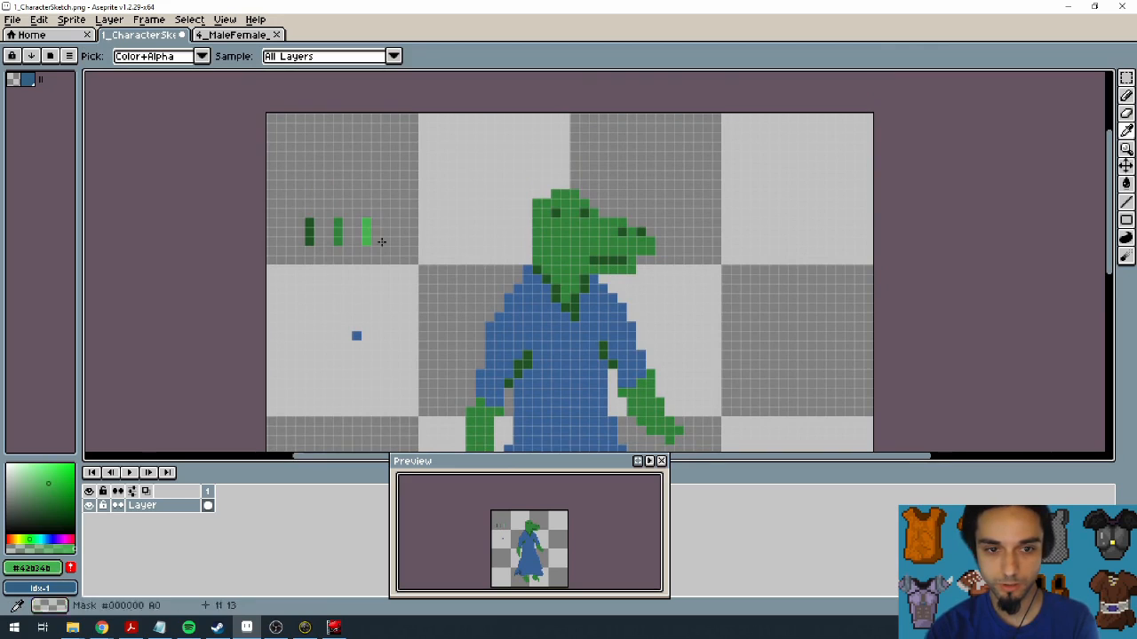
{"action": "key", "text": "b"}
{"action": "mouse_move", "coordinate": [575, 191]}
{"action": "left_mouse_down"}
{"action": "mouse_move", "coordinate": [534, 211]}
{"action": "mouse_move", "coordinate": [536, 201]}
{"action": "mouse_move", "coordinate": [547, 212]}
{"action": "mouse_move", "coordinate": [535, 220]}
{"action": "mouse_move", "coordinate": [584, 203]}
{"action": "left_mouse_up"}
{"action": "left_click", "coordinate": [540, 211]}
{"action": "left_click_drag", "start_coordinate": [556, 308], "coordinate": [565, 266]}
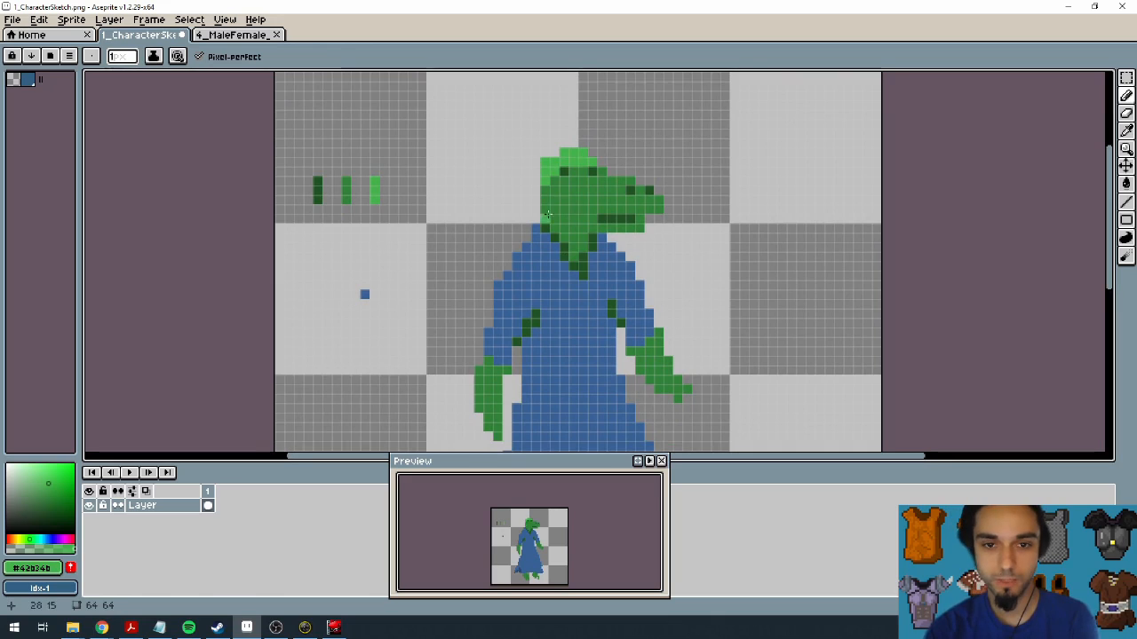
{"action": "left_click_drag", "start_coordinate": [602, 182], "coordinate": [630, 181]}
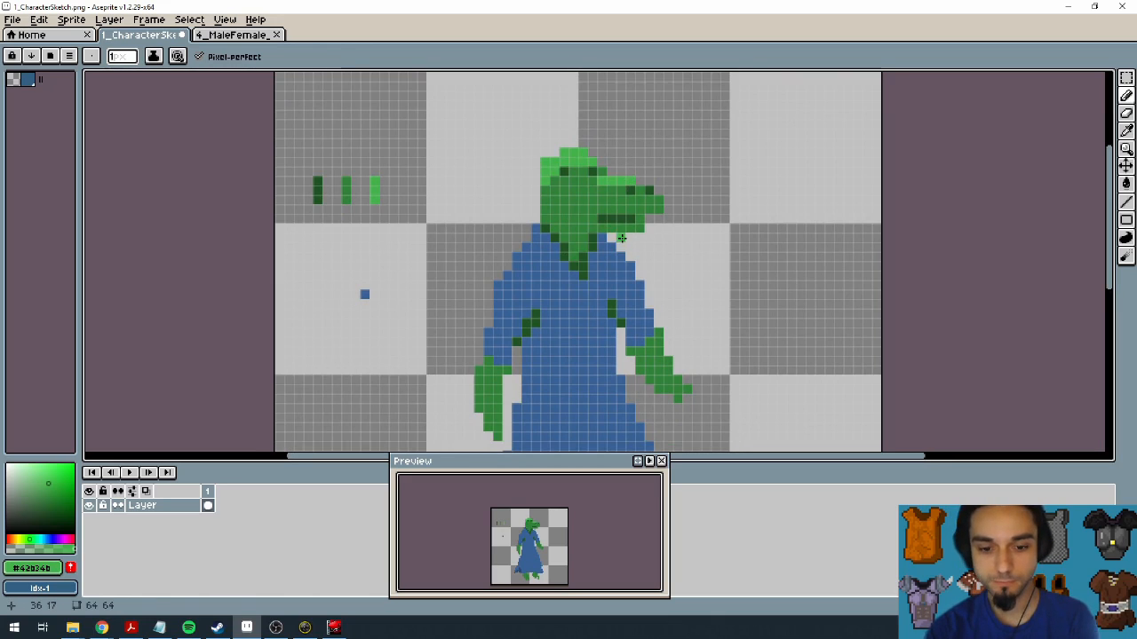
Step: Darken the highlight green to #3CA343 and refill the highlight on top of the head with it
{"action": "key", "text": "i"}
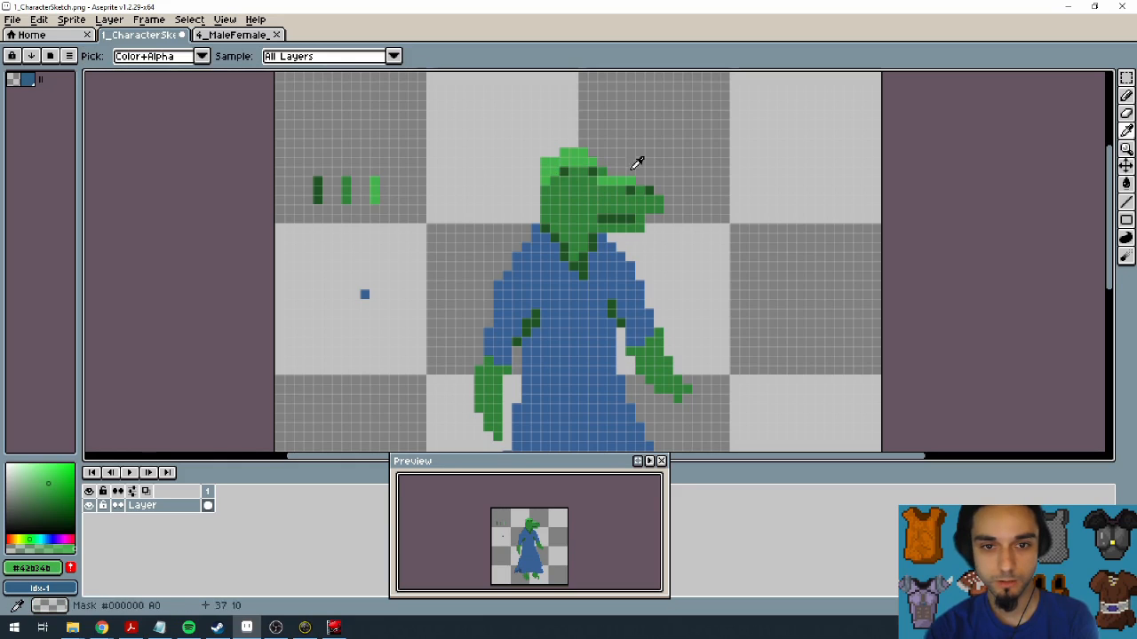
{"action": "key", "text": "b"}
{"action": "left_click", "coordinate": [36, 568]}
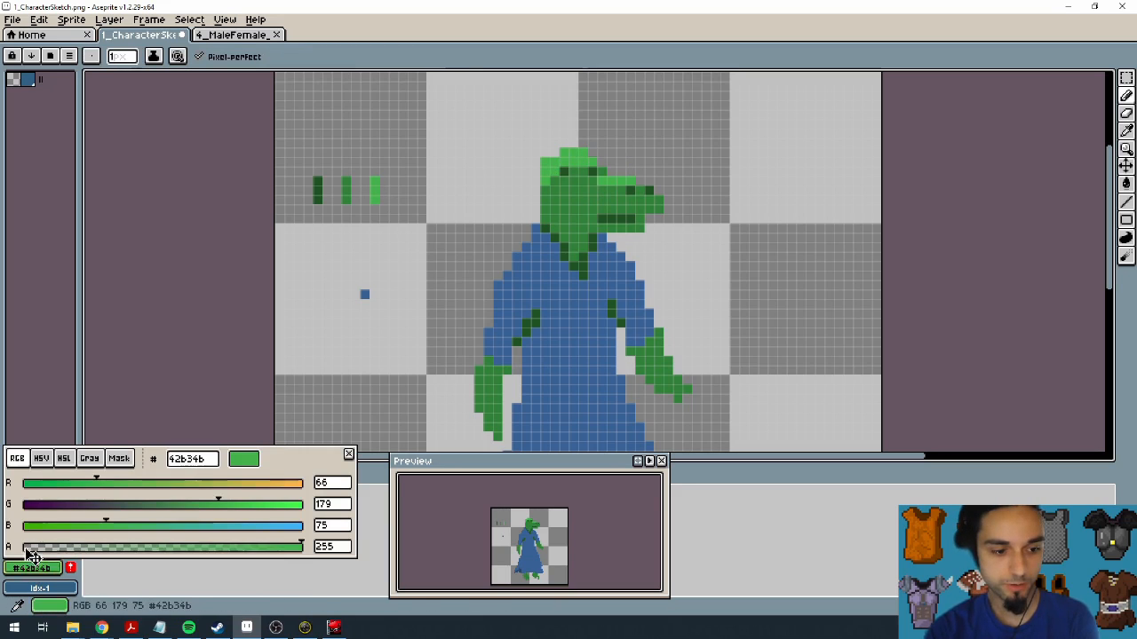
{"action": "left_click", "coordinate": [41, 458]}
{"action": "left_click_drag", "start_coordinate": [221, 521], "coordinate": [203, 520]}
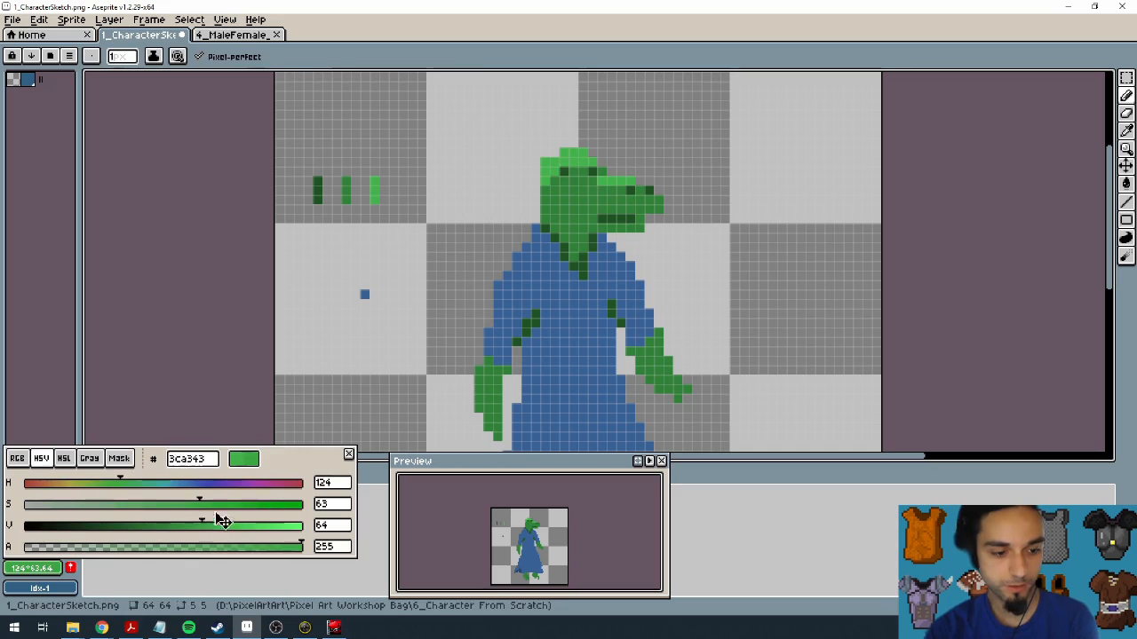
{"action": "key", "text": "g"}
{"action": "left_click", "coordinate": [571, 159]}
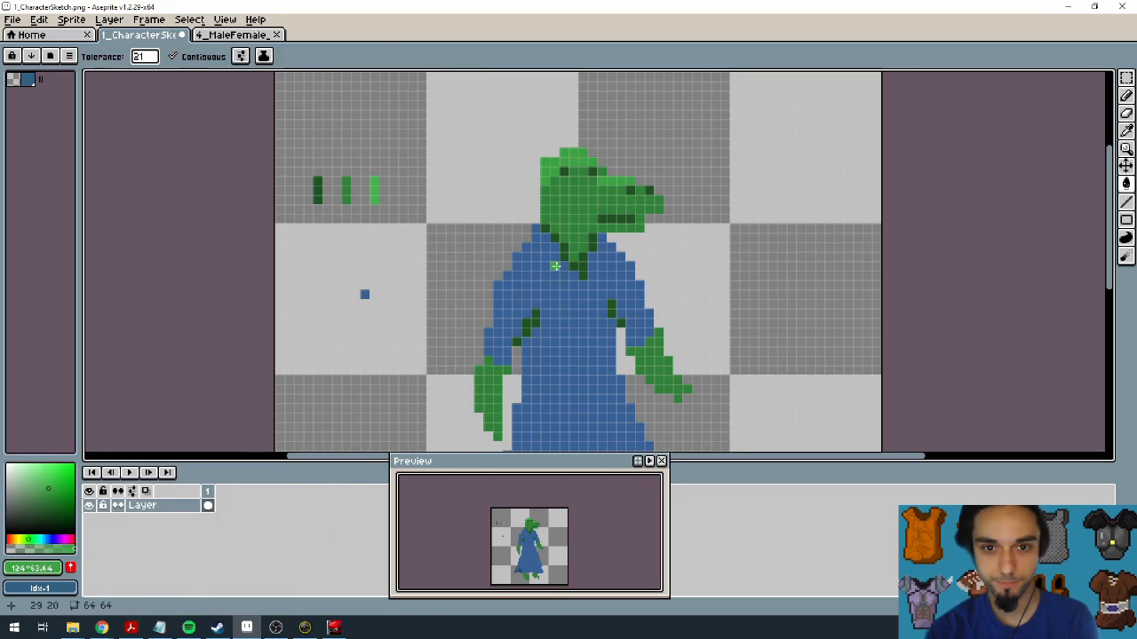
Step: Try to fill the highlight on top of the head with the base green #308238
{"action": "left_click", "coordinate": [559, 199], "text": "alt"}
{"action": "left_click", "coordinate": [551, 177]}
{"action": "key", "text": "ctrl+z"}
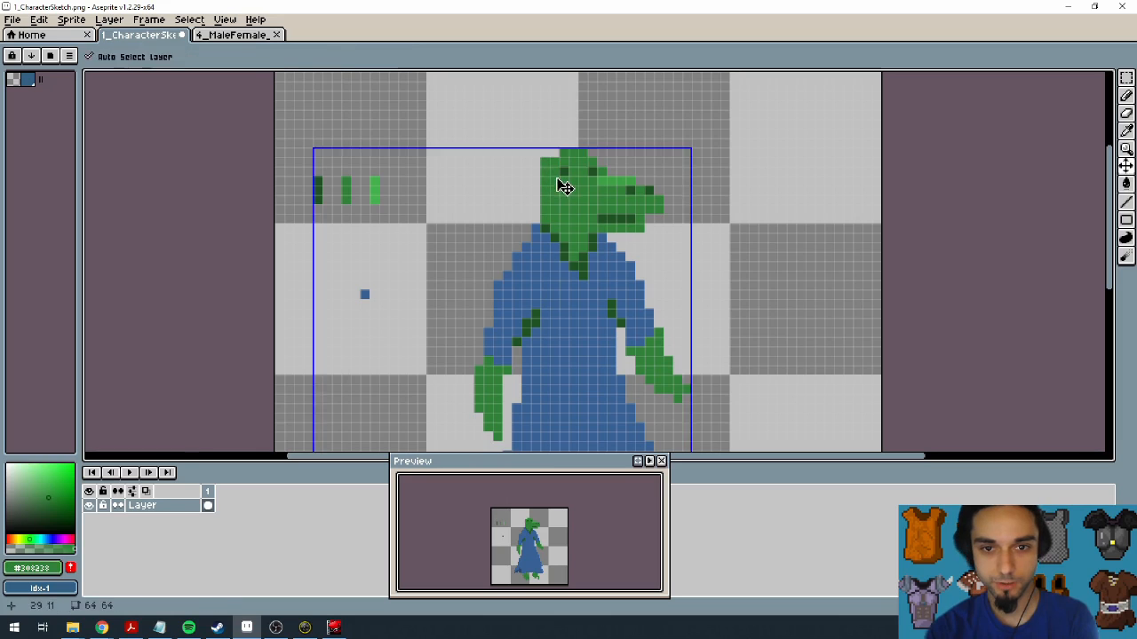
Step: Extend the #3CA343 highlight down the back edge of the head and trim the head's upper back corner pixel
{"action": "key", "text": "b"}
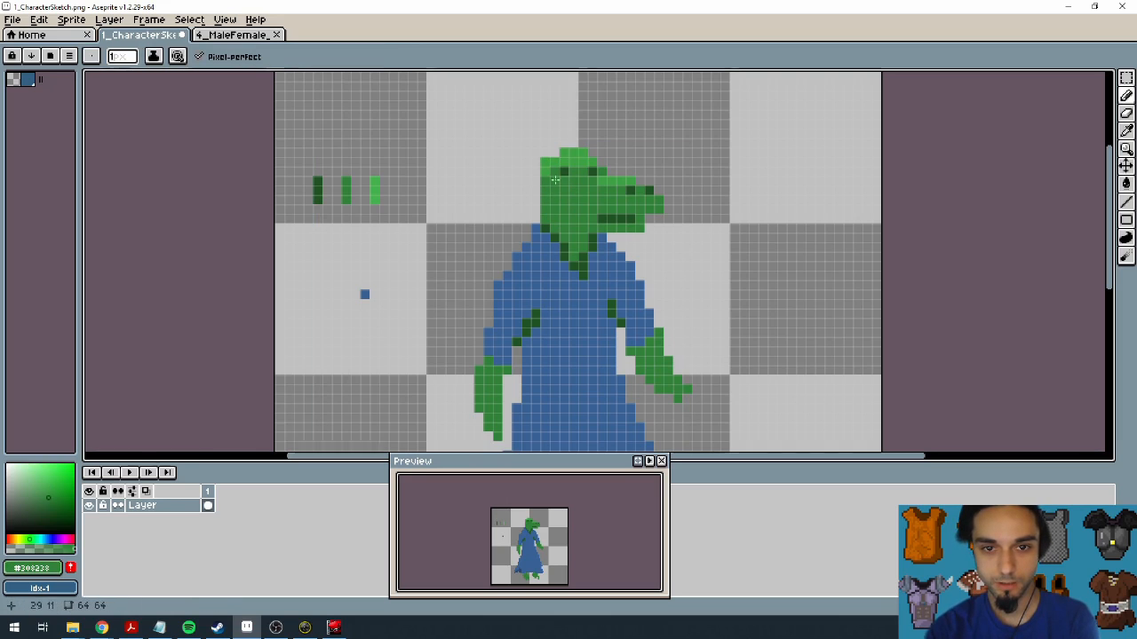
{"action": "left_click", "coordinate": [546, 178], "text": "alt"}
{"action": "key", "text": "e"}
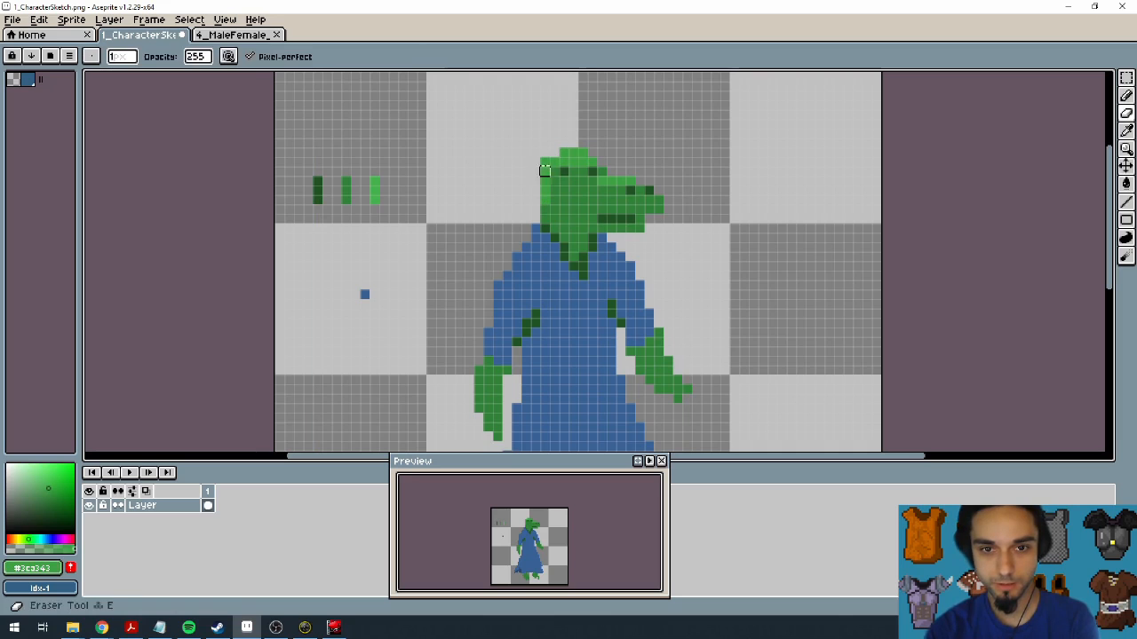
{"action": "scroll", "coordinate": [553, 233], "scroll_direction": "down", "scroll_amount": 2}
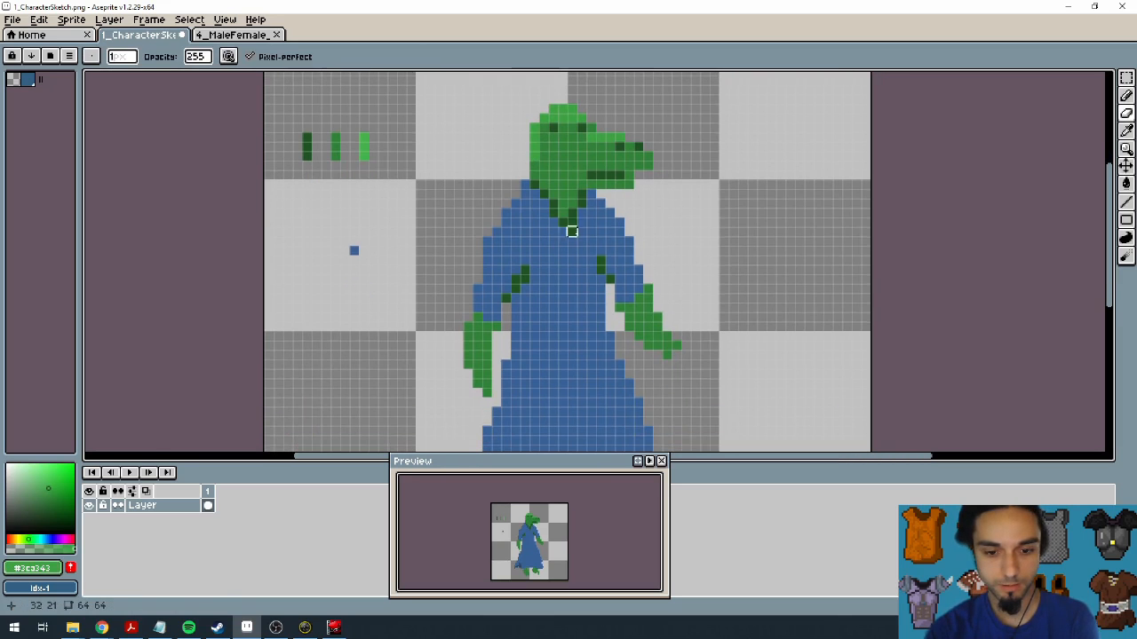
Step: Mix a shadow green of HSV 125, 63, 43 from the dark green swatch and shade the jaw's underside and the neck edge
{"action": "left_click", "coordinate": [307, 143], "text": "alt"}
{"action": "key", "text": "b"}
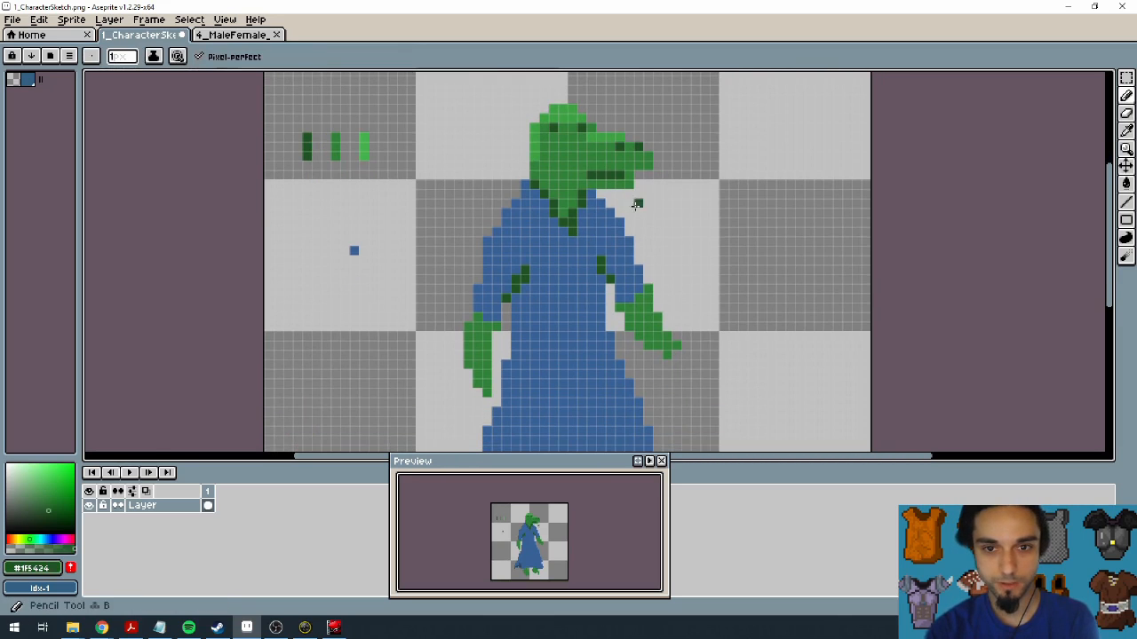
{"action": "left_click", "coordinate": [619, 153], "text": "alt"}
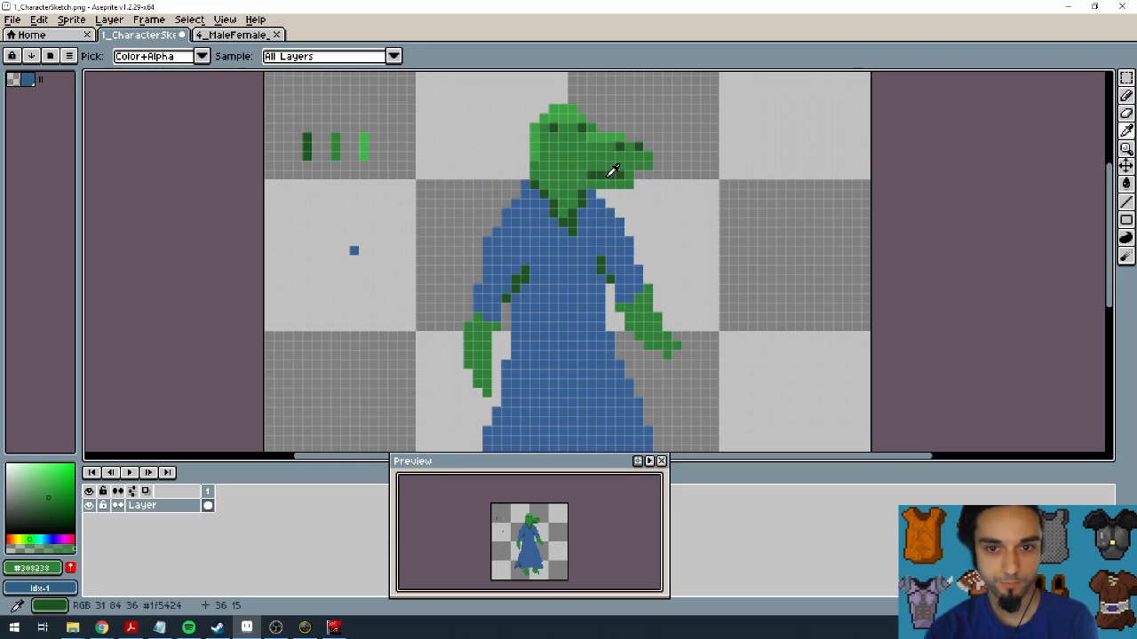
{"action": "left_click", "coordinate": [611, 176], "text": "alt"}
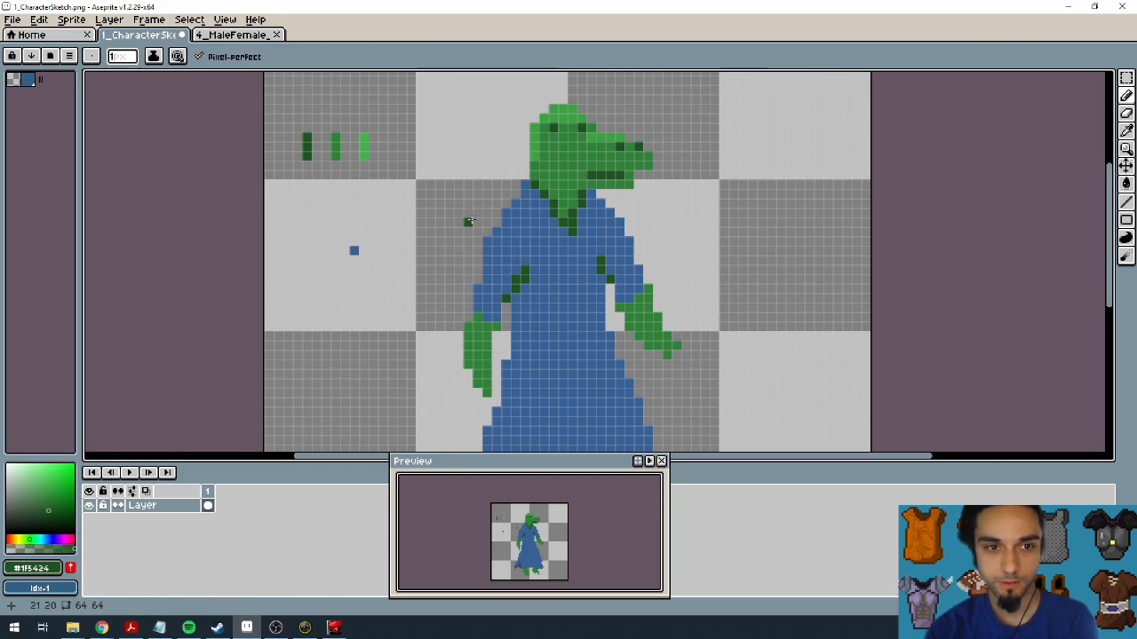
{"action": "left_click", "coordinate": [13, 537]}
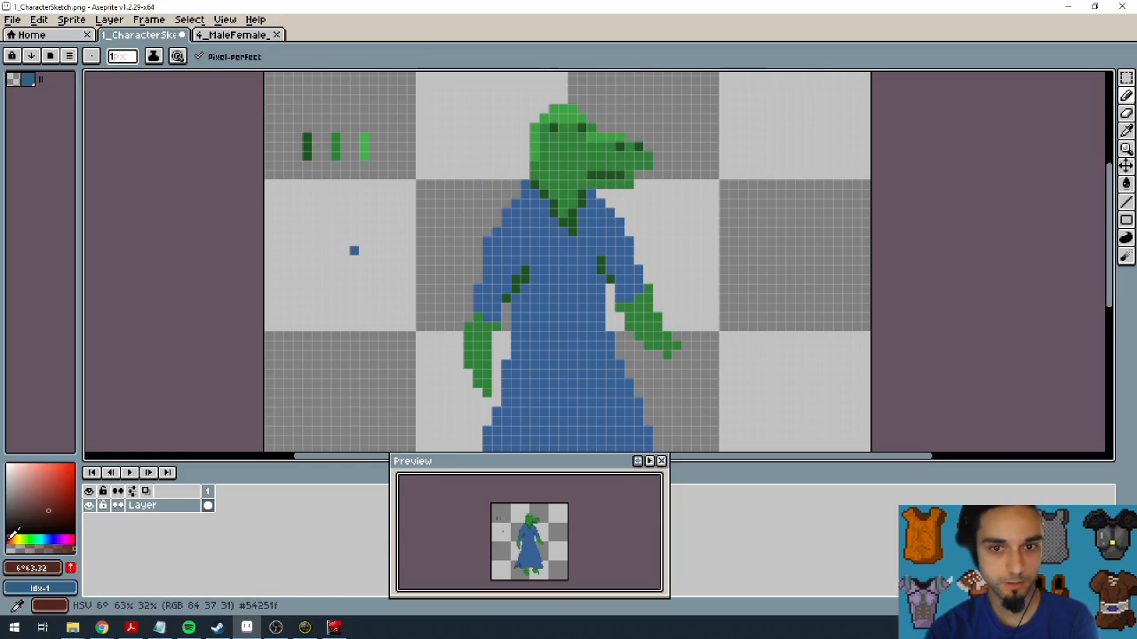
{"action": "left_click", "coordinate": [307, 151], "text": "alt"}
{"action": "left_click", "coordinate": [40, 567]}
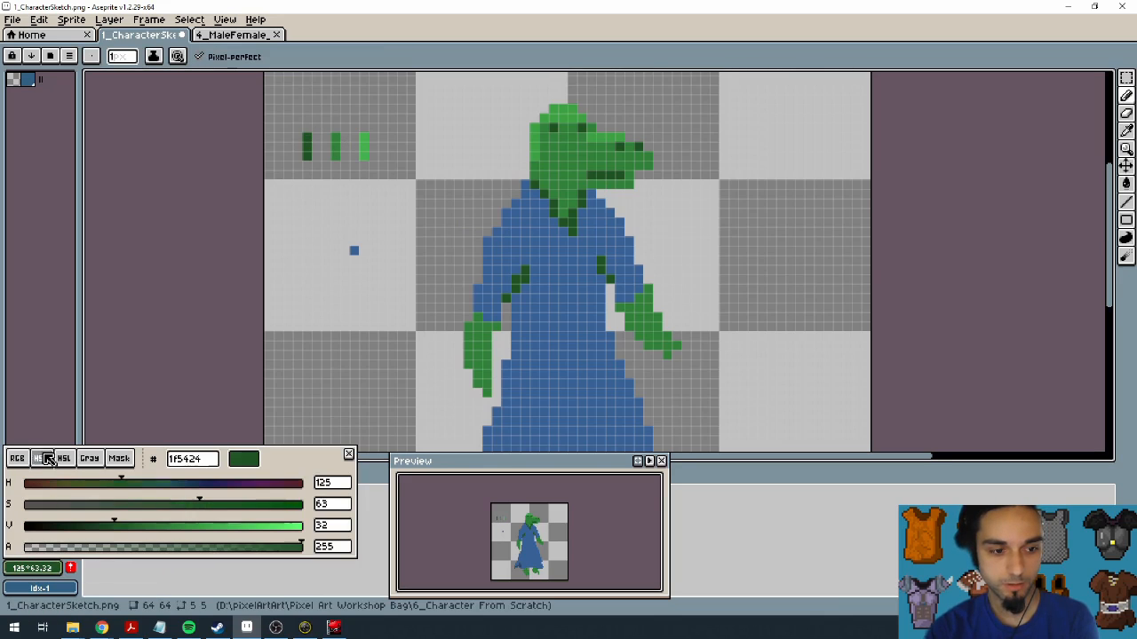
{"action": "left_click_drag", "start_coordinate": [117, 525], "coordinate": [145, 528]}
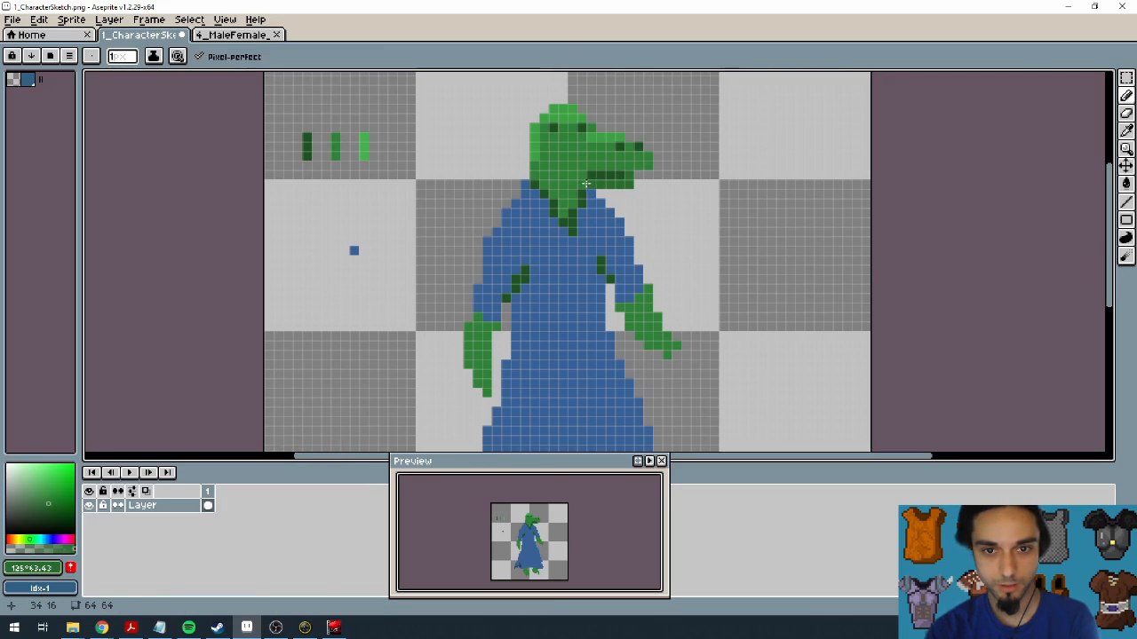
{"action": "left_click", "coordinate": [571, 202]}
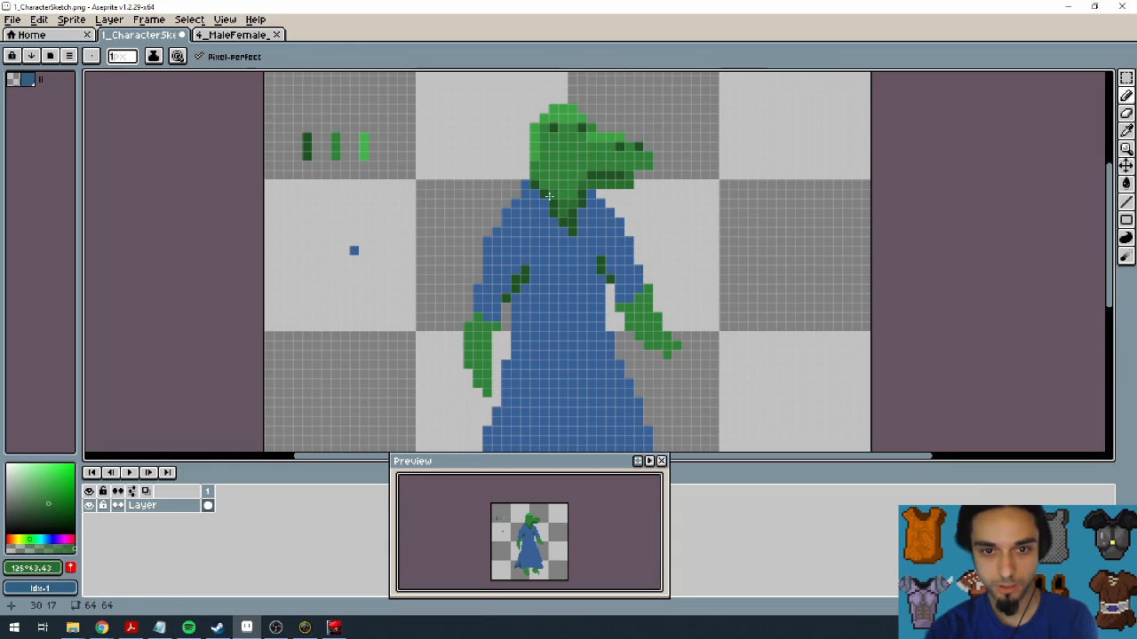
Step: Shade the inner edge of the back-side hand and the underside of the snout-side forearm with the shadow green
{"action": "scroll", "coordinate": [533, 202], "scroll_direction": "down", "scroll_amount": 2}
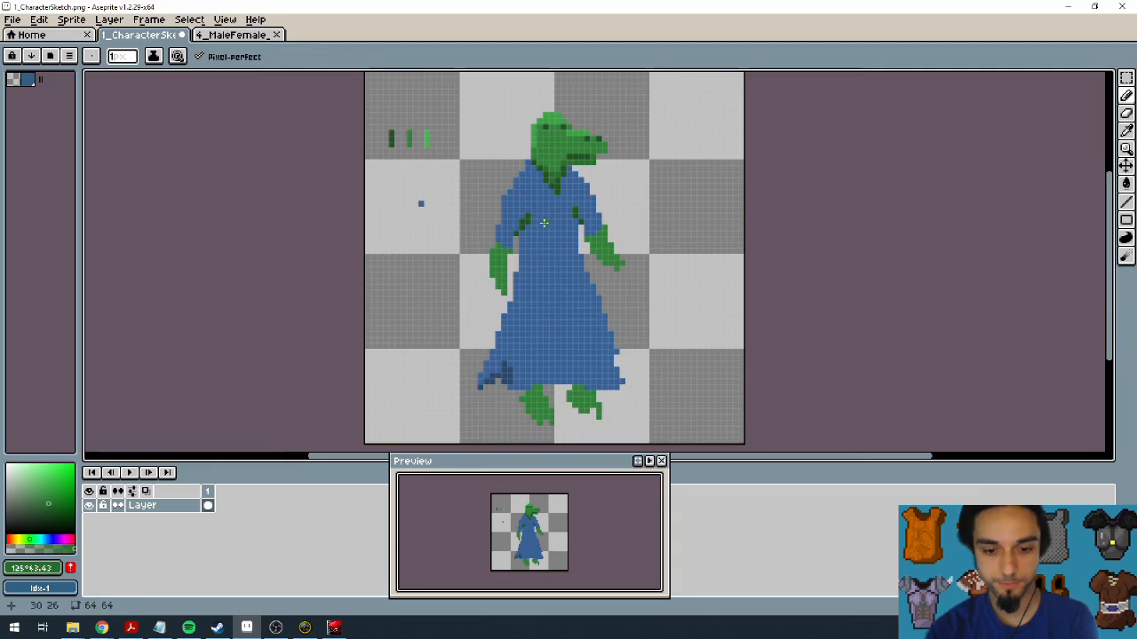
{"action": "scroll", "coordinate": [540, 329], "scroll_direction": "up", "scroll_amount": 2}
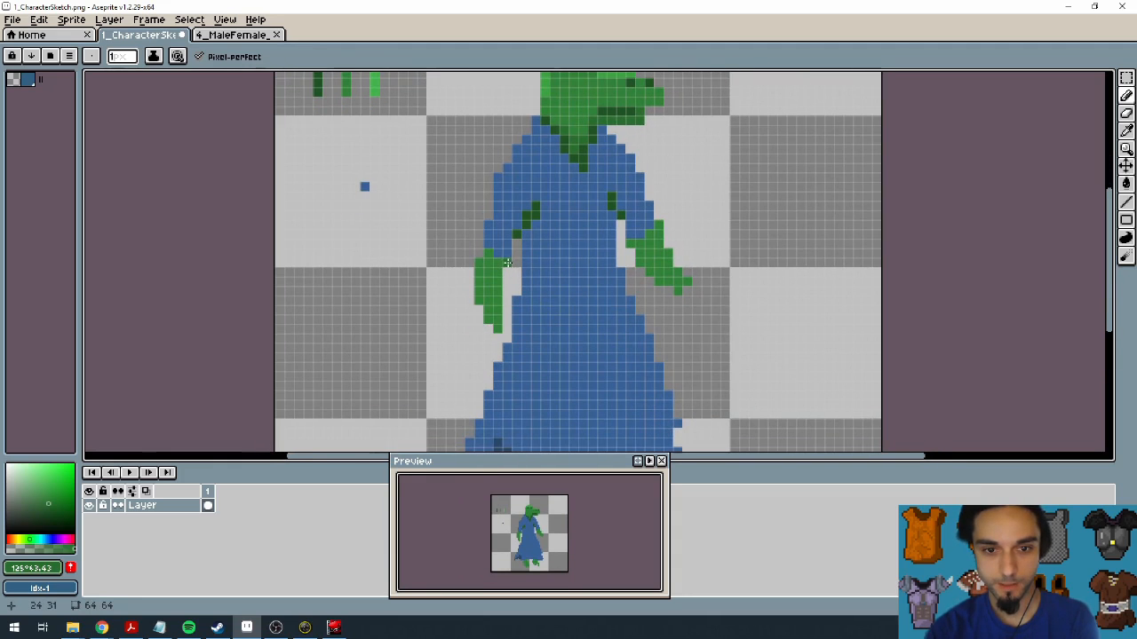
{"action": "left_click", "coordinate": [505, 263]}
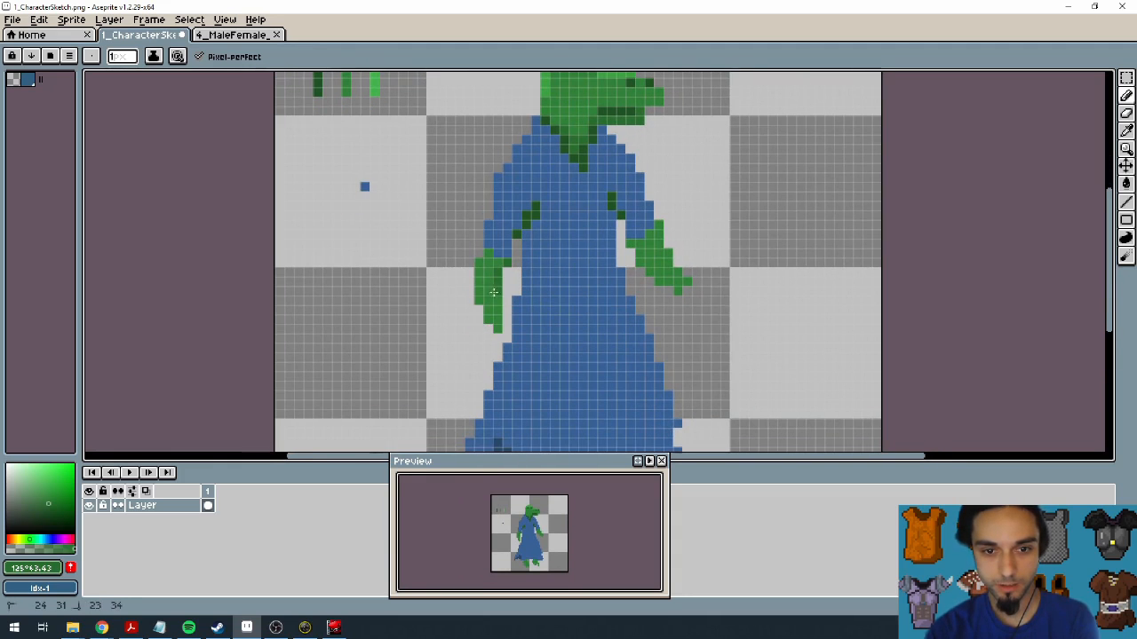
{"action": "left_click", "coordinate": [630, 244]}
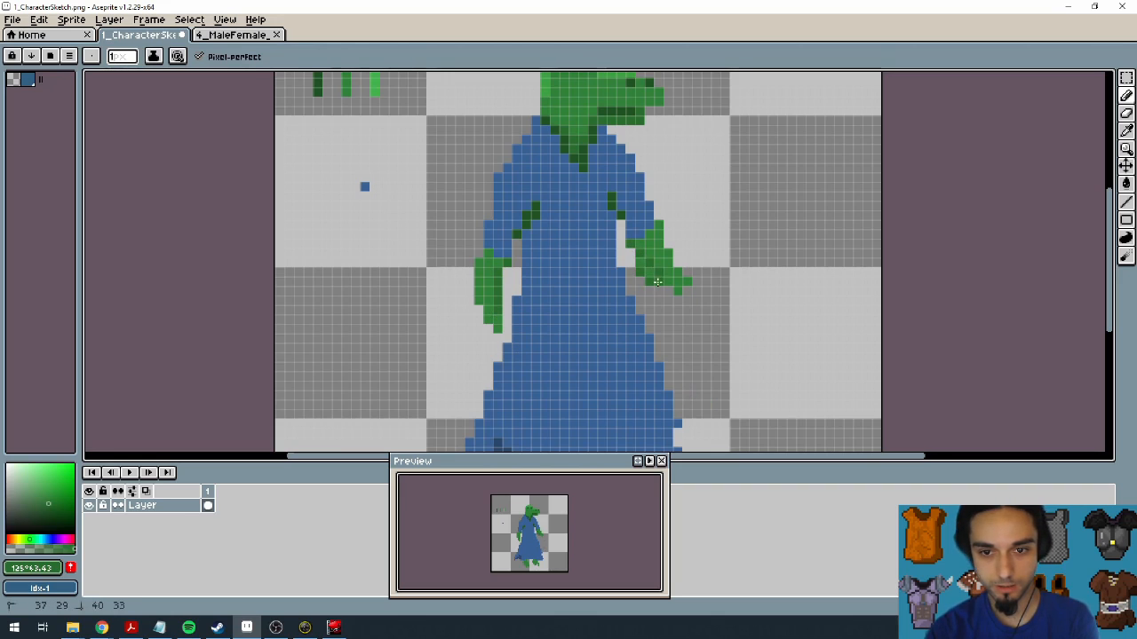
{"action": "left_click_drag", "start_coordinate": [653, 276], "coordinate": [649, 282]}
Step: Sample the dark blue #29476B from the robe's hem corner and add a swatch of it beside the blue swatch
{"action": "key", "text": "e"}
{"action": "mouse_move", "coordinate": [588, 360]}
{"action": "left_mouse_down"}
{"action": "mouse_move", "coordinate": [592, 227]}
{"action": "mouse_move", "coordinate": [587, 385]}
{"action": "left_mouse_up"}
{"action": "left_click_drag", "start_coordinate": [568, 235], "coordinate": [584, 339]}
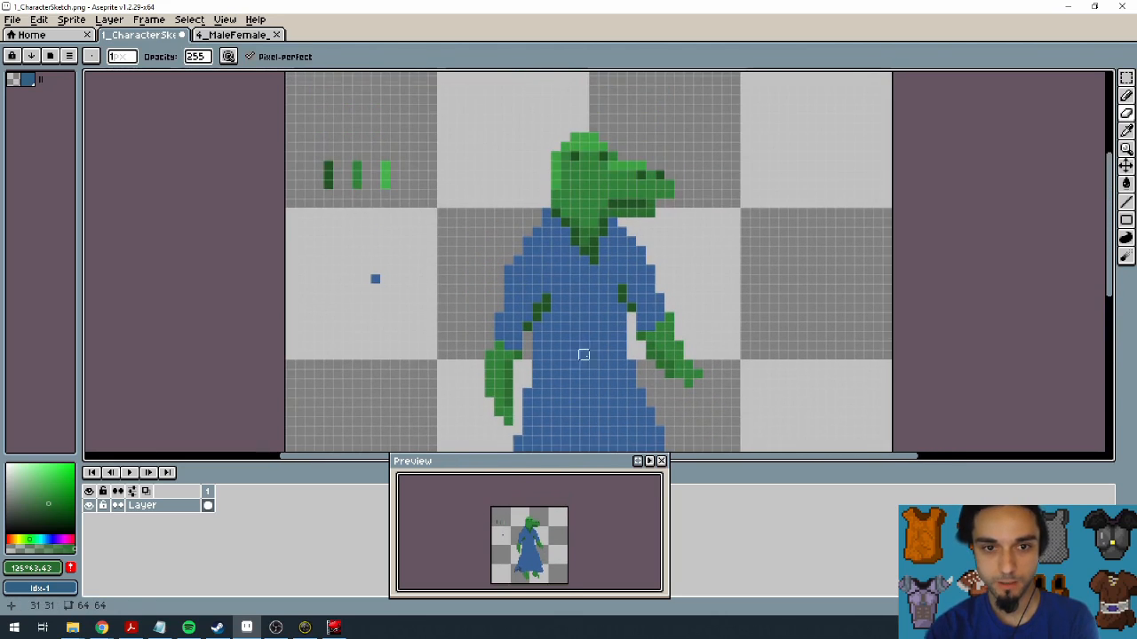
{"action": "key", "text": "i"}
{"action": "left_click_drag", "start_coordinate": [524, 378], "coordinate": [495, 229]}
{"action": "left_click", "coordinate": [479, 392]}
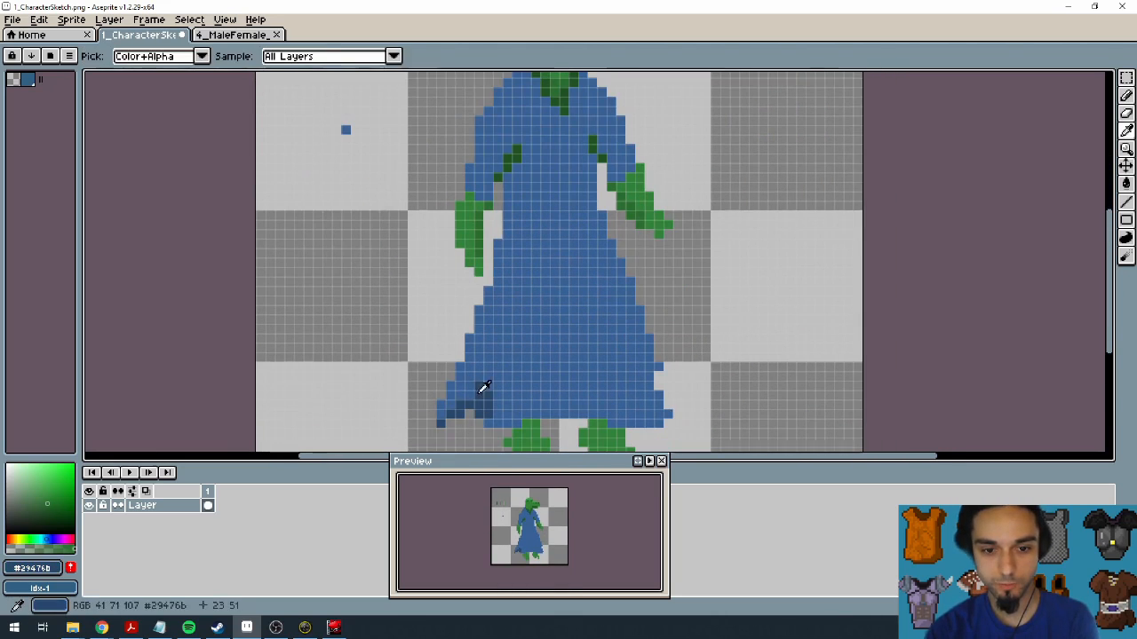
{"action": "key", "text": "b"}
{"action": "left_click", "coordinate": [364, 130]}
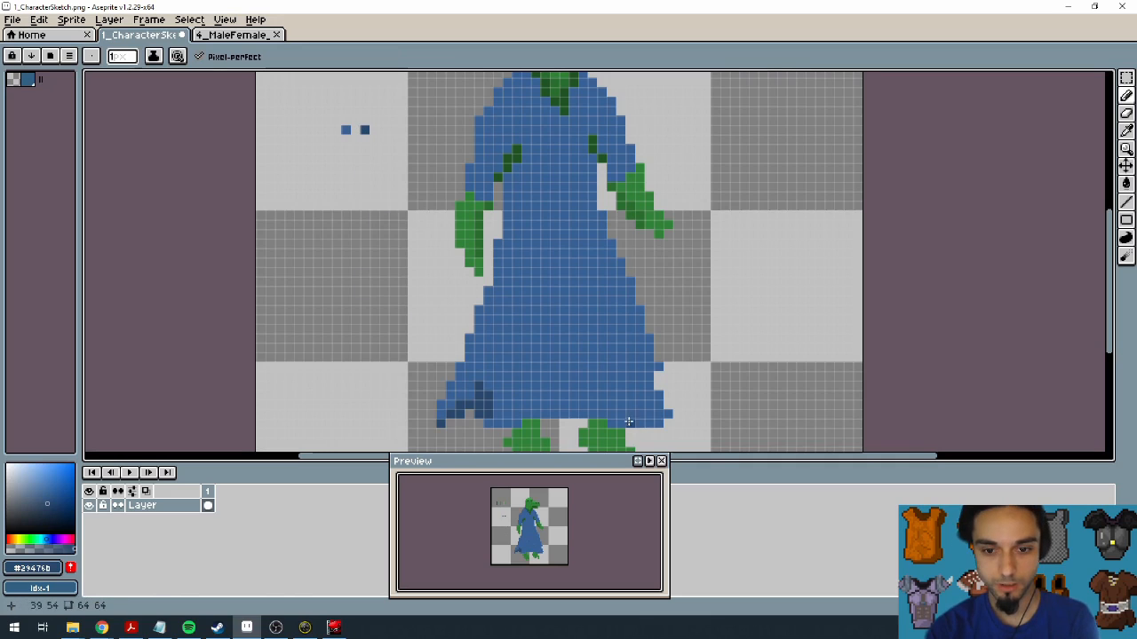
Step: Paint dark blue #29476B shadows along the robe's hem and two tall folds rising through the lower skirt
{"action": "mouse_move", "coordinate": [499, 415]}
{"action": "left_mouse_down"}
{"action": "mouse_move", "coordinate": [663, 420]}
{"action": "mouse_move", "coordinate": [620, 417]}
{"action": "left_mouse_up"}
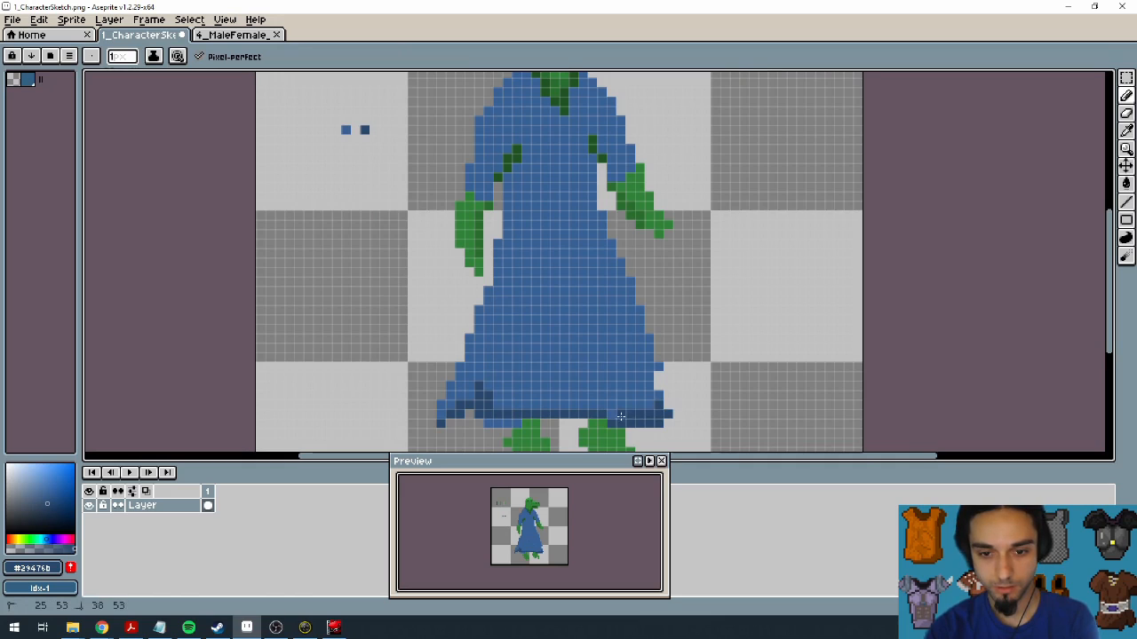
{"action": "left_click_drag", "start_coordinate": [579, 374], "coordinate": [597, 352]}
{"action": "mouse_move", "coordinate": [511, 387]}
{"action": "left_mouse_down"}
{"action": "mouse_move", "coordinate": [538, 343]}
{"action": "mouse_move", "coordinate": [513, 374]}
{"action": "left_mouse_up"}
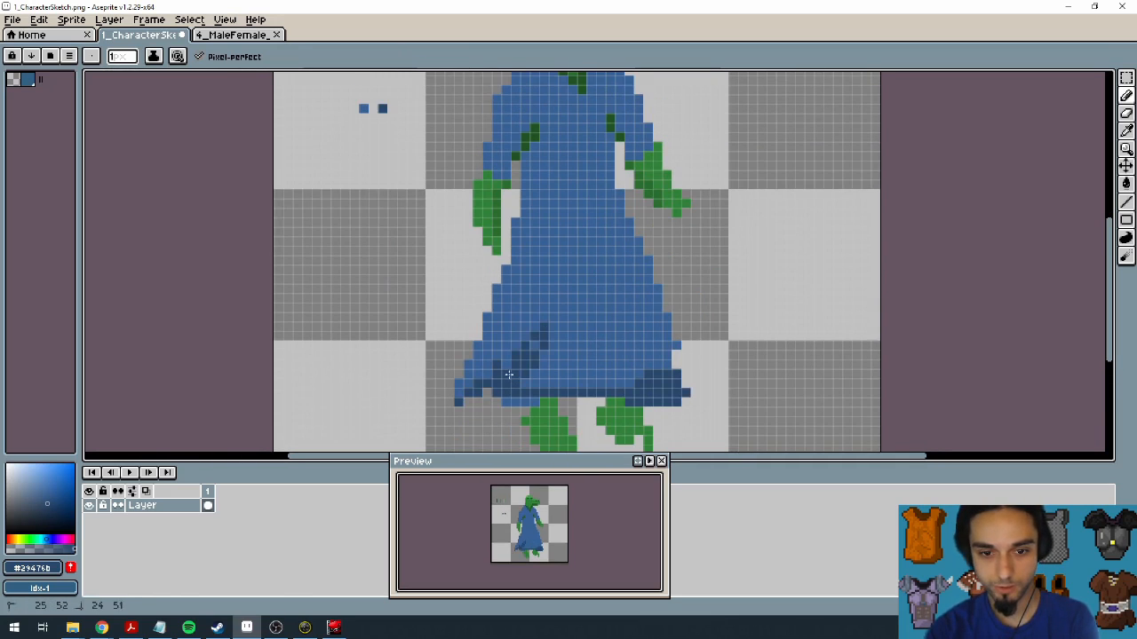
{"action": "mouse_move", "coordinate": [530, 330]}
{"action": "left_mouse_down"}
{"action": "mouse_move", "coordinate": [522, 392]}
{"action": "mouse_move", "coordinate": [553, 333]}
{"action": "mouse_move", "coordinate": [553, 369]}
{"action": "mouse_move", "coordinate": [544, 377]}
{"action": "mouse_move", "coordinate": [556, 246]}
{"action": "mouse_move", "coordinate": [536, 335]}
{"action": "mouse_move", "coordinate": [549, 295]}
{"action": "mouse_move", "coordinate": [546, 341]}
{"action": "left_mouse_up"}
{"action": "mouse_move", "coordinate": [592, 292]}
{"action": "left_mouse_down"}
{"action": "mouse_move", "coordinate": [573, 323]}
{"action": "mouse_move", "coordinate": [618, 412]}
{"action": "mouse_move", "coordinate": [627, 364]}
{"action": "left_mouse_up"}
{"action": "left_click_drag", "start_coordinate": [610, 317], "coordinate": [638, 407]}
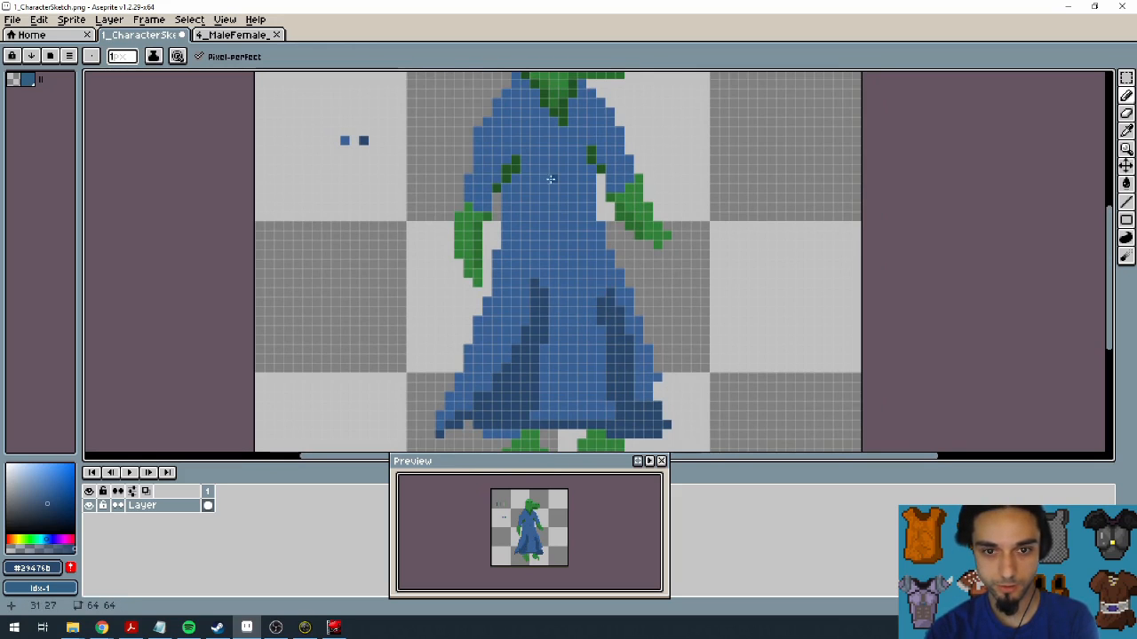
Step: Paint dark blue fold shadows on both sides of the robe's waist, with a thin crease running up toward the chest
{"action": "mouse_move", "coordinate": [546, 179]}
{"action": "left_mouse_down"}
{"action": "mouse_move", "coordinate": [497, 275]}
{"action": "mouse_move", "coordinate": [515, 266]}
{"action": "left_mouse_up"}
{"action": "mouse_move", "coordinate": [563, 223]}
{"action": "left_mouse_down"}
{"action": "mouse_move", "coordinate": [543, 341]}
{"action": "mouse_move", "coordinate": [569, 343]}
{"action": "mouse_move", "coordinate": [576, 357]}
{"action": "left_mouse_up"}
{"action": "left_click_drag", "start_coordinate": [569, 403], "coordinate": [577, 323]}
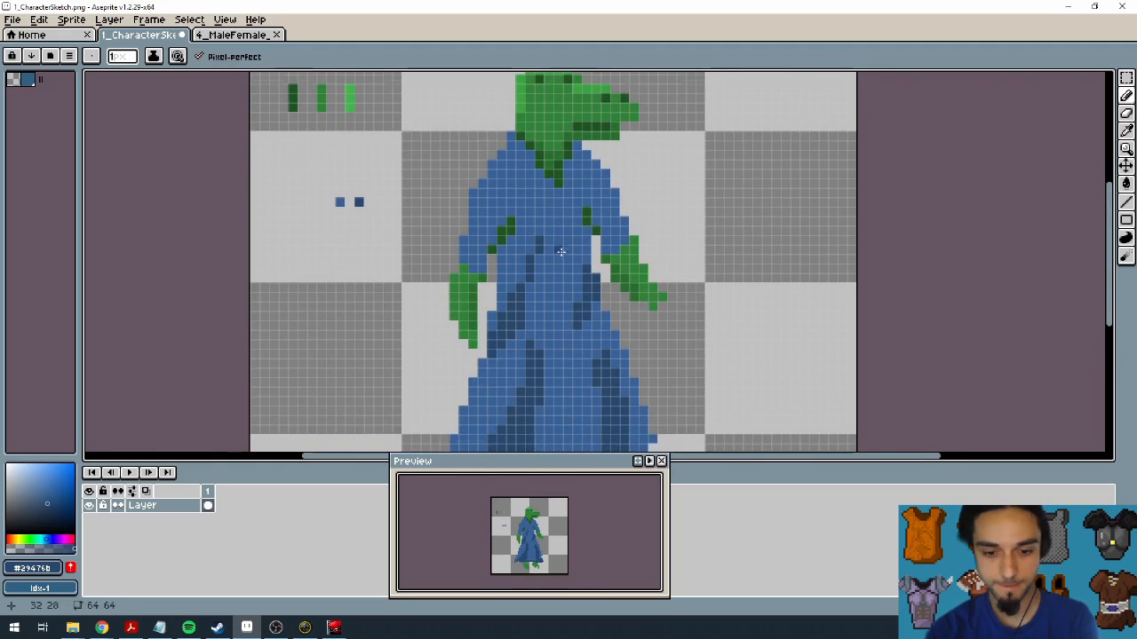
{"action": "left_click_drag", "start_coordinate": [561, 252], "coordinate": [575, 333]}
Step: Replace the green armpit creases with dark blue and shade the outer edge of the snout-side shoulder and sleeve
{"action": "mouse_move", "coordinate": [531, 254]}
{"action": "left_mouse_down"}
{"action": "mouse_move", "coordinate": [505, 300]}
{"action": "mouse_move", "coordinate": [538, 271]}
{"action": "mouse_move", "coordinate": [519, 267]}
{"action": "left_mouse_up"}
{"action": "key", "text": "ctrl+z"}
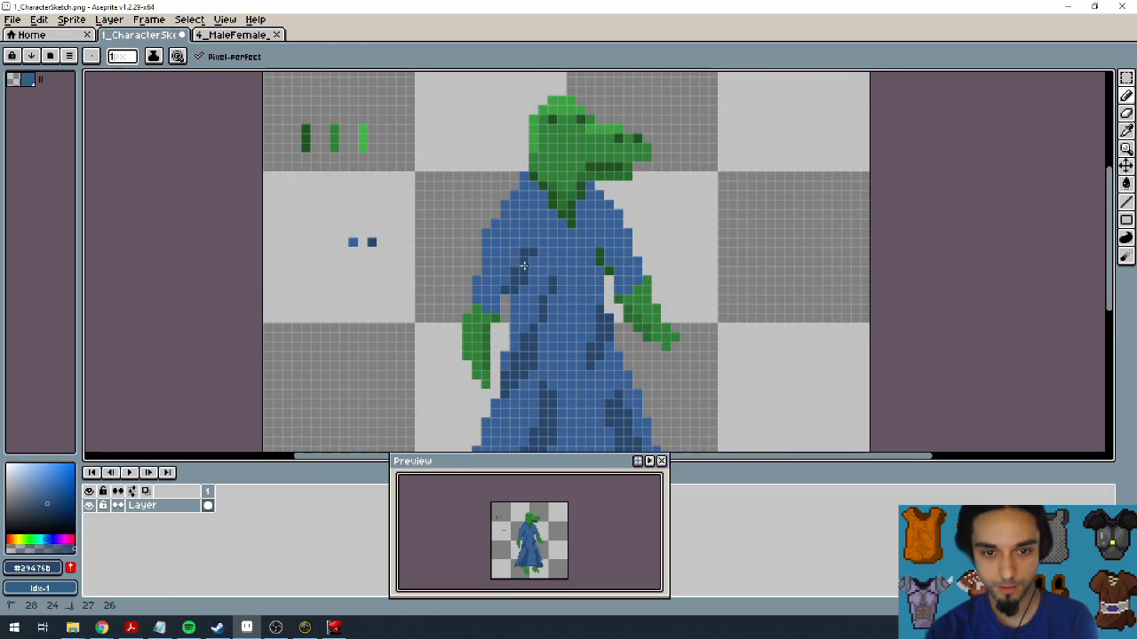
{"action": "left_click_drag", "start_coordinate": [604, 261], "coordinate": [608, 273]}
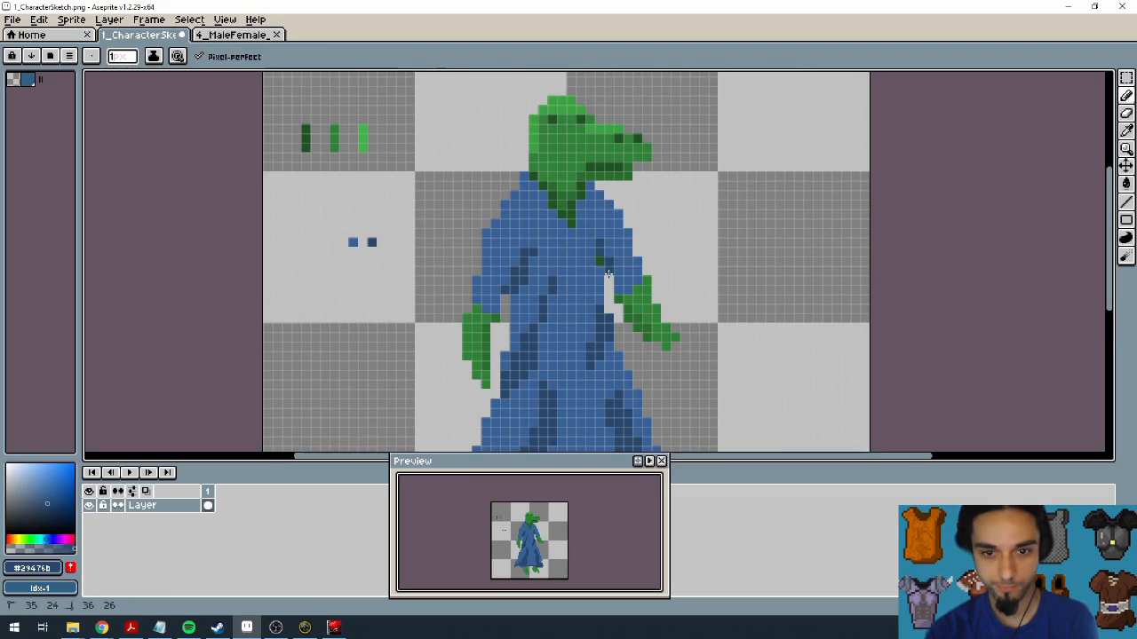
{"action": "left_click_drag", "start_coordinate": [601, 195], "coordinate": [625, 240]}
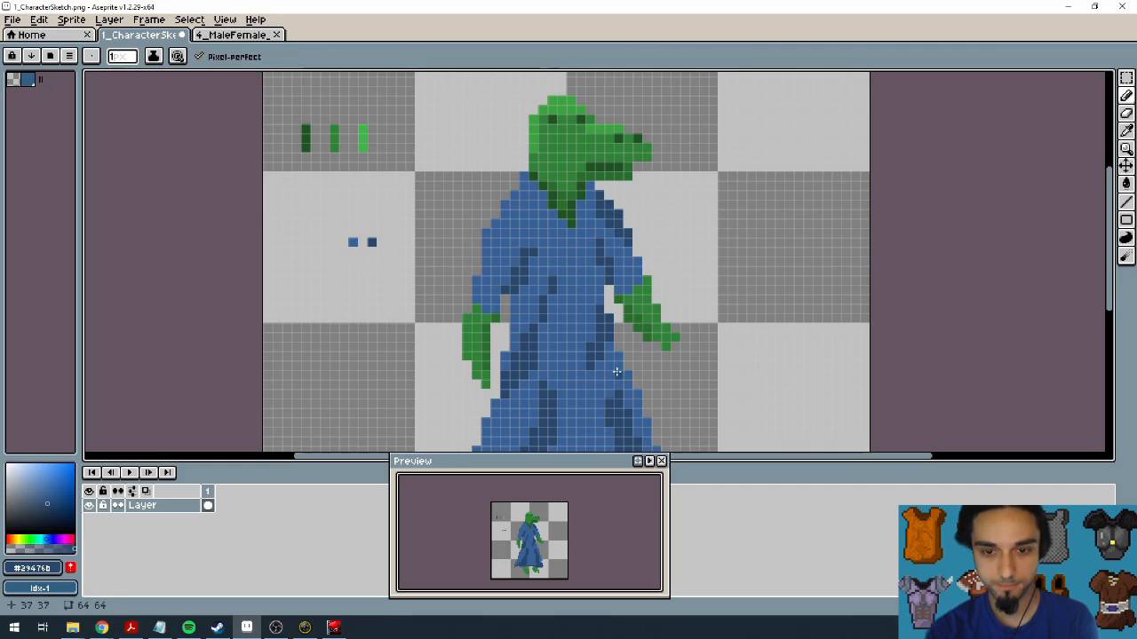
{"action": "left_click", "coordinate": [599, 256], "text": "alt"}
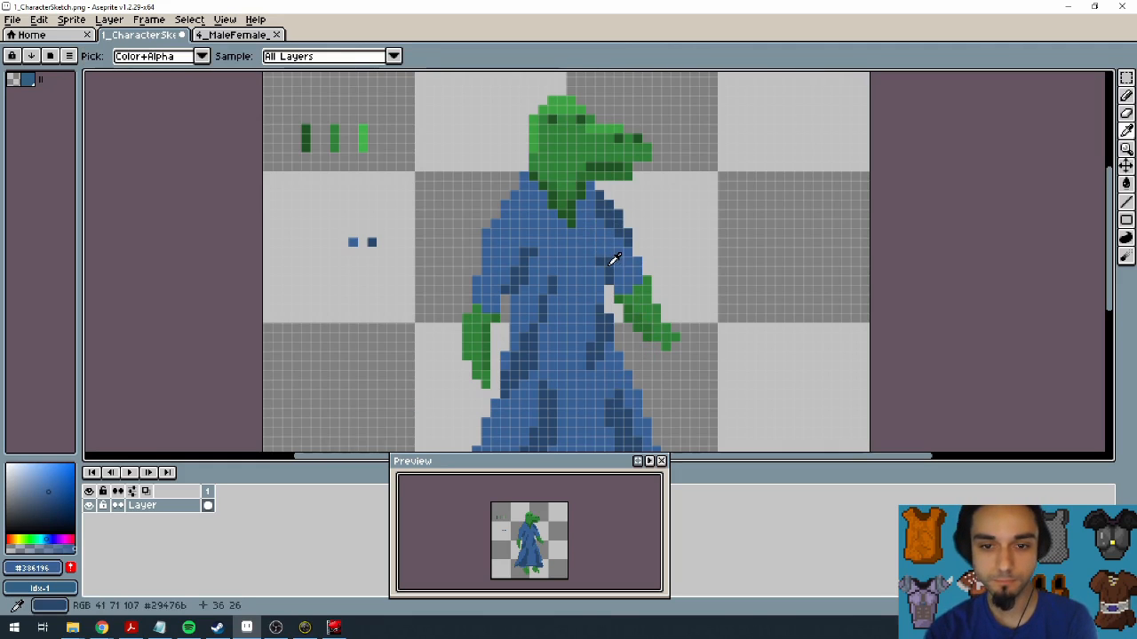
{"action": "left_click", "coordinate": [625, 301], "text": "alt"}
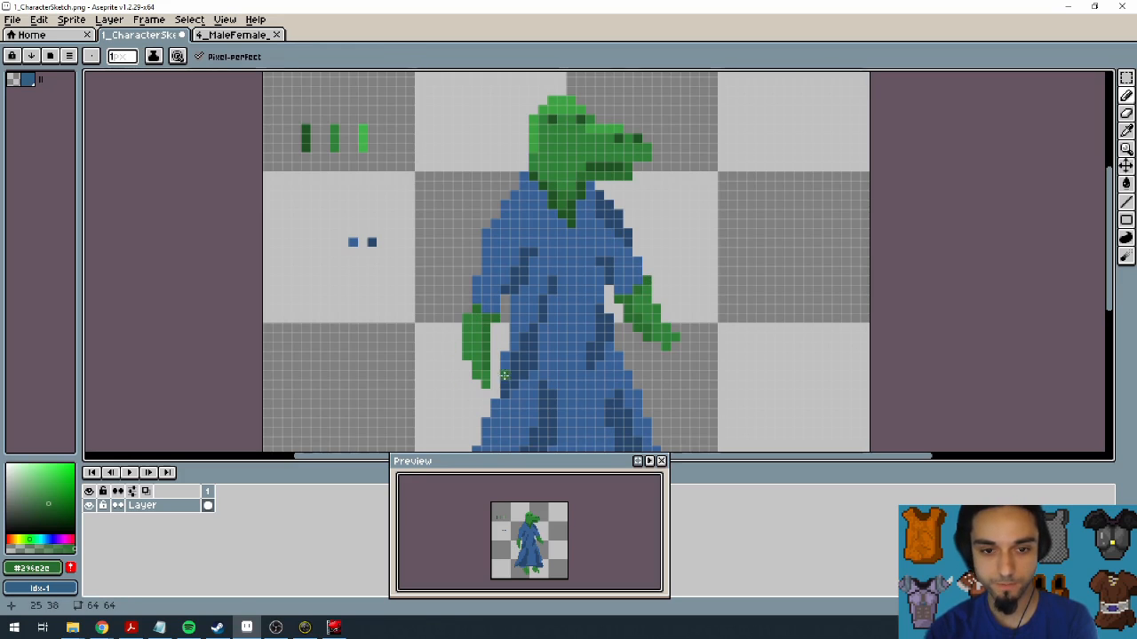
Step: Mix a lighter blue of HSV 213, 62, 76 from the robe's blue and highlight the outer edge of the back-side shoulder and sleeve
{"action": "left_click", "coordinate": [372, 241], "text": "alt"}
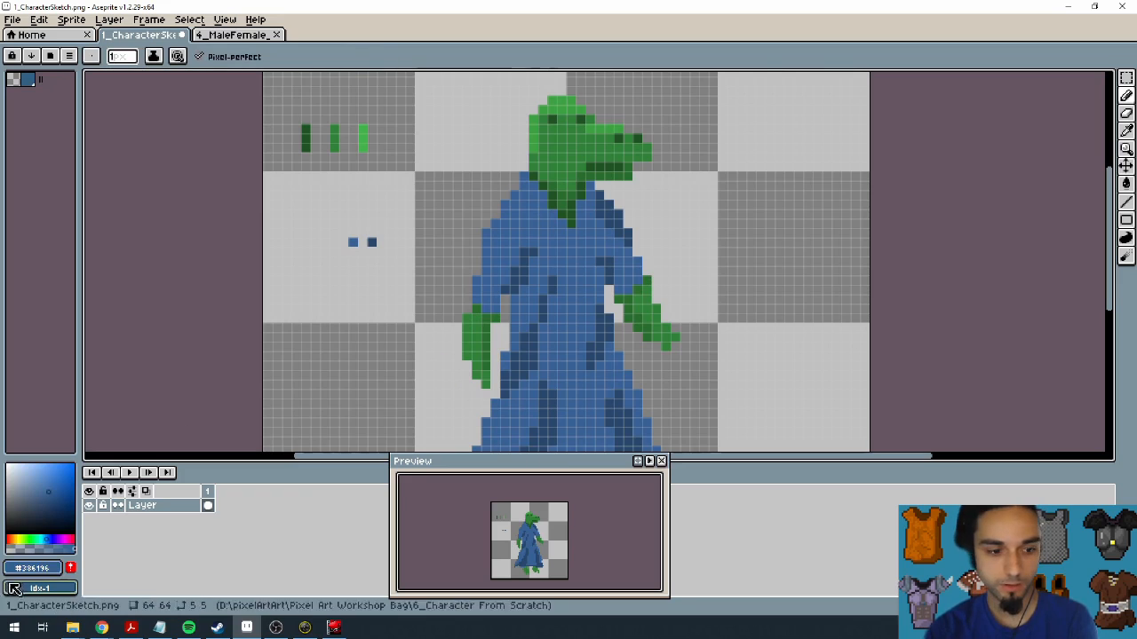
{"action": "left_click", "coordinate": [40, 567]}
{"action": "left_click", "coordinate": [41, 458]}
{"action": "left_click_drag", "start_coordinate": [200, 526], "coordinate": [234, 527]}
{"action": "mouse_move", "coordinate": [524, 178]}
{"action": "left_mouse_down"}
{"action": "mouse_move", "coordinate": [486, 233]}
{"action": "mouse_move", "coordinate": [482, 283]}
{"action": "left_mouse_up"}
{"action": "scroll", "coordinate": [539, 391], "scroll_direction": "down", "scroll_amount": 2}
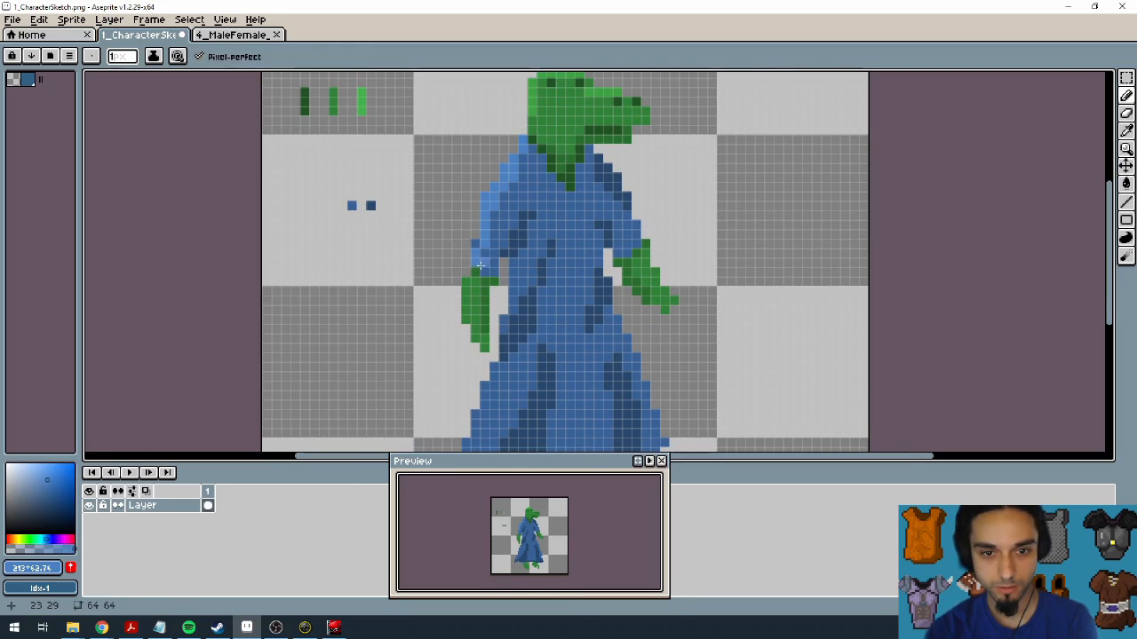
Step: Undo the light blue highlight strokes beside the back-side sleeve's crease
{"action": "scroll", "coordinate": [385, 282], "scroll_direction": "up", "scroll_amount": 2}
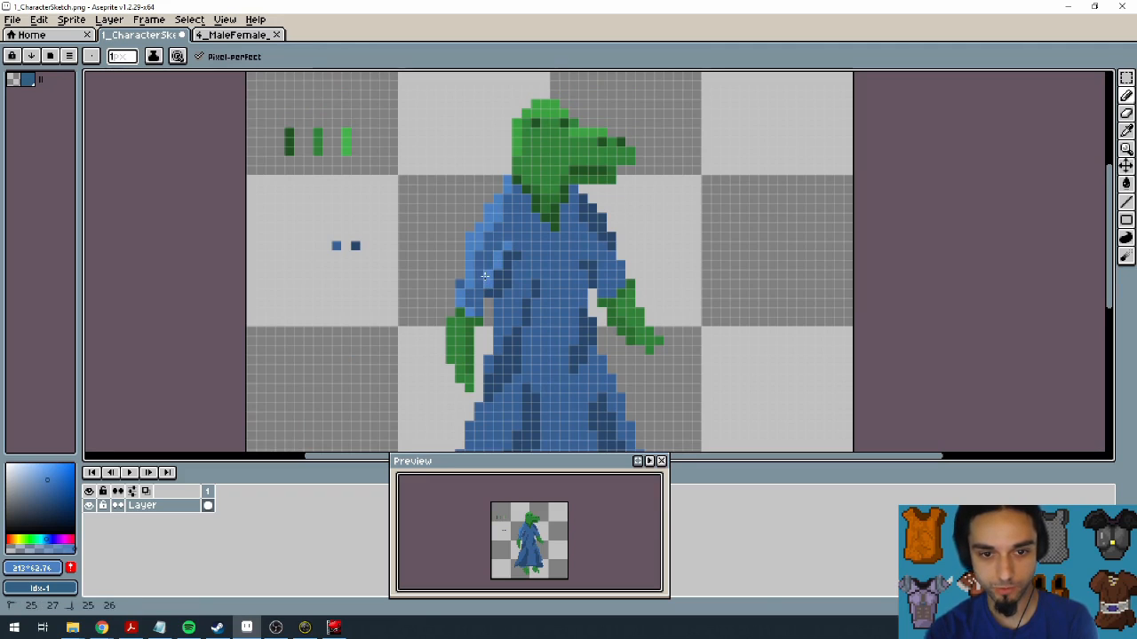
{"action": "key", "text": "ctrl+z"}
{"action": "key", "text": "ctrl+z"}
{"action": "key", "text": "ctrl+z"}
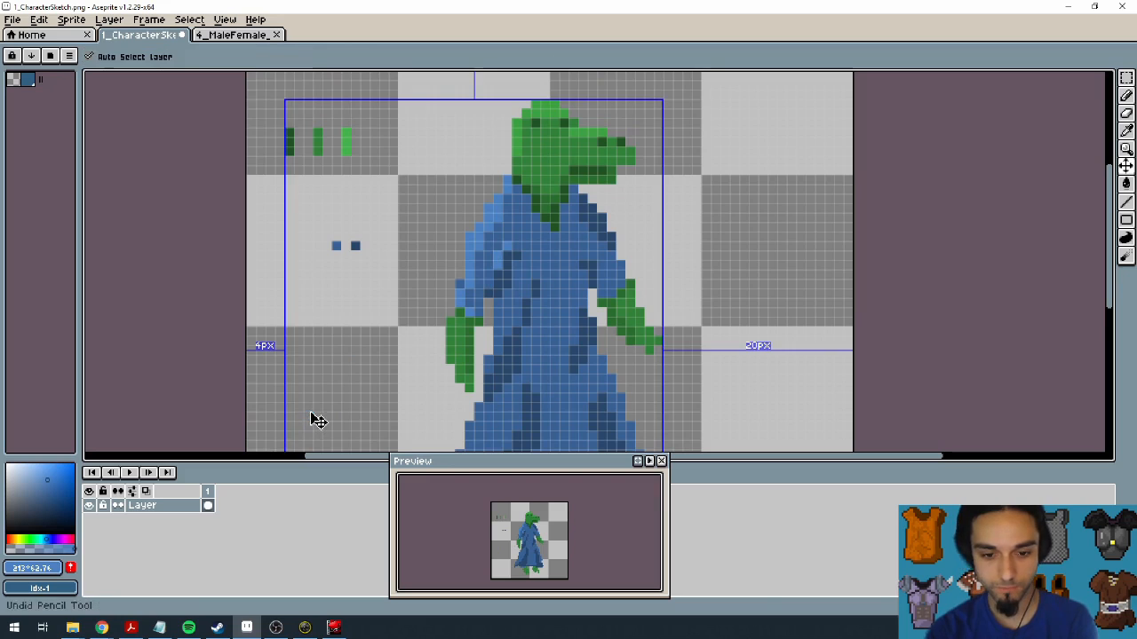
Step: Paint a light blue highlight along the waist fold beside the back-side arm, undoing stray strokes
{"action": "left_click_drag", "start_coordinate": [572, 319], "coordinate": [551, 279]}
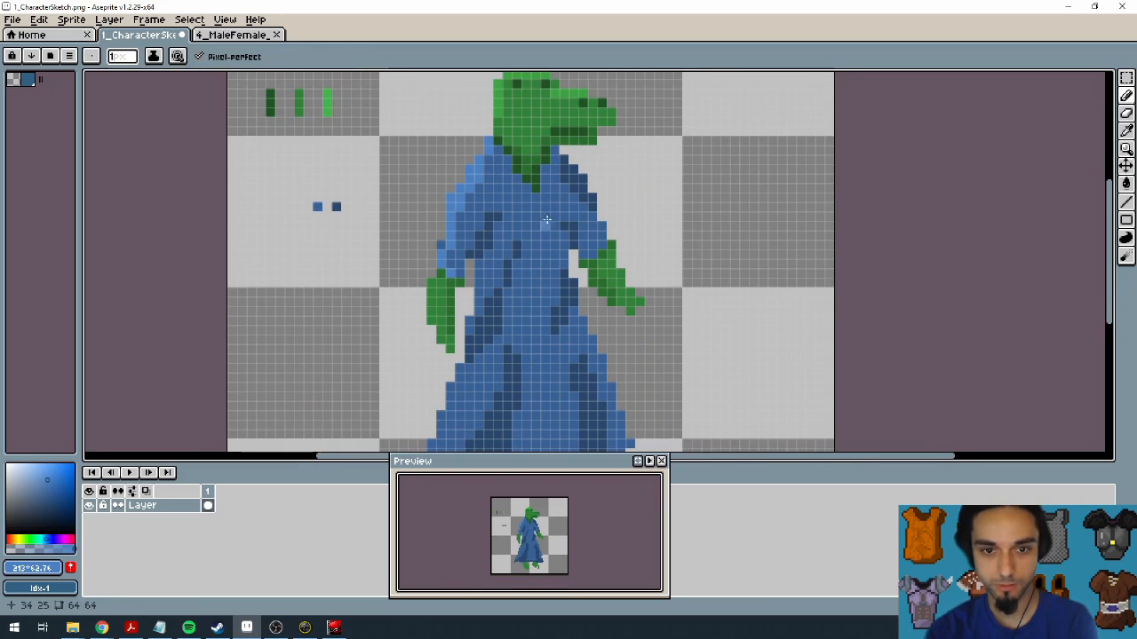
{"action": "left_click_drag", "start_coordinate": [507, 245], "coordinate": [507, 255]}
{"action": "left_click_drag", "start_coordinate": [507, 261], "coordinate": [483, 298]}
{"action": "key", "text": "ctrl+z"}
{"action": "left_click", "coordinate": [505, 265]}
{"action": "key", "text": "ctrl+z"}
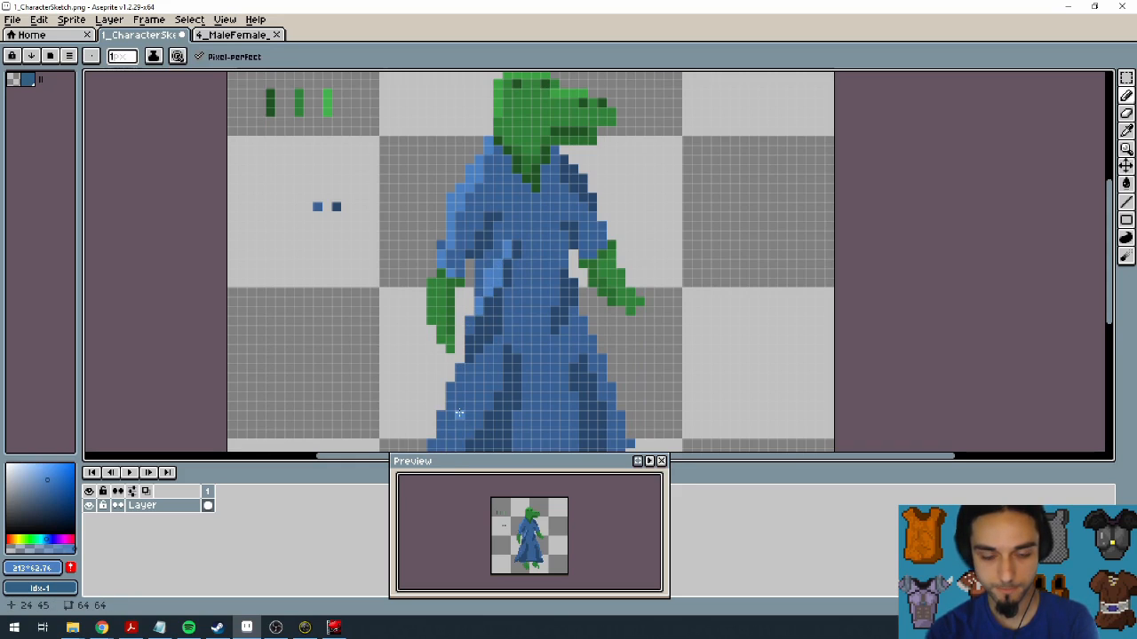
Step: Paint light blue highlights beside the lower skirt's back-side fold and along the skirt's outer edge on the same side
{"action": "scroll", "coordinate": [480, 391], "scroll_direction": "down", "scroll_amount": 3}
{"action": "left_click_drag", "start_coordinate": [509, 256], "coordinate": [468, 356]}
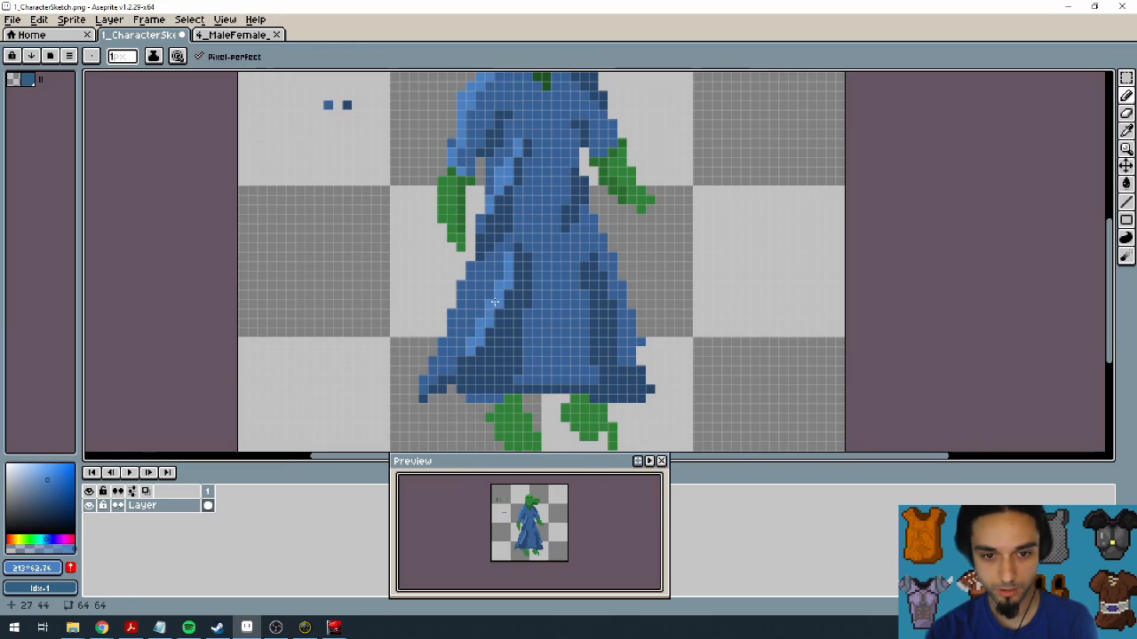
{"action": "left_click_drag", "start_coordinate": [423, 388], "coordinate": [461, 287]}
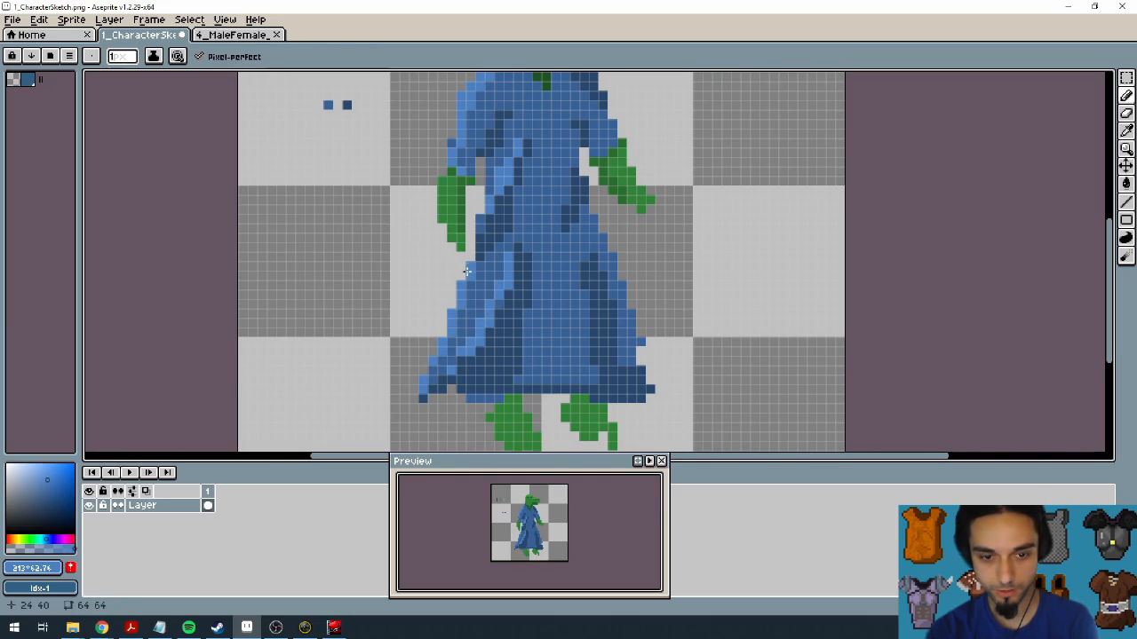
{"action": "left_click_drag", "start_coordinate": [512, 326], "coordinate": [435, 364]}
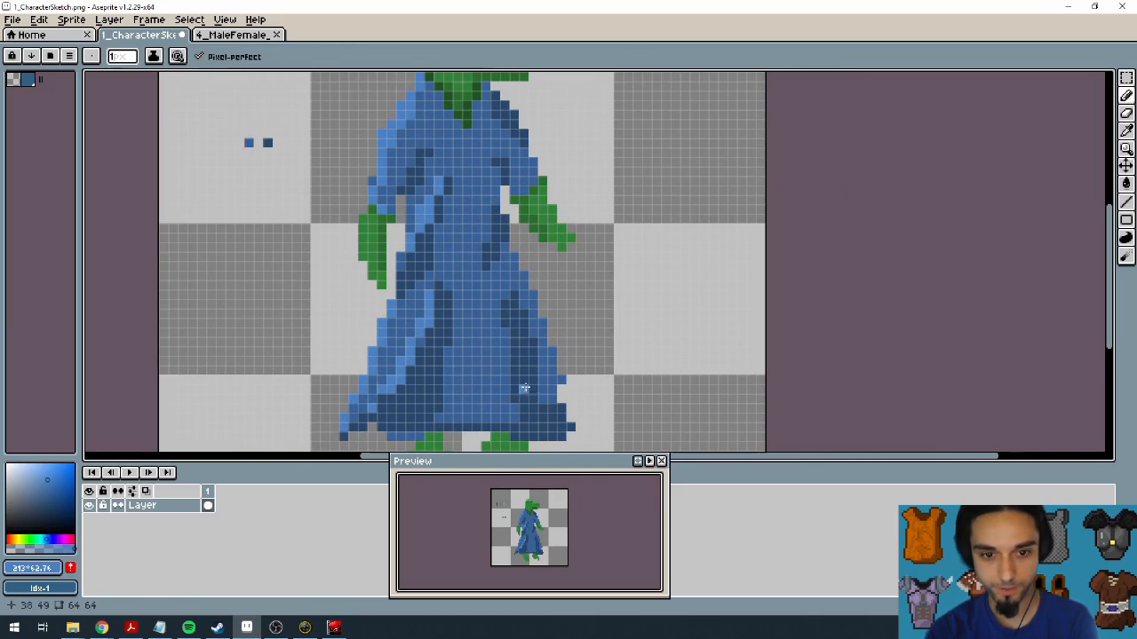
Step: Paint a light blue highlight down the edge of the lower skirt's front-side fold
{"action": "left_click_drag", "start_coordinate": [496, 304], "coordinate": [495, 323]}
{"action": "left_click", "coordinate": [504, 331]}
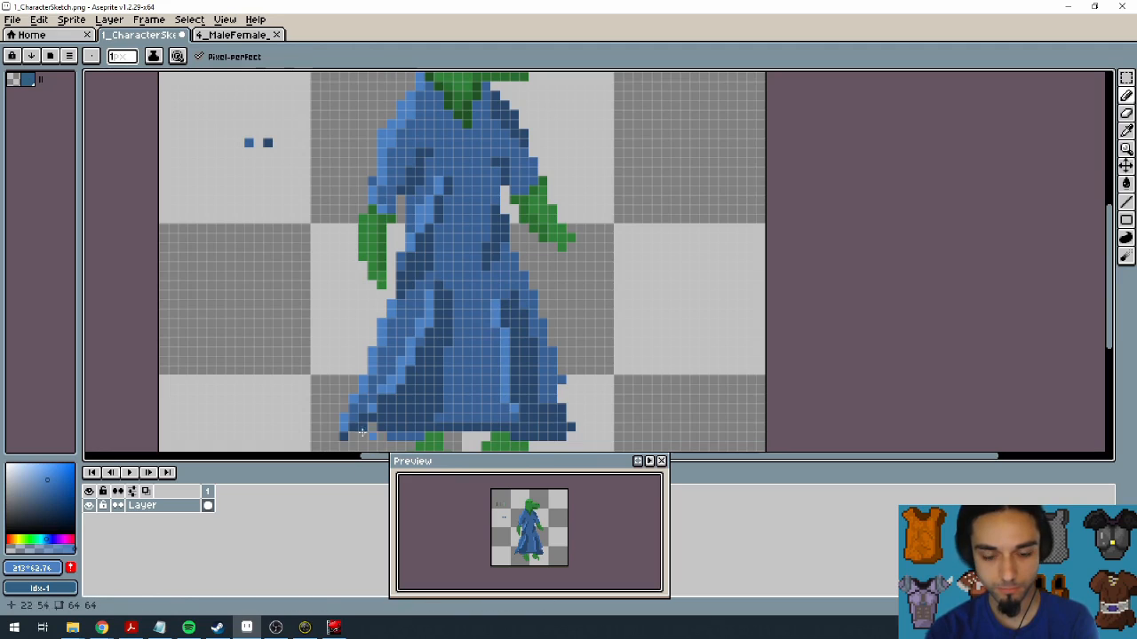
{"action": "mouse_move", "coordinate": [478, 193]}
{"action": "left_mouse_down"}
{"action": "mouse_move", "coordinate": [531, 277]}
{"action": "mouse_move", "coordinate": [582, 282]}
{"action": "left_mouse_up"}
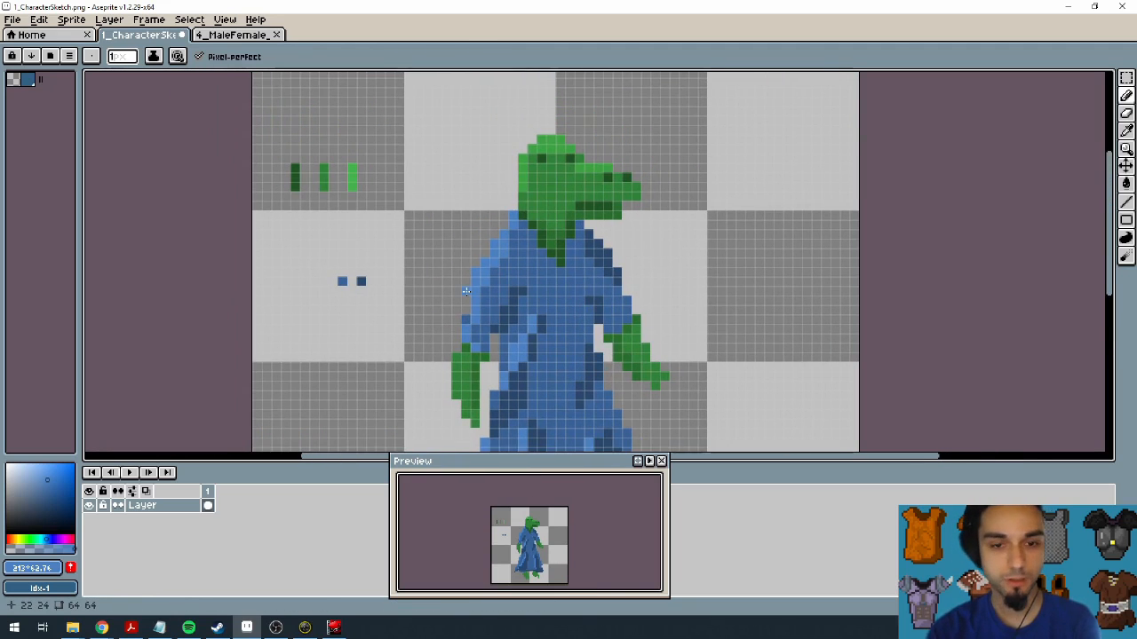
{"action": "left_click_drag", "start_coordinate": [527, 333], "coordinate": [520, 260]}
{"action": "scroll", "coordinate": [523, 201], "scroll_direction": "down", "scroll_amount": 1}
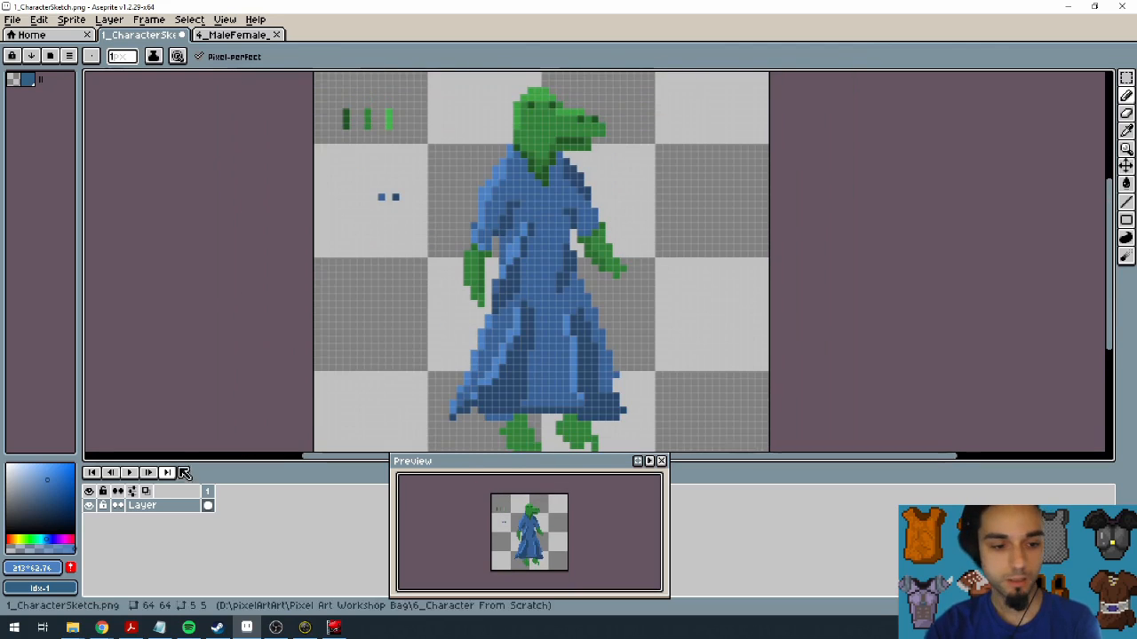
{"action": "mouse_move", "coordinate": [588, 267]}
{"action": "left_mouse_down"}
{"action": "mouse_move", "coordinate": [578, 152]}
{"action": "mouse_move", "coordinate": [570, 190]}
{"action": "left_mouse_up"}
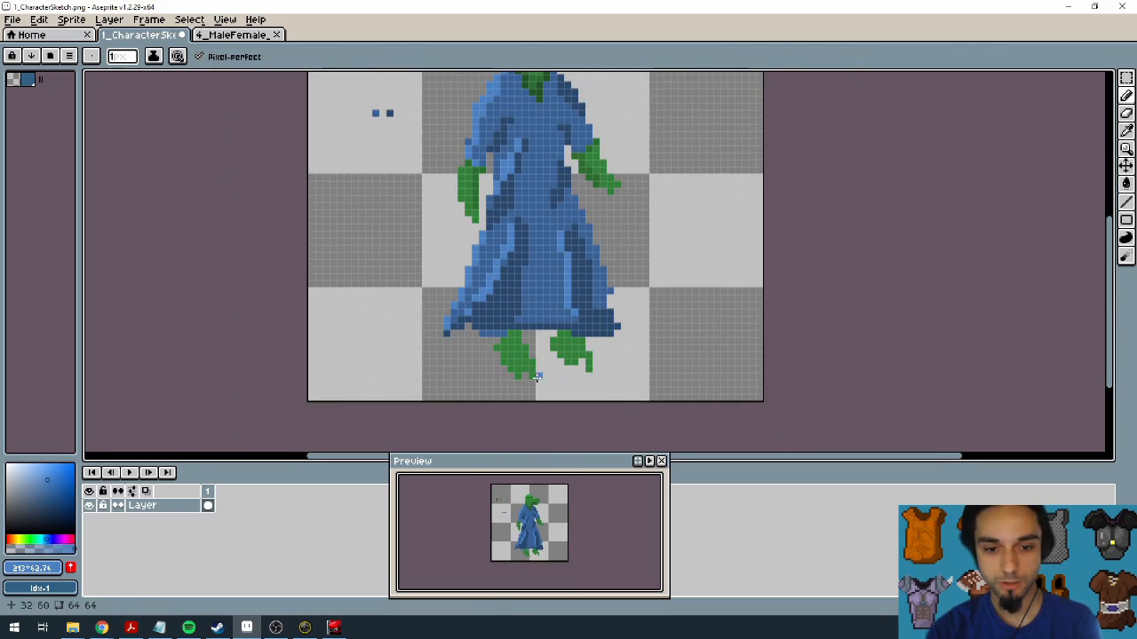
Step: Sample the dark green #1F5424 and paint claws on the toes of the back-side foot
{"action": "left_click_drag", "start_coordinate": [406, 150], "coordinate": [430, 291]}
{"action": "left_click", "coordinate": [386, 178], "text": "alt"}
{"action": "left_click_drag", "start_coordinate": [513, 334], "coordinate": [506, 291]}
{"action": "left_click", "coordinate": [358, 134], "text": "alt"}
{"action": "left_click_drag", "start_coordinate": [692, 335], "coordinate": [667, 242]}
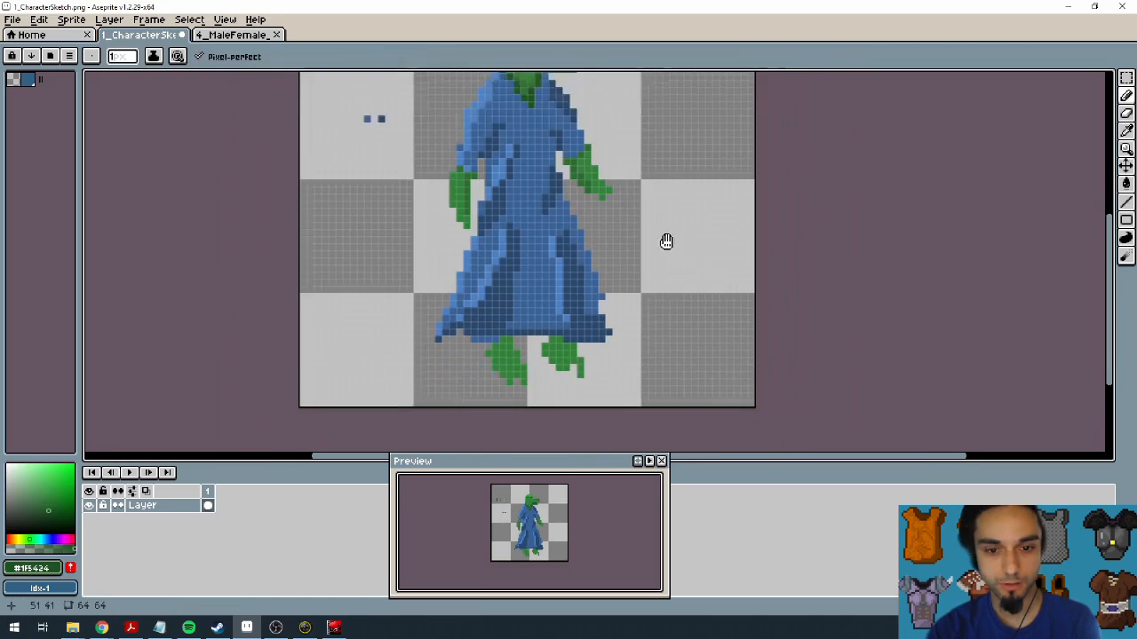
{"action": "scroll", "coordinate": [507, 364], "scroll_direction": "up", "scroll_amount": 2}
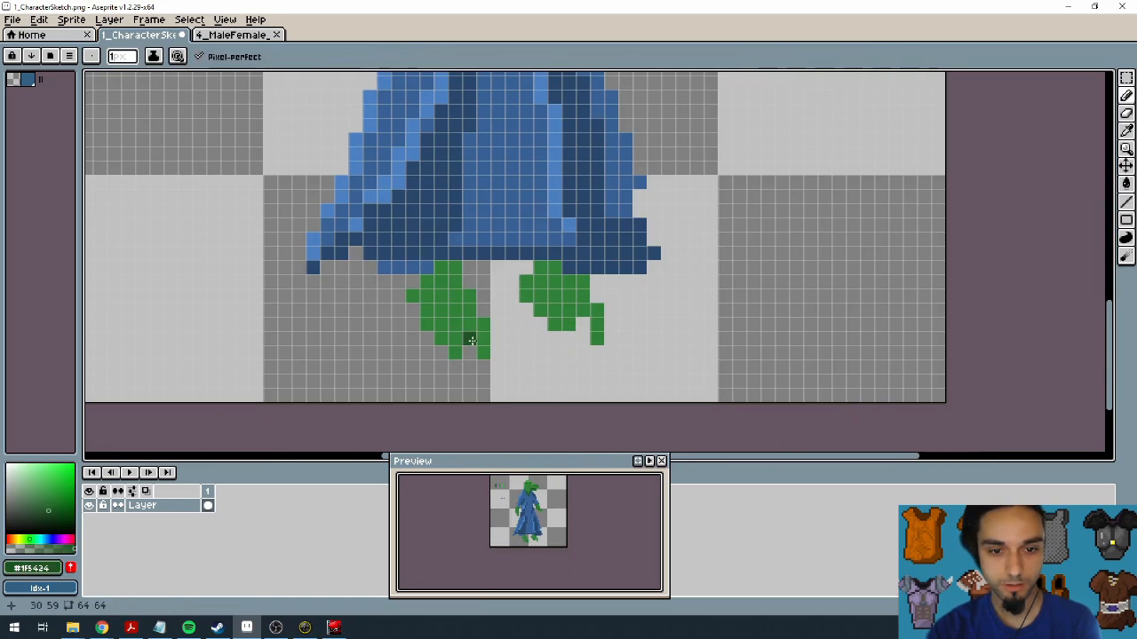
{"action": "left_click", "coordinate": [498, 338]}
{"action": "left_click", "coordinate": [496, 352]}
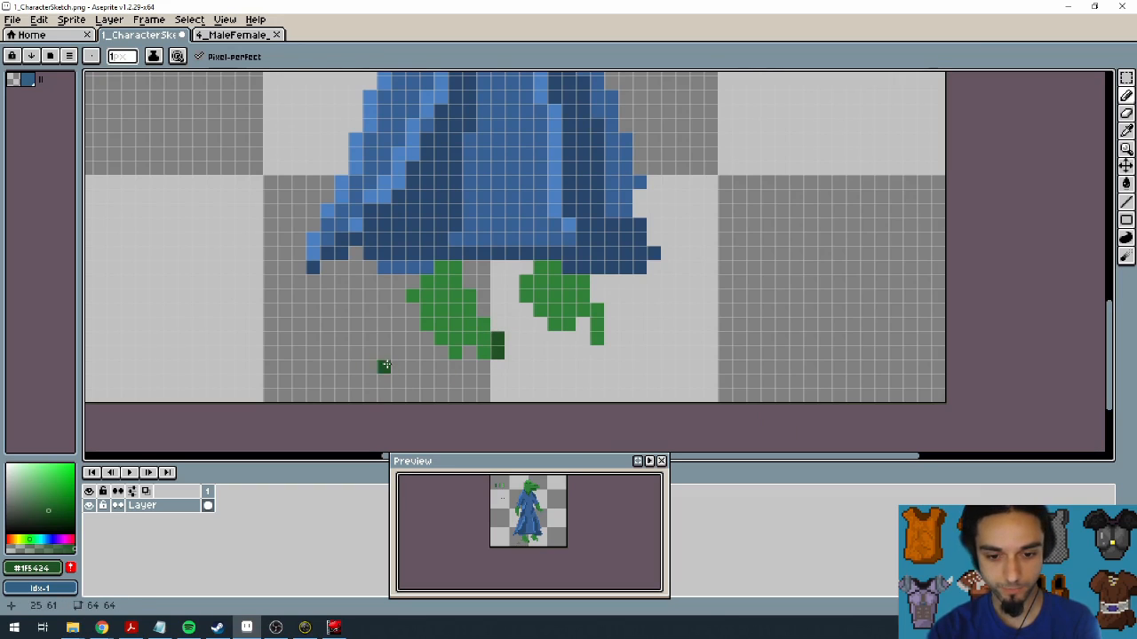
{"action": "left_click_drag", "start_coordinate": [472, 341], "coordinate": [470, 352]}
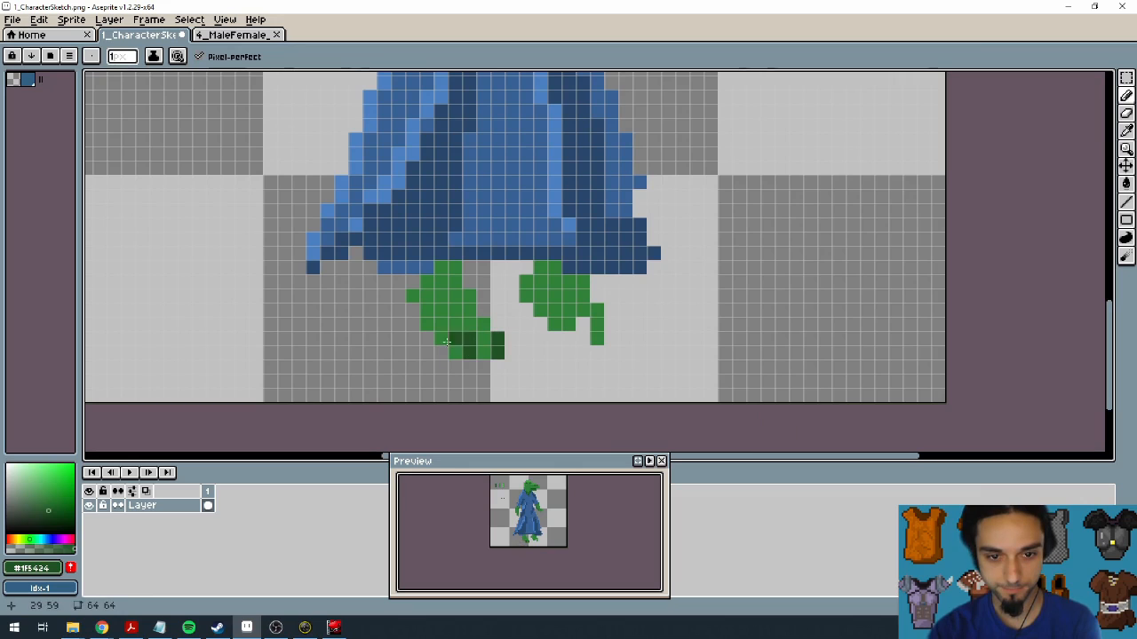
Step: Paint dark green claws on the toes of the front-side foot, undoing the extra pixel beside the outermost claw
{"action": "mouse_move", "coordinate": [597, 324]}
{"action": "left_mouse_down"}
{"action": "mouse_move", "coordinate": [597, 339]}
{"action": "mouse_move", "coordinate": [569, 338]}
{"action": "left_mouse_up"}
{"action": "left_click", "coordinate": [567, 328]}
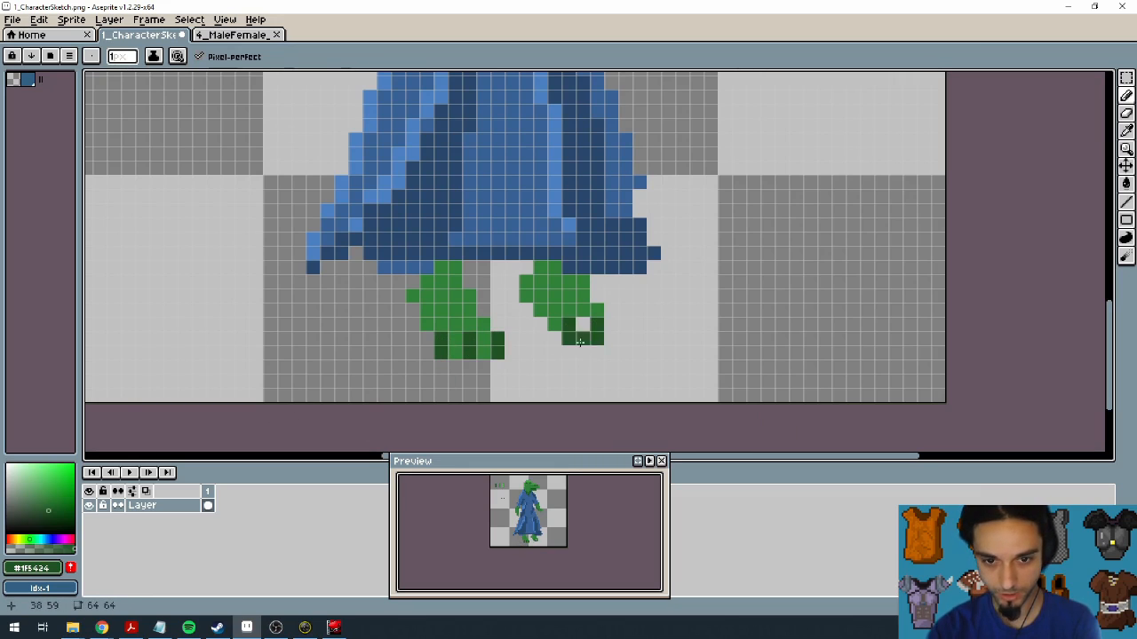
{"action": "left_click", "coordinate": [611, 309]}
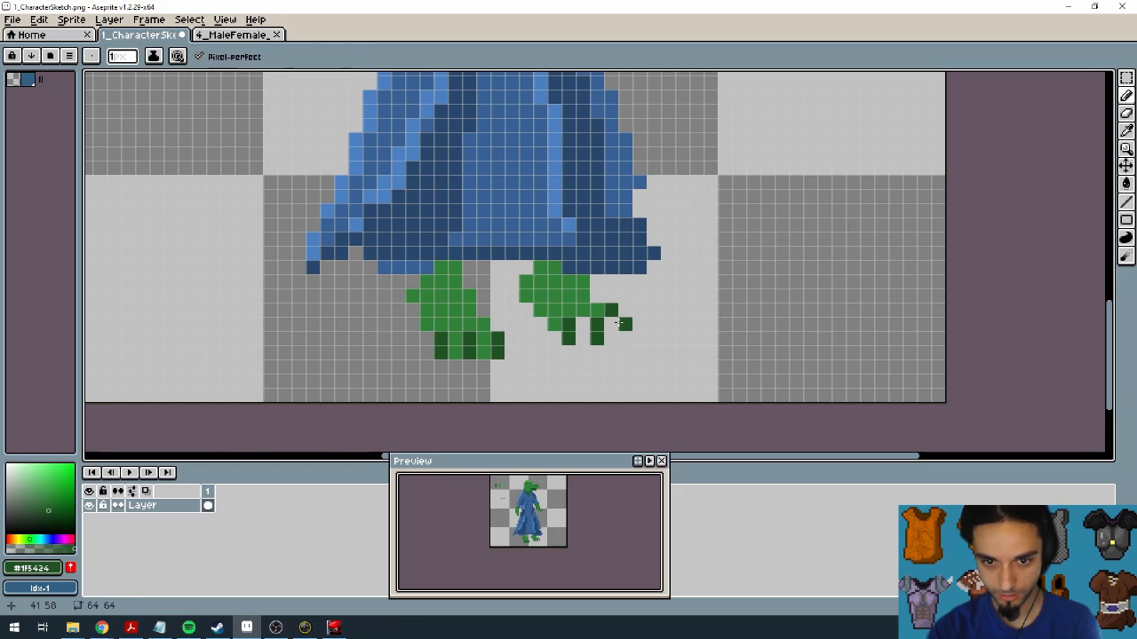
{"action": "left_click", "coordinate": [625, 310]}
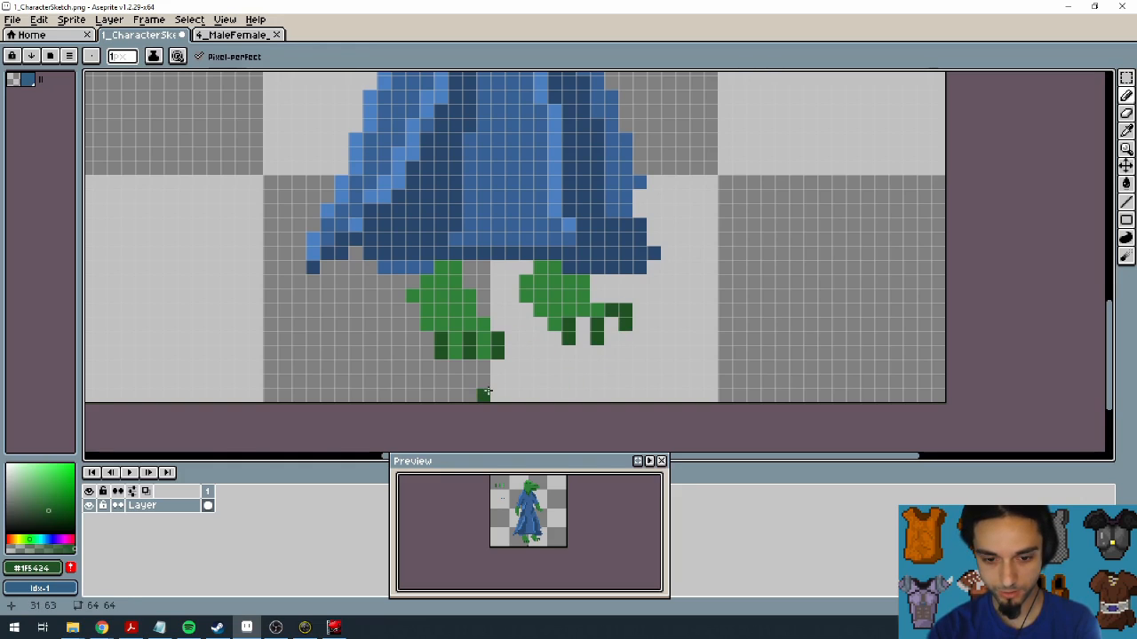
{"action": "key", "text": "ctrl+z"}
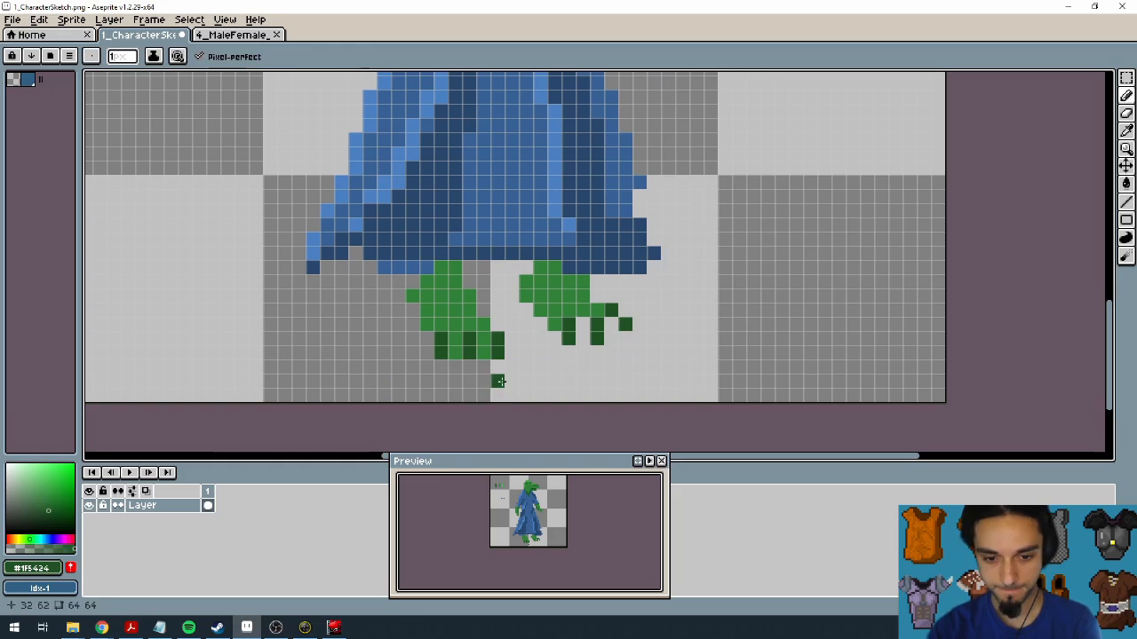
{"action": "left_click_drag", "start_coordinate": [508, 283], "coordinate": [531, 325]}
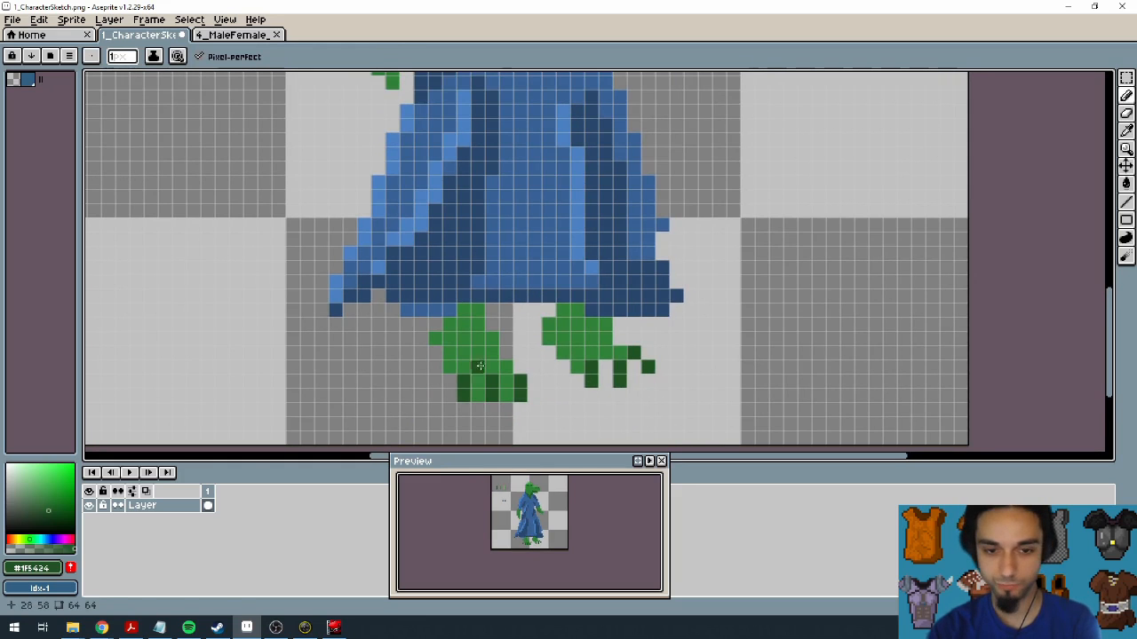
{"action": "left_click", "coordinate": [573, 320], "text": "alt"}
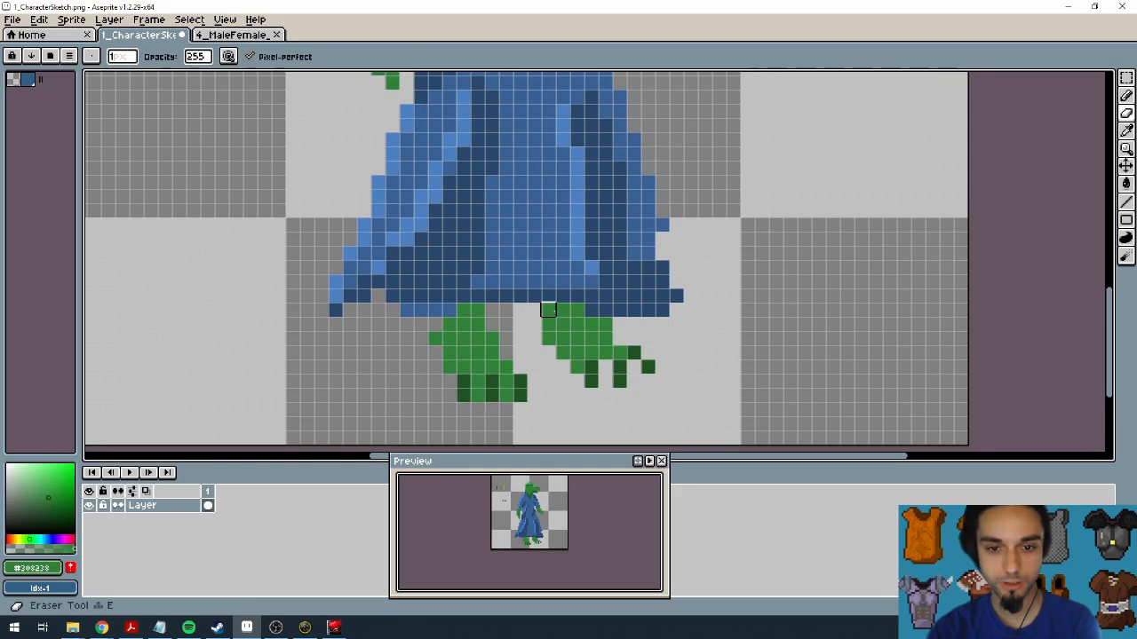
{"action": "left_click", "coordinate": [558, 290], "text": "alt"}
{"action": "left_click", "coordinate": [576, 324]}
{"action": "scroll", "coordinate": [569, 334], "scroll_direction": "down", "scroll_amount": 4}
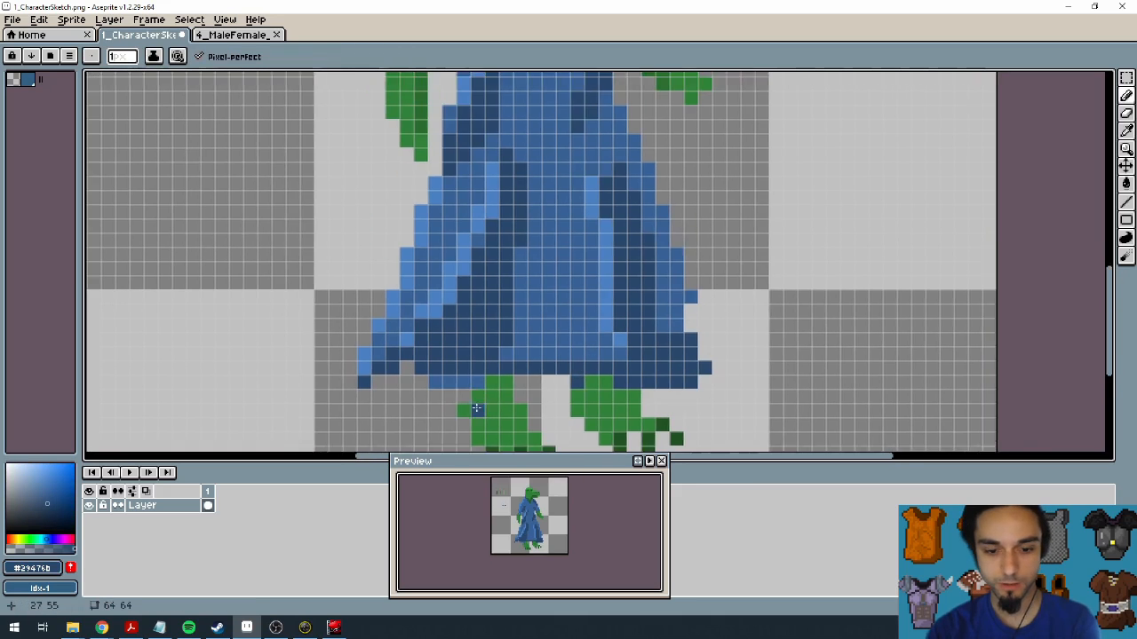
{"action": "left_click_drag", "start_coordinate": [515, 266], "coordinate": [514, 272]}
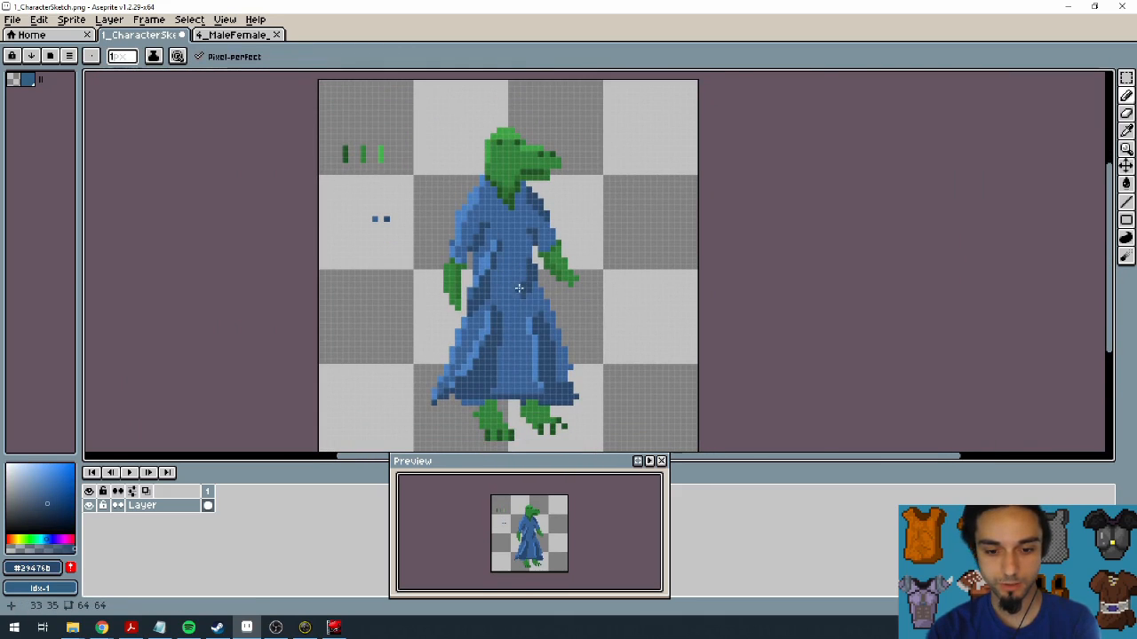
Step: Sample the light green swatch and try extending the back-side hand with light green fingers
{"action": "scroll", "coordinate": [496, 435], "scroll_direction": "up", "scroll_amount": 2}
{"action": "left_click", "coordinate": [533, 400], "text": "alt"}
{"action": "mouse_move", "coordinate": [457, 299]}
{"action": "left_mouse_down"}
{"action": "mouse_move", "coordinate": [456, 208]}
{"action": "mouse_move", "coordinate": [475, 403]}
{"action": "left_mouse_up"}
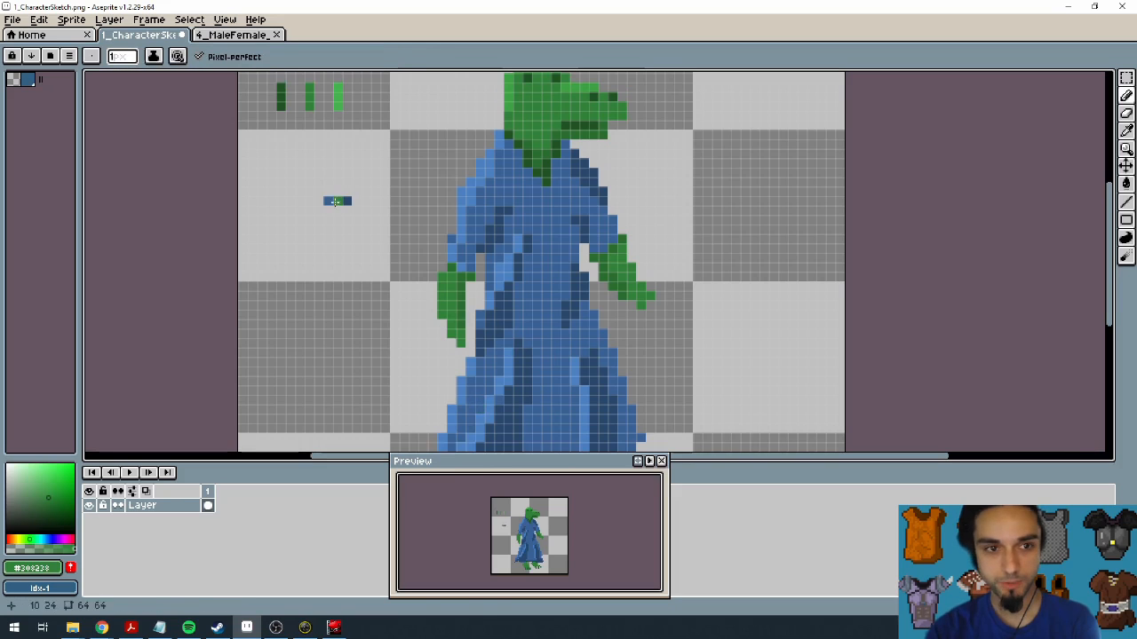
{"action": "key", "text": "alt"}
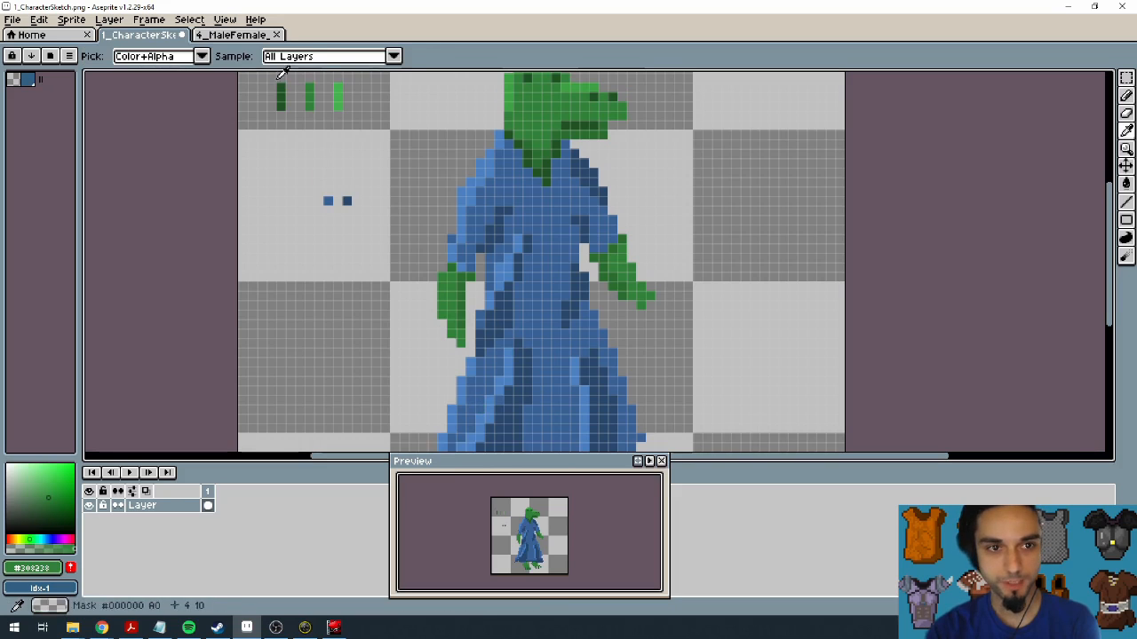
{"action": "left_click", "coordinate": [337, 96], "text": "alt"}
{"action": "left_click", "coordinate": [443, 334]}
{"action": "mouse_move", "coordinate": [445, 335]}
{"action": "left_mouse_down"}
{"action": "mouse_move", "coordinate": [464, 336]}
{"action": "mouse_move", "coordinate": [452, 361]}
{"action": "left_mouse_up"}
{"action": "left_click", "coordinate": [462, 334]}
{"action": "key", "text": "ctrl"}
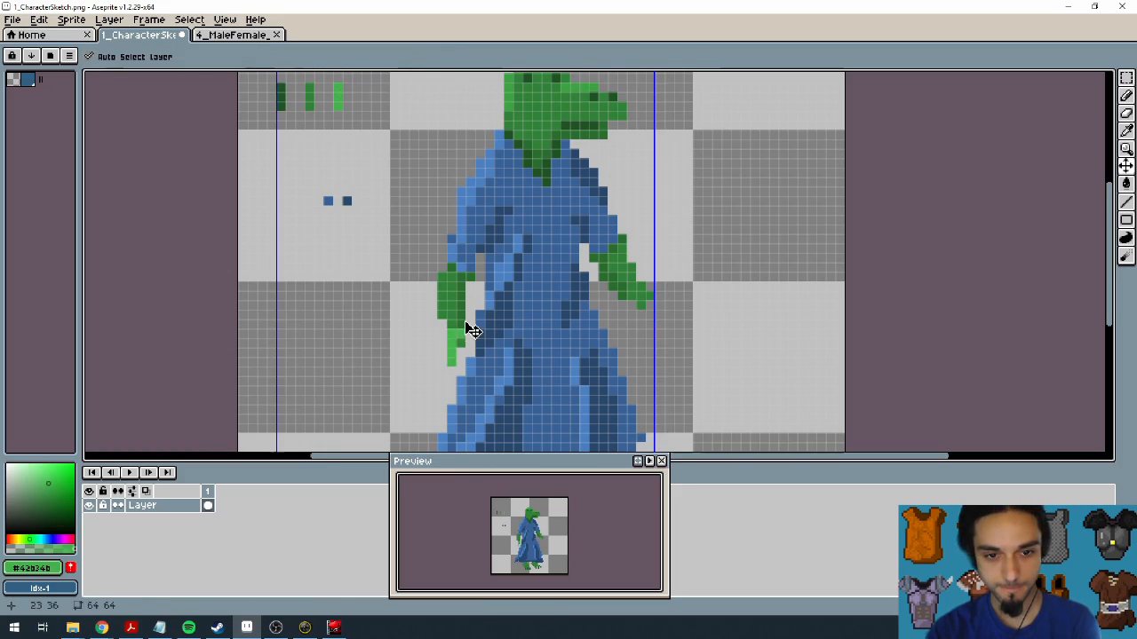
Step: Undo the light green finger strokes on the back-side hand
{"action": "key", "text": "ctrl+z"}
{"action": "key", "text": "ctrl+z"}
{"action": "mouse_move", "coordinate": [464, 322]}
{"action": "left_mouse_down"}
{"action": "mouse_move", "coordinate": [472, 342]}
{"action": "mouse_move", "coordinate": [442, 325]}
{"action": "mouse_move", "coordinate": [433, 334]}
{"action": "left_mouse_up"}
{"action": "key", "text": "ctrl+z"}
{"action": "key", "text": "ctrl+z"}
{"action": "key", "text": "ctrl+z"}
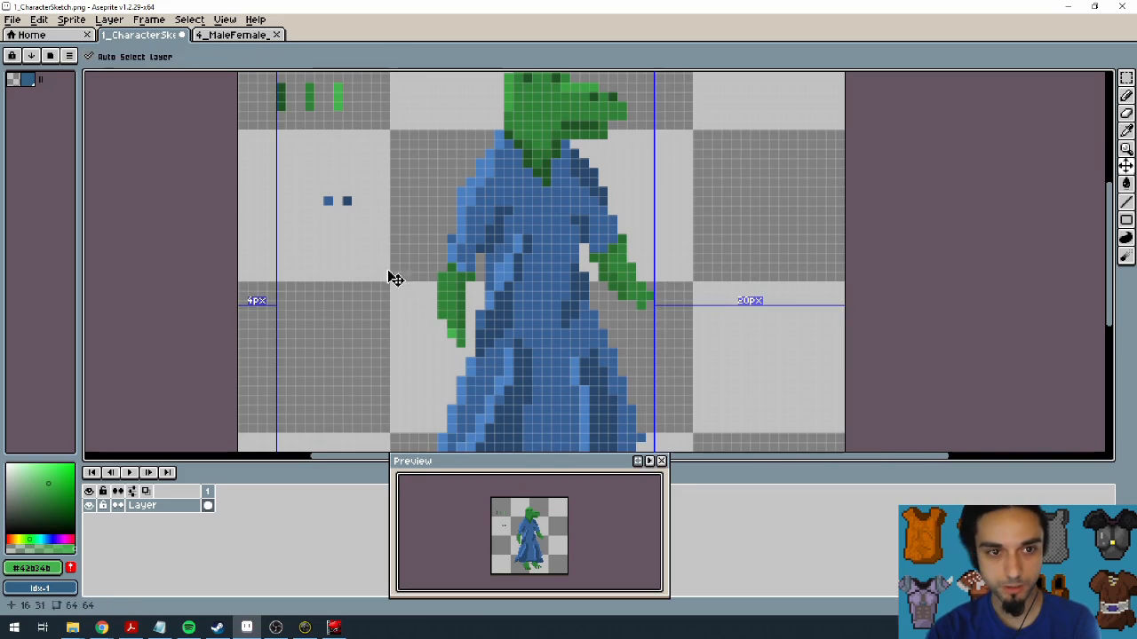
Step: Try long dark green fingers on the back-side hand using #1F5424, and undo them
{"action": "left_click", "coordinate": [471, 330], "text": "alt"}
{"action": "left_click", "coordinate": [461, 325]}
{"action": "mouse_move", "coordinate": [471, 334]}
{"action": "left_mouse_down"}
{"action": "mouse_move", "coordinate": [480, 344]}
{"action": "mouse_move", "coordinate": [451, 361]}
{"action": "left_mouse_up"}
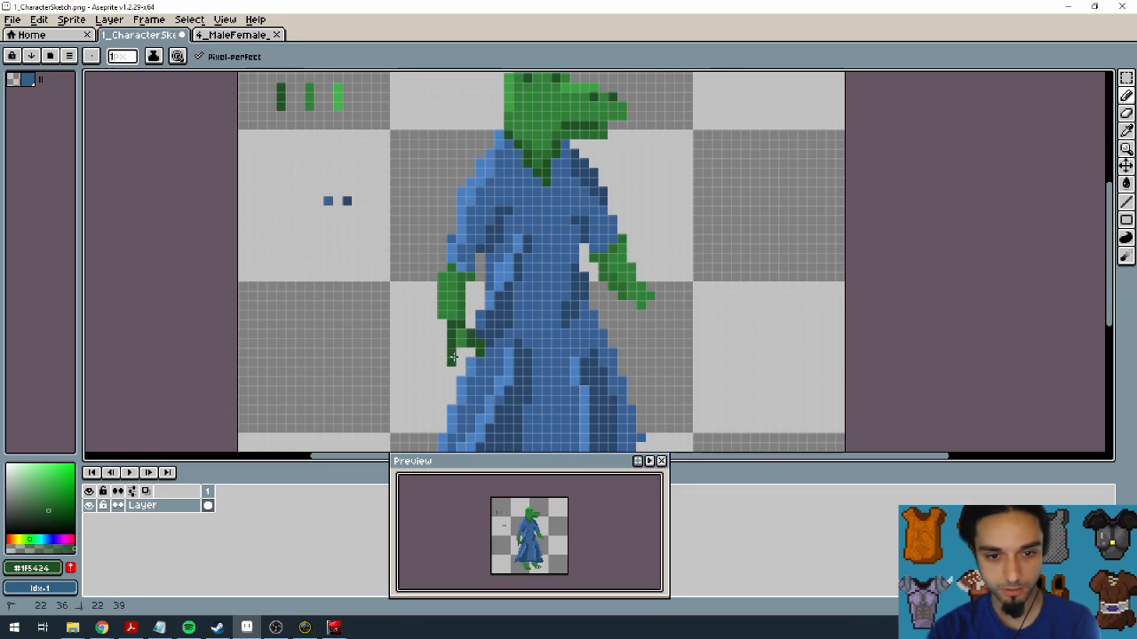
{"action": "left_click_drag", "start_coordinate": [442, 316], "coordinate": [433, 344]}
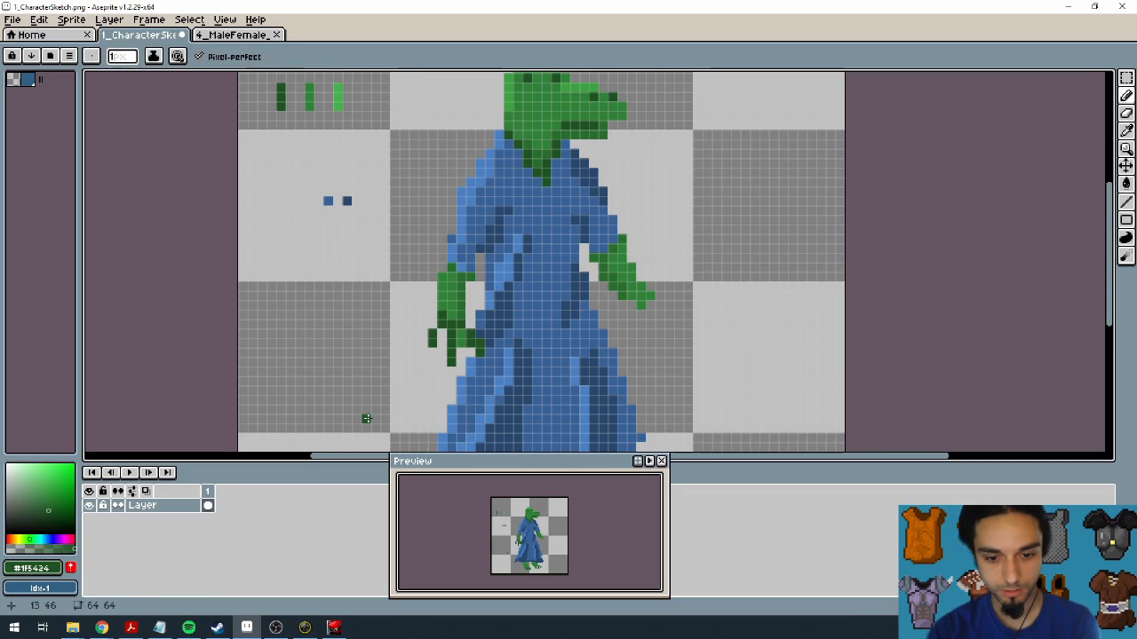
{"action": "key", "text": "ctrl+z"}
{"action": "key", "text": "ctrl+z"}
{"action": "key", "text": "ctrl+z"}
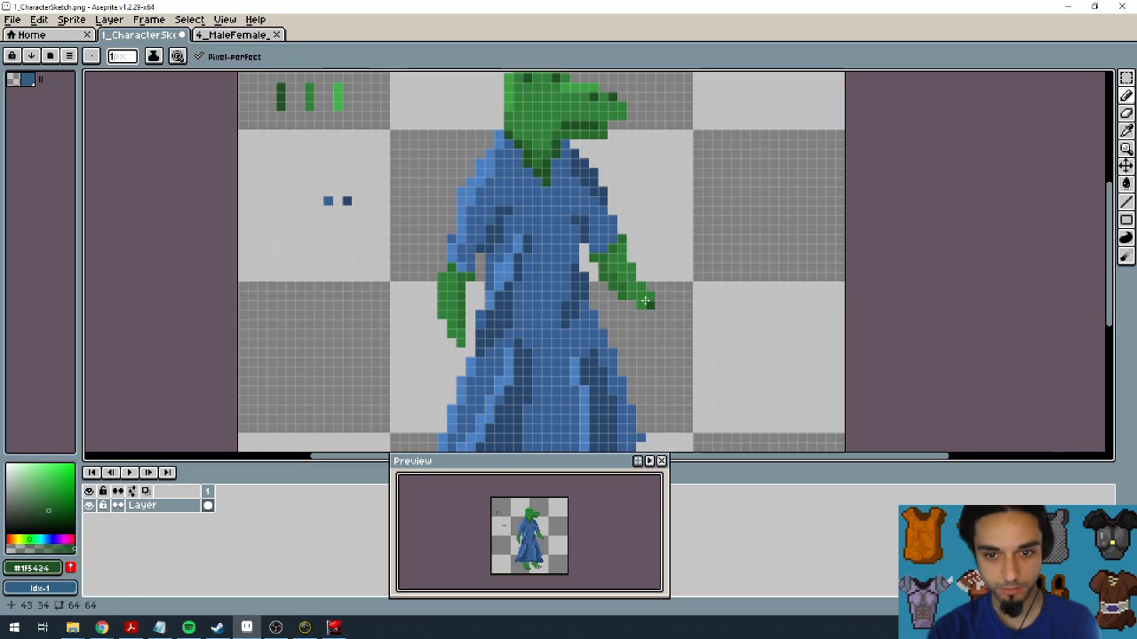
Step: Paint dark green claws on the front-side hand's fingertips and at the outer and lower edges of the back-side hand
{"action": "mouse_move", "coordinate": [639, 279]}
{"action": "left_mouse_down"}
{"action": "mouse_move", "coordinate": [660, 296]}
{"action": "mouse_move", "coordinate": [646, 306]}
{"action": "left_mouse_up"}
{"action": "key", "text": "ctrl+z"}
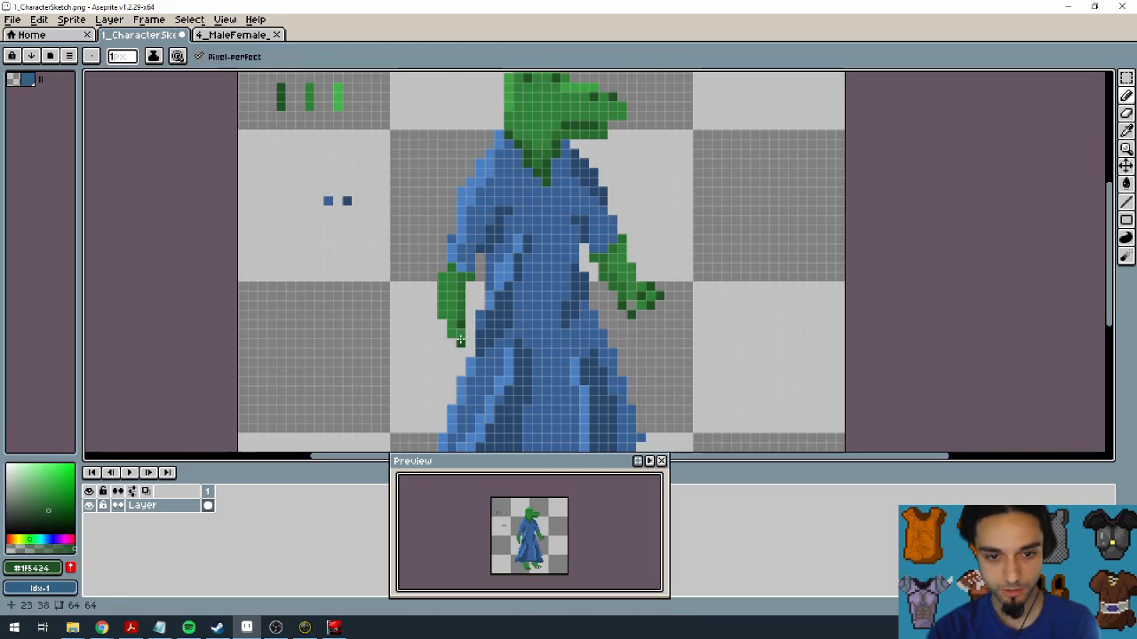
{"action": "mouse_move", "coordinate": [441, 323]}
{"action": "left_mouse_down"}
{"action": "mouse_move", "coordinate": [438, 354]}
{"action": "mouse_move", "coordinate": [433, 321]}
{"action": "left_mouse_up"}
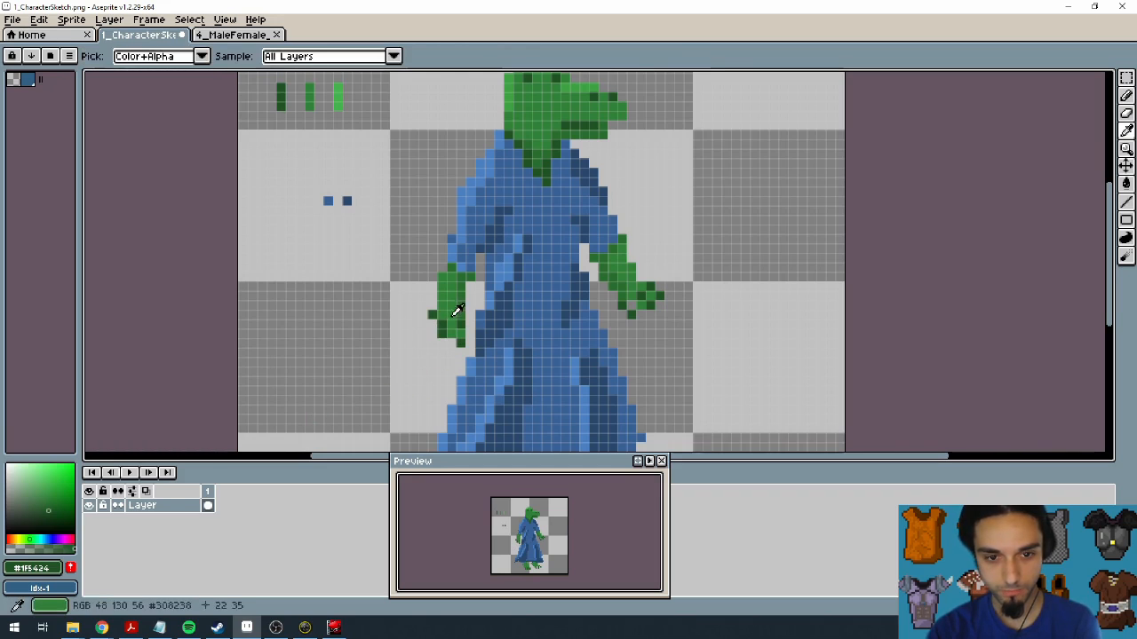
{"action": "left_click", "coordinate": [461, 345], "text": "alt"}
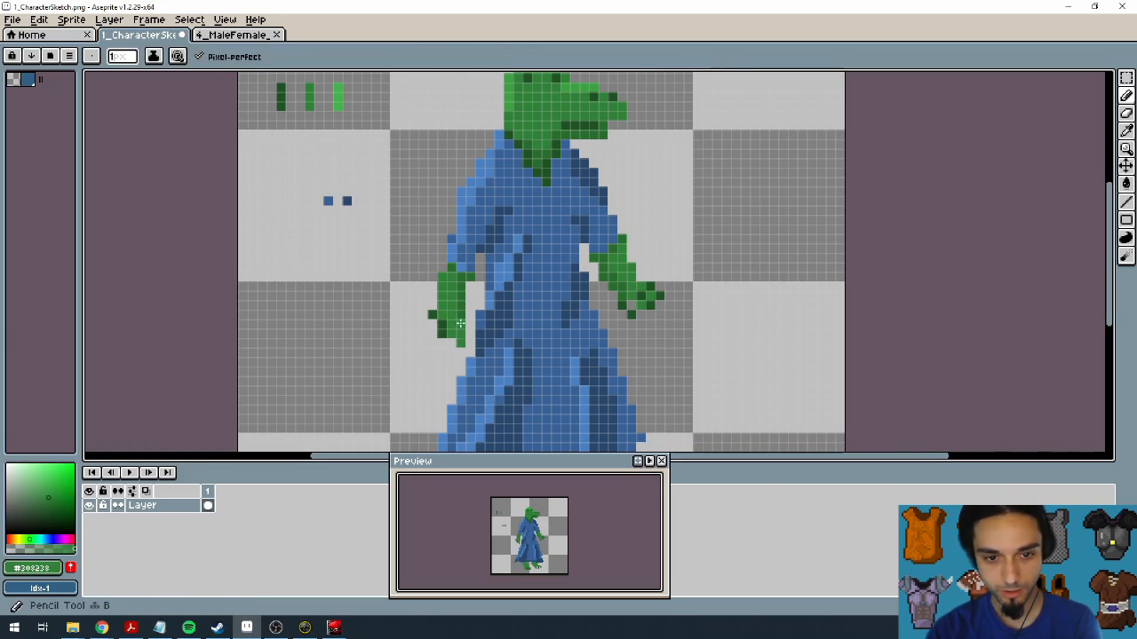
{"action": "key", "text": "ctrl+z"}
{"action": "left_click", "coordinate": [442, 327], "text": "alt"}
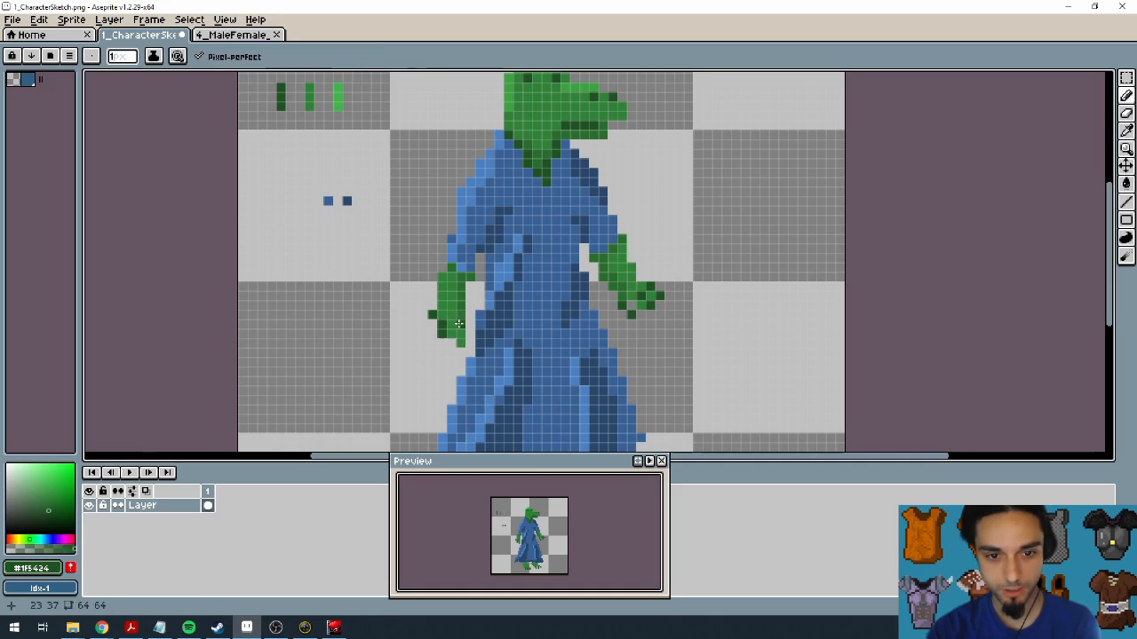
{"action": "scroll", "coordinate": [494, 286], "scroll_direction": "up", "scroll_amount": 1}
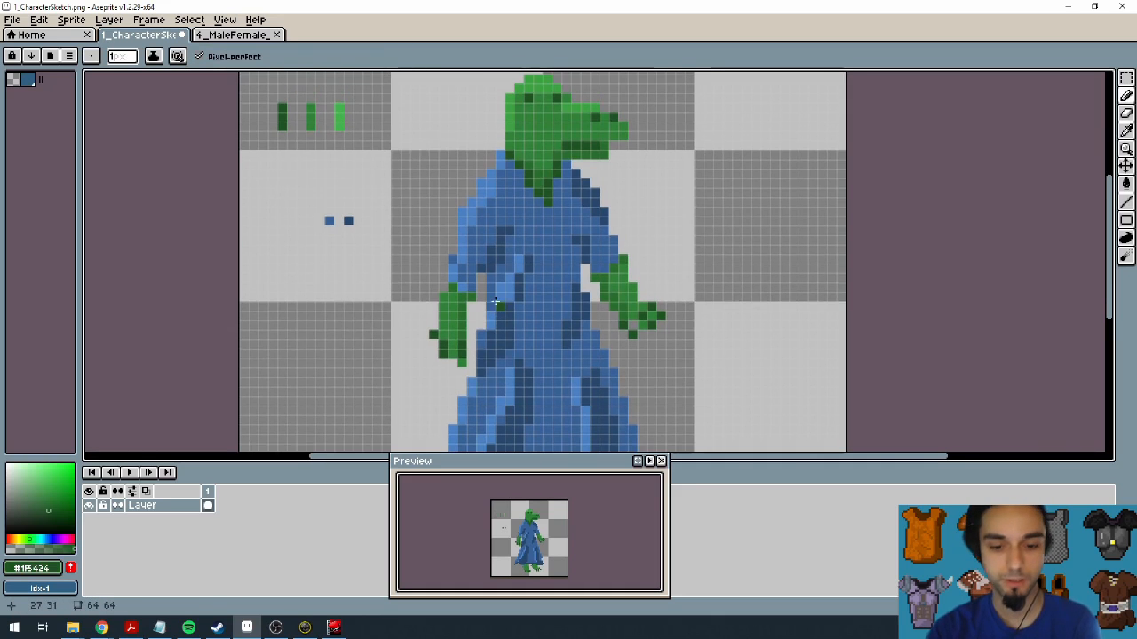
Step: Erase the back-side hand's protruding fingertip pixel and add dark green claw pixels along its bottom and both sides
{"action": "key", "text": "e"}
{"action": "left_click", "coordinate": [462, 363]}
{"action": "key", "text": "b"}
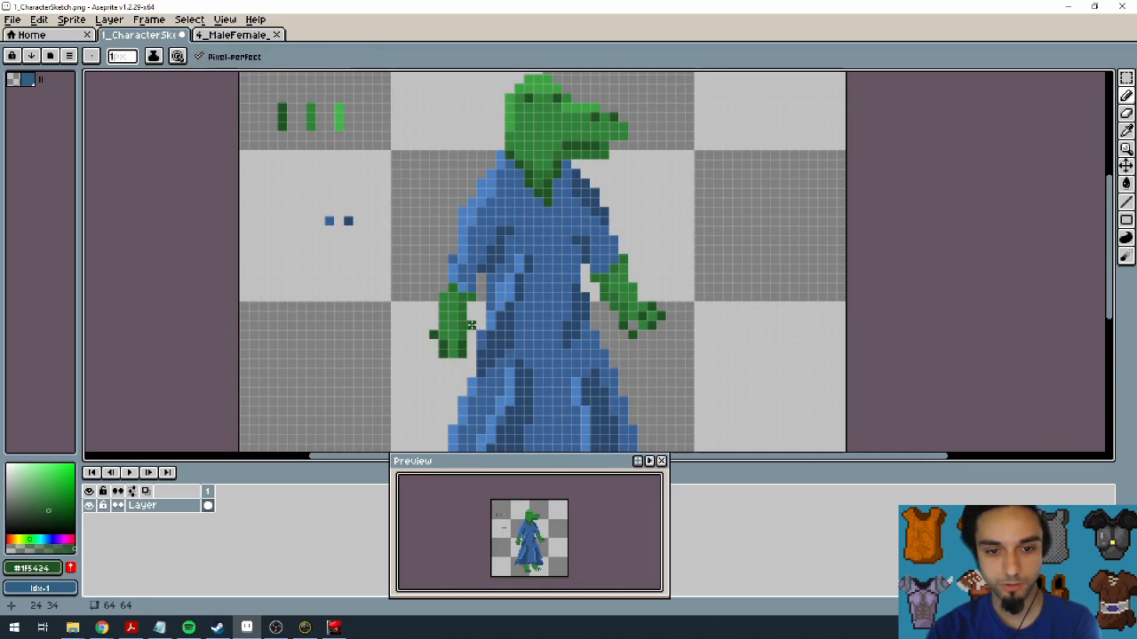
{"action": "key", "text": "e"}
{"action": "key", "text": "b"}
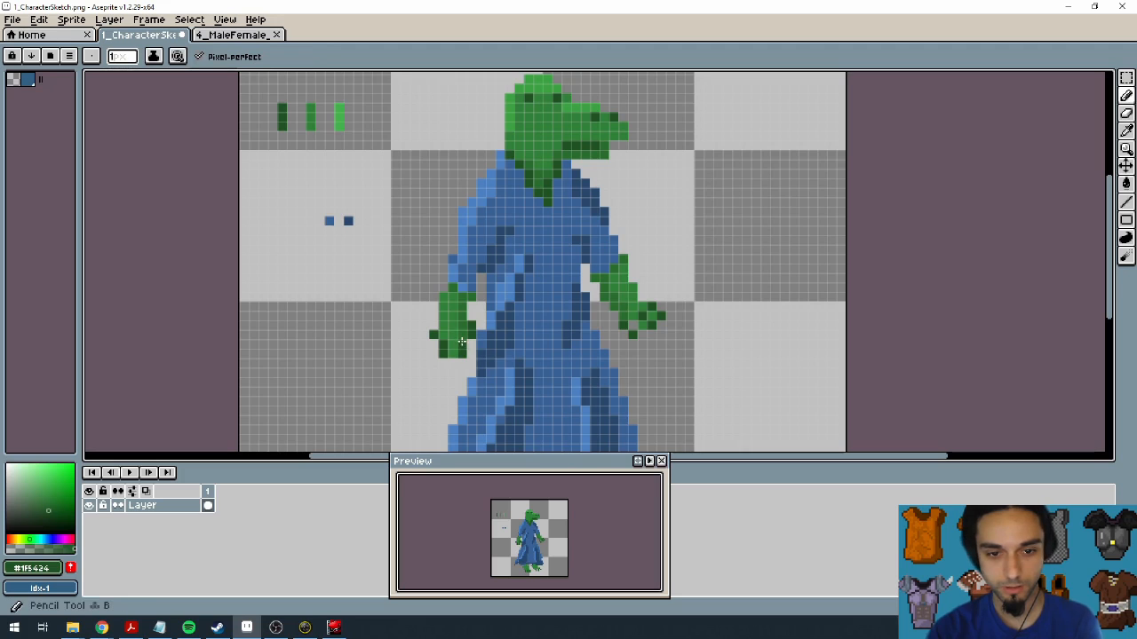
{"action": "left_click", "coordinate": [435, 325]}
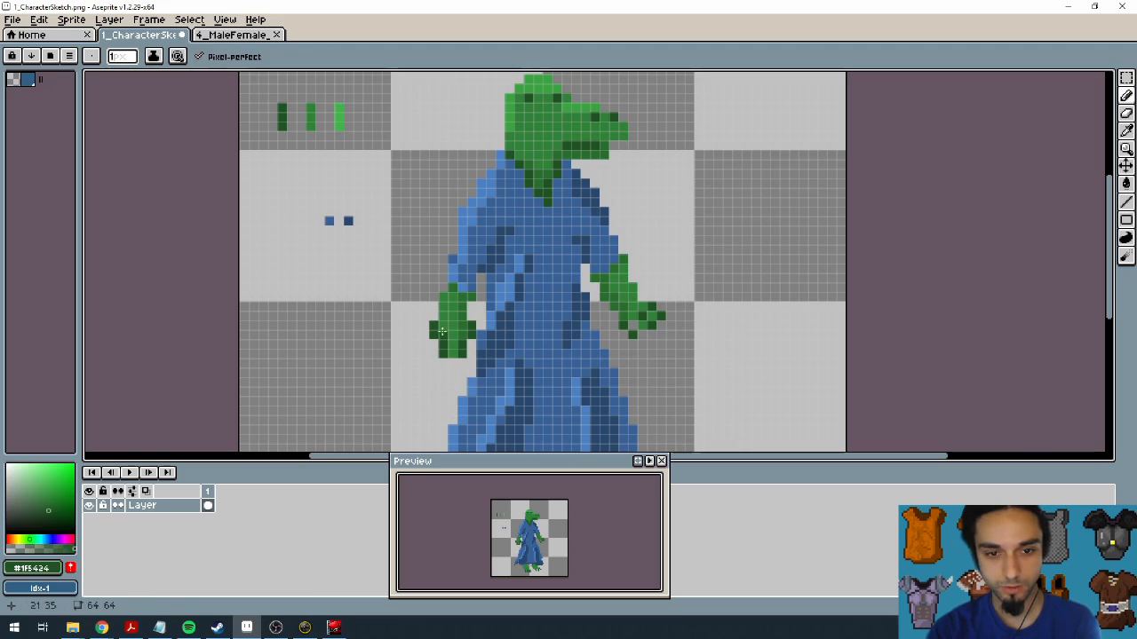
{"action": "key", "text": "ctrl+z"}
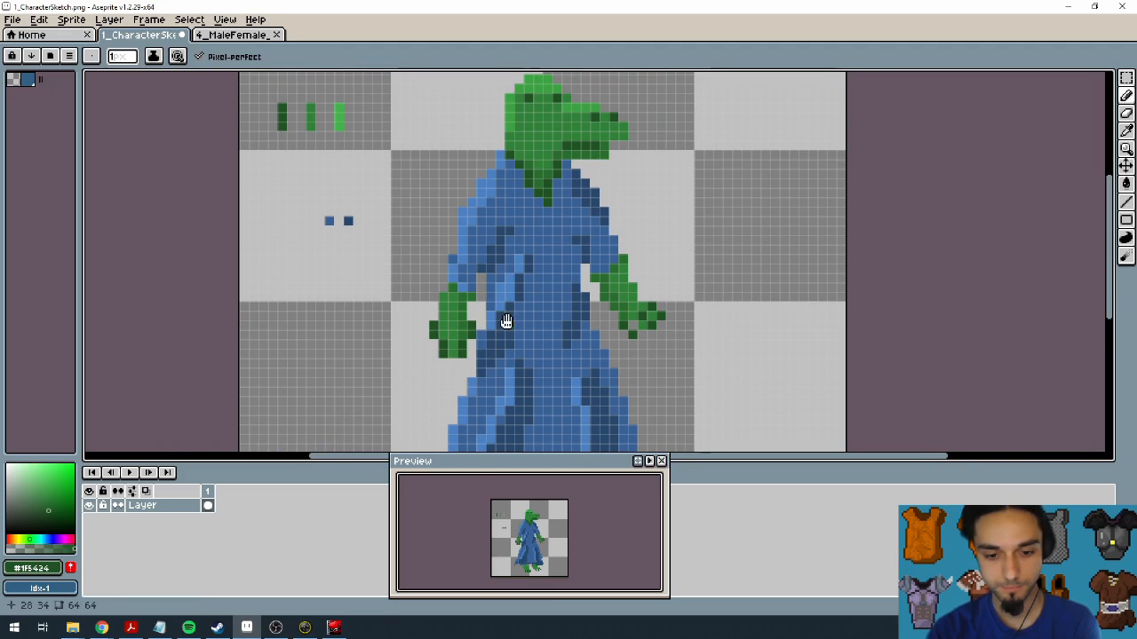
Step: Set the drawing colour to brown #6B4A28 using HSV values 31, 63 and 42
{"action": "scroll", "coordinate": [503, 320], "scroll_direction": "down", "scroll_amount": 2}
{"action": "scroll", "coordinate": [511, 321], "scroll_direction": "up", "scroll_amount": 1}
{"action": "scroll", "coordinate": [512, 322], "scroll_direction": "down", "scroll_amount": 2}
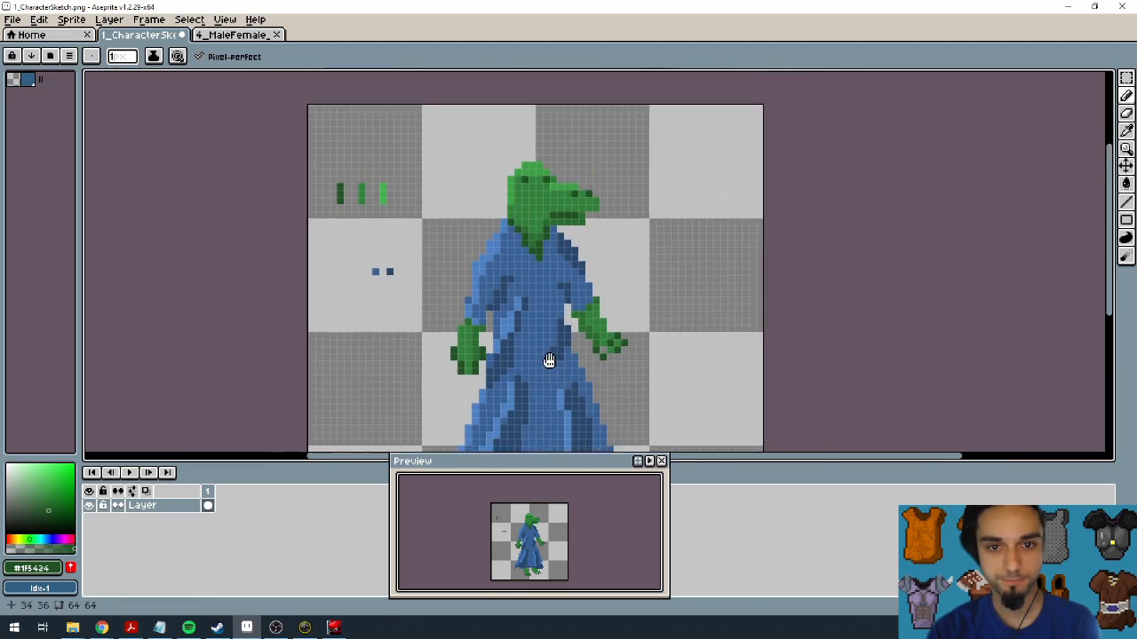
{"action": "left_click_drag", "start_coordinate": [559, 371], "coordinate": [581, 381]}
{"action": "scroll", "coordinate": [558, 334], "scroll_direction": "up", "scroll_amount": 1}
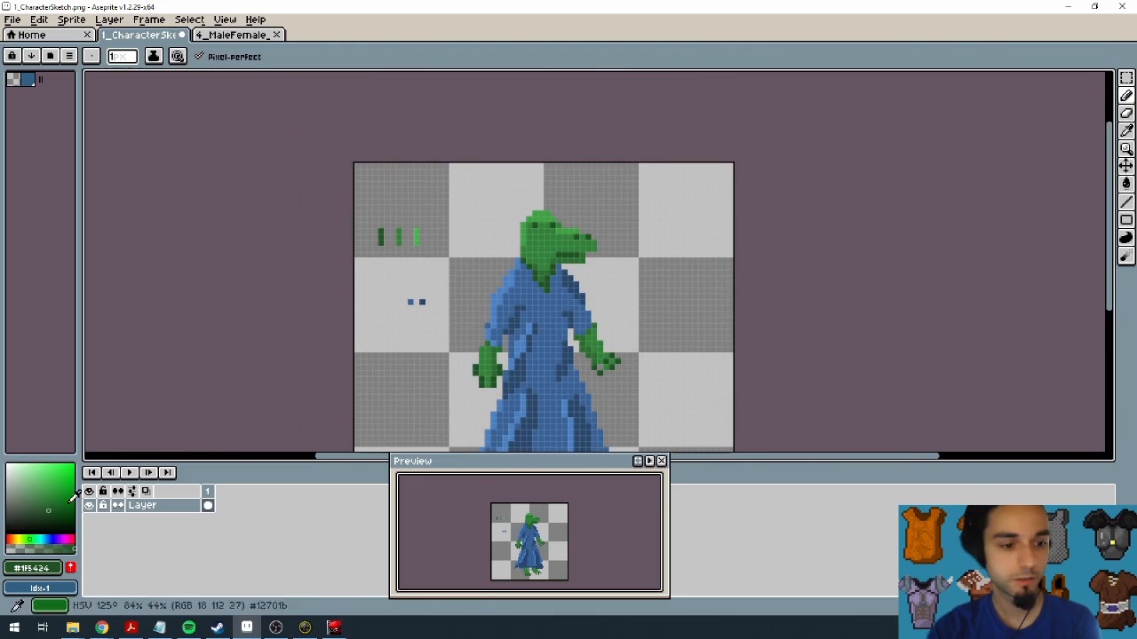
{"action": "left_click", "coordinate": [40, 569]}
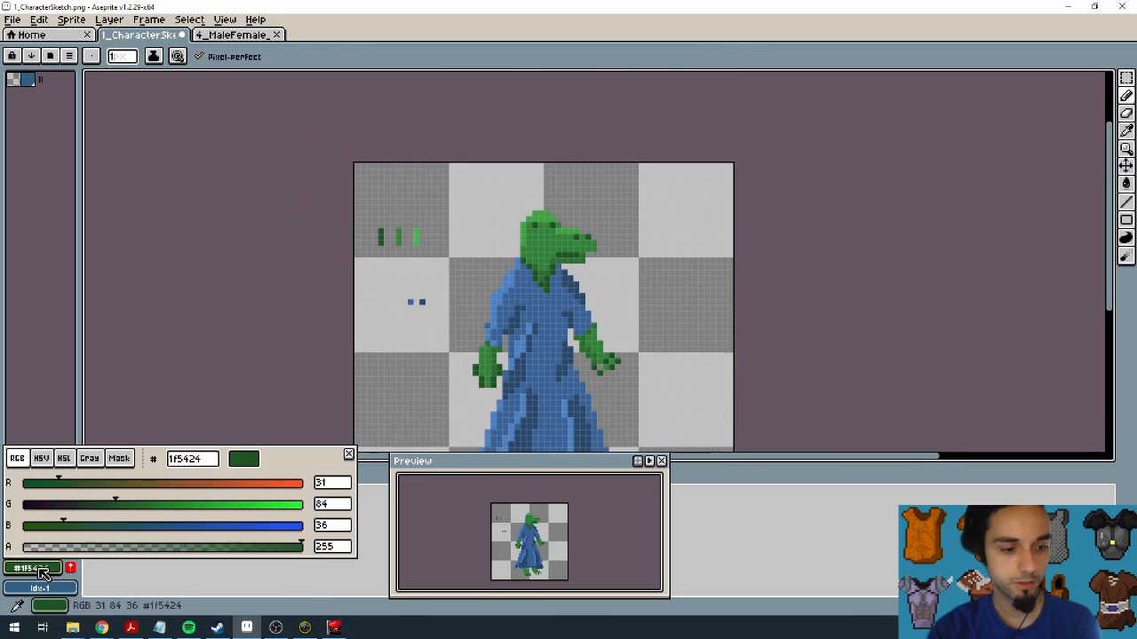
{"action": "left_click", "coordinate": [41, 458]}
{"action": "left_click_drag", "start_coordinate": [68, 484], "coordinate": [59, 486]}
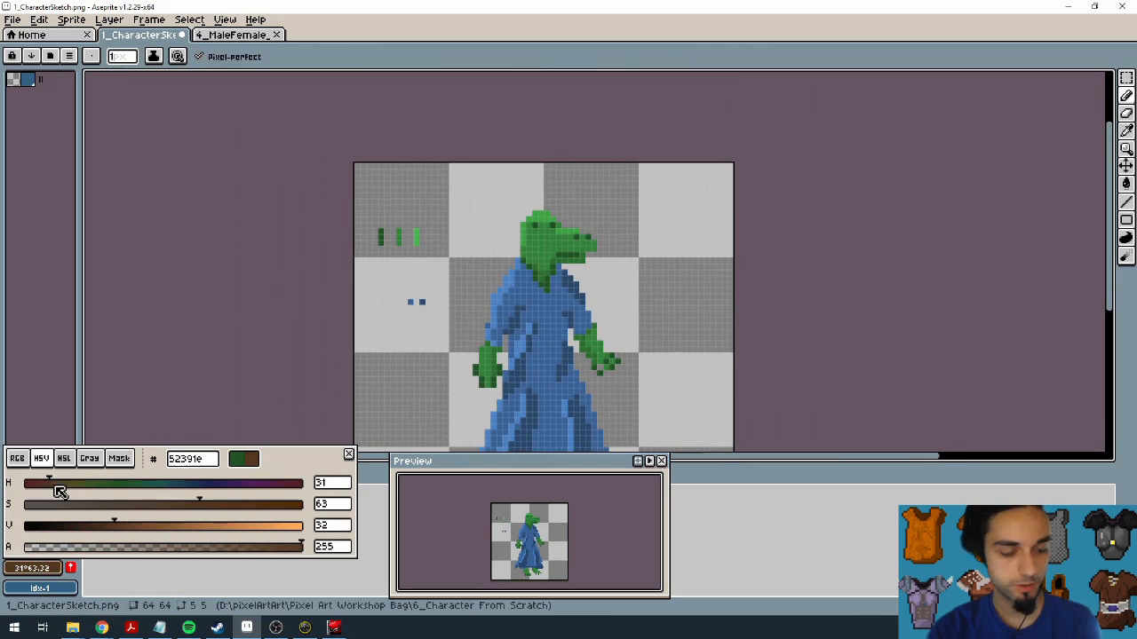
{"action": "left_click_drag", "start_coordinate": [128, 527], "coordinate": [150, 528]}
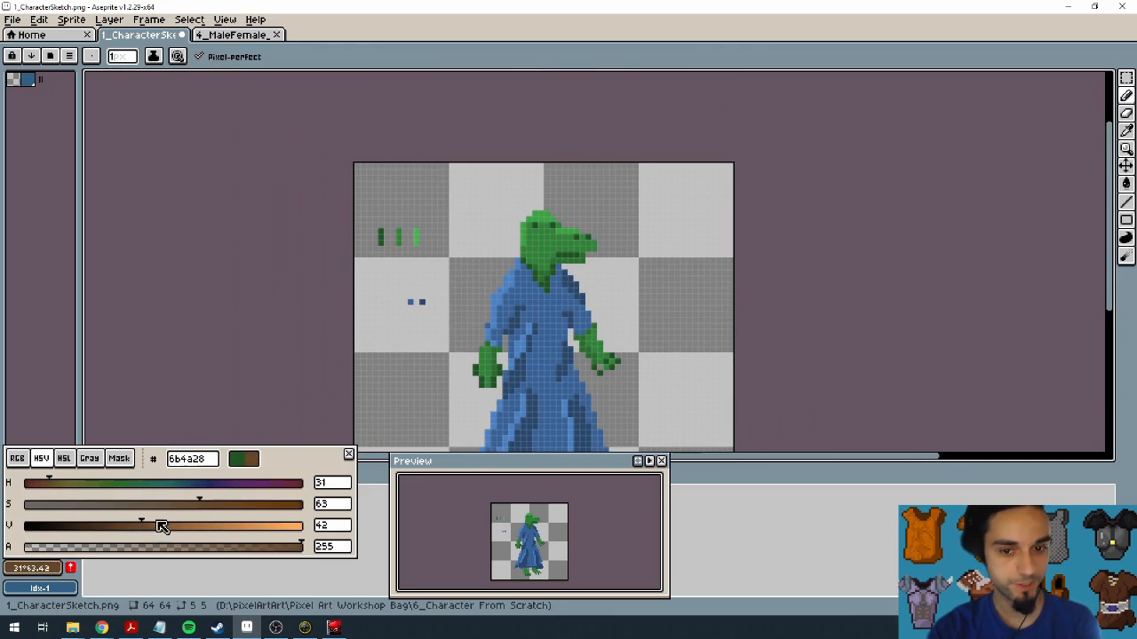
Step: On a new layer, paint a thick brown staff running diagonally from beside the head across the robe to the feet
{"action": "left_click_drag", "start_coordinate": [657, 365], "coordinate": [668, 283]}
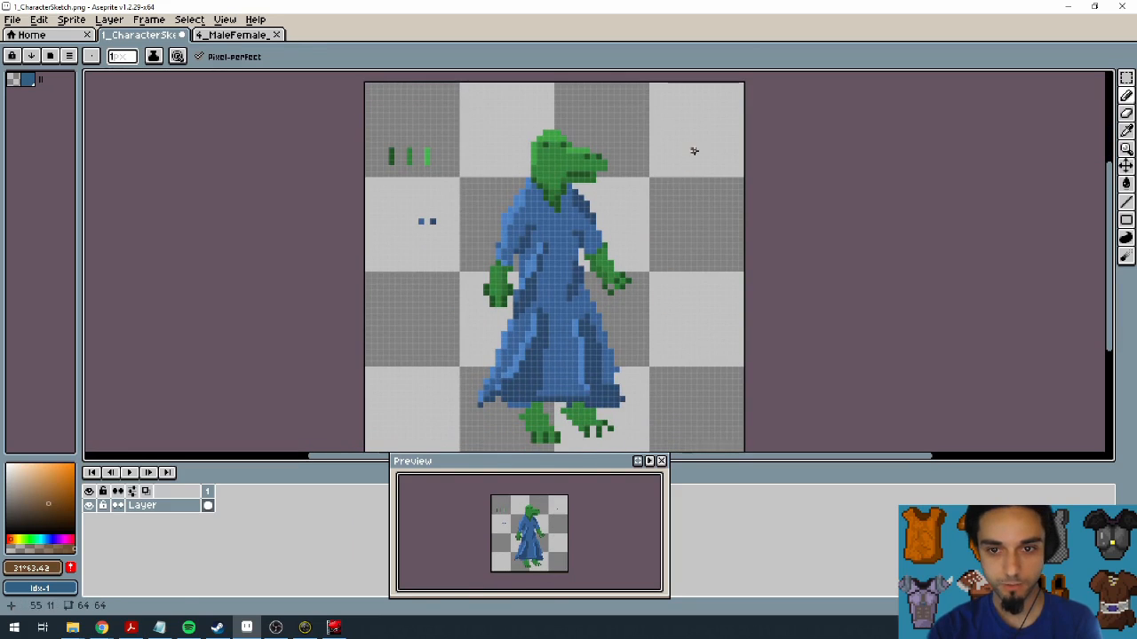
{"action": "right_click", "coordinate": [174, 513]}
{"action": "left_click", "coordinate": [200, 493]}
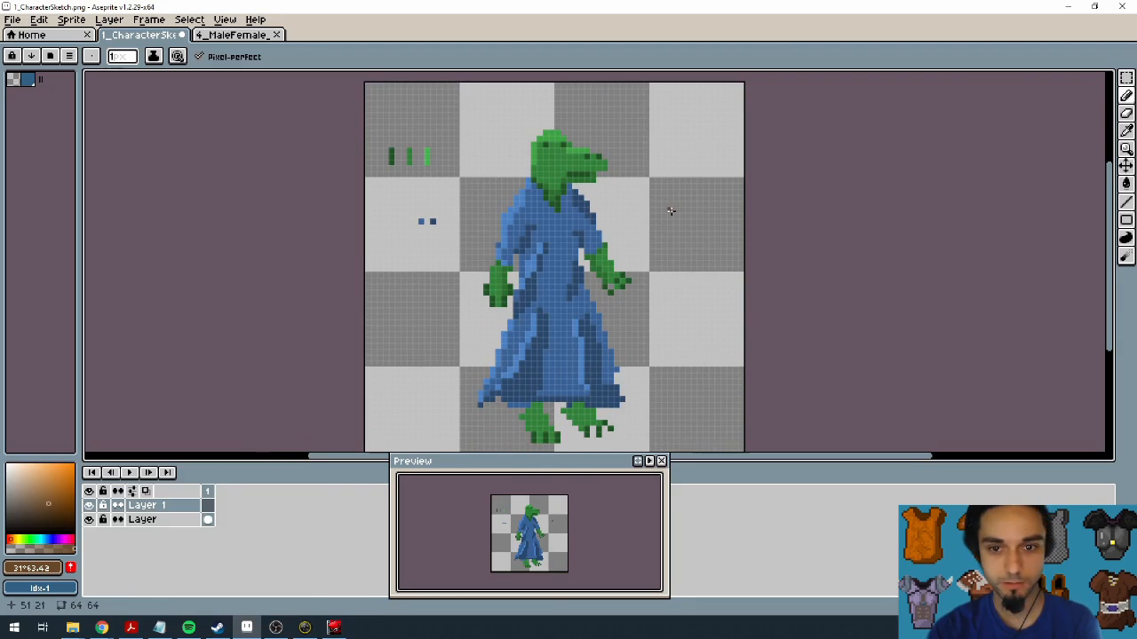
{"action": "left_click_drag", "start_coordinate": [694, 159], "coordinate": [596, 291]}
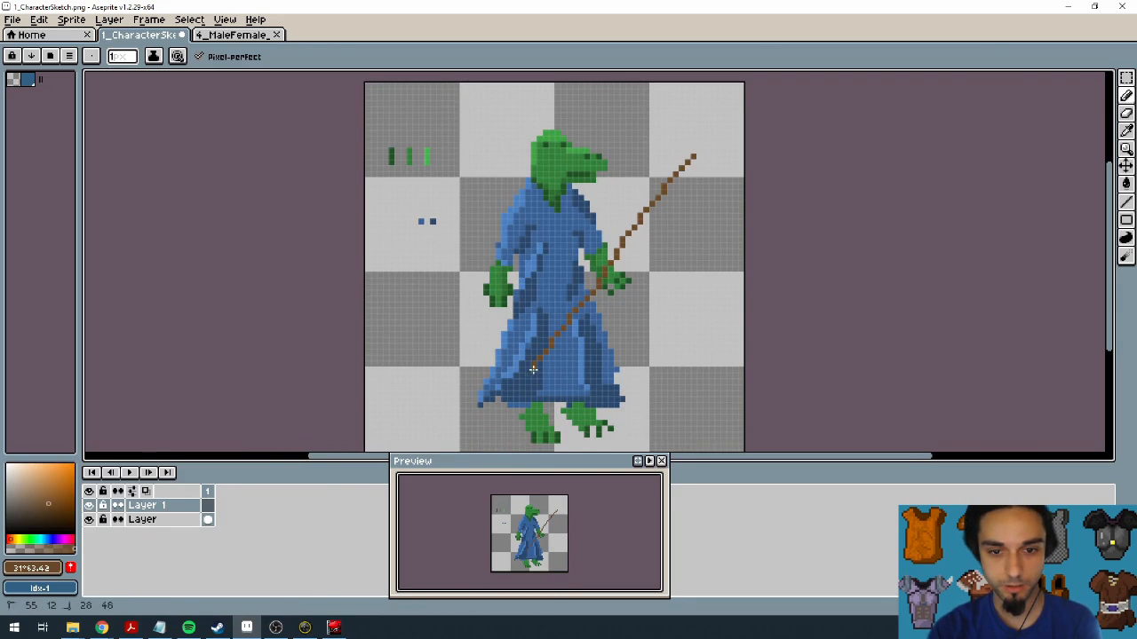
{"action": "mouse_move", "coordinate": [503, 406]}
{"action": "left_mouse_down"}
{"action": "mouse_move", "coordinate": [480, 428]}
{"action": "mouse_move", "coordinate": [502, 434]}
{"action": "mouse_move", "coordinate": [520, 405]}
{"action": "left_mouse_up"}
{"action": "mouse_move", "coordinate": [593, 304]}
{"action": "left_mouse_down"}
{"action": "mouse_move", "coordinate": [681, 178]}
{"action": "mouse_move", "coordinate": [630, 248]}
{"action": "left_mouse_up"}
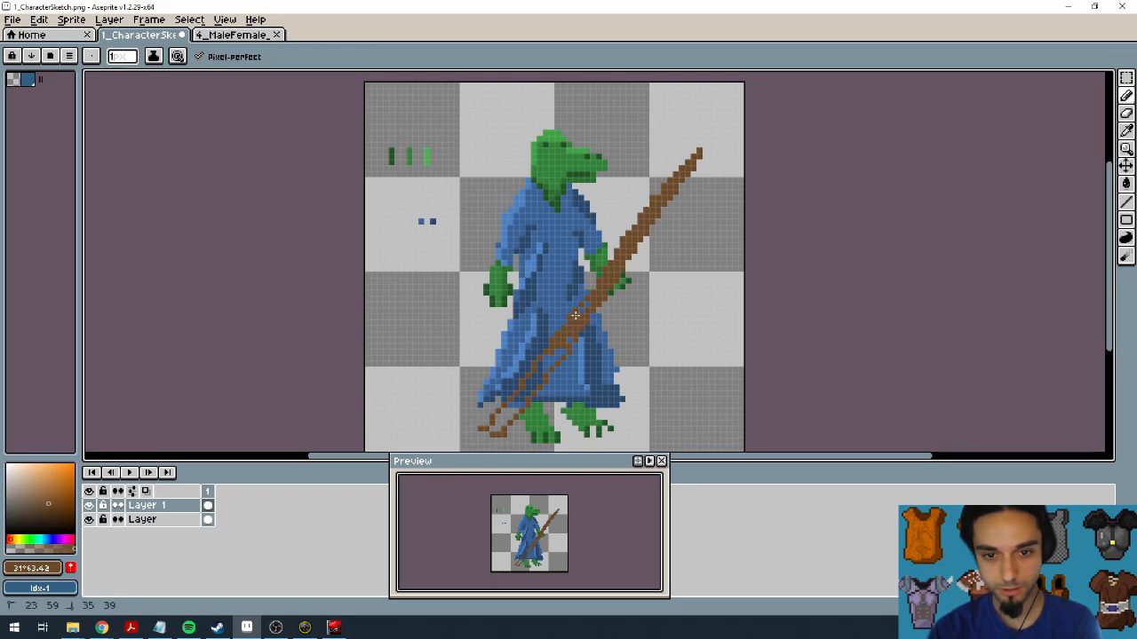
{"action": "left_click_drag", "start_coordinate": [540, 371], "coordinate": [543, 359]}
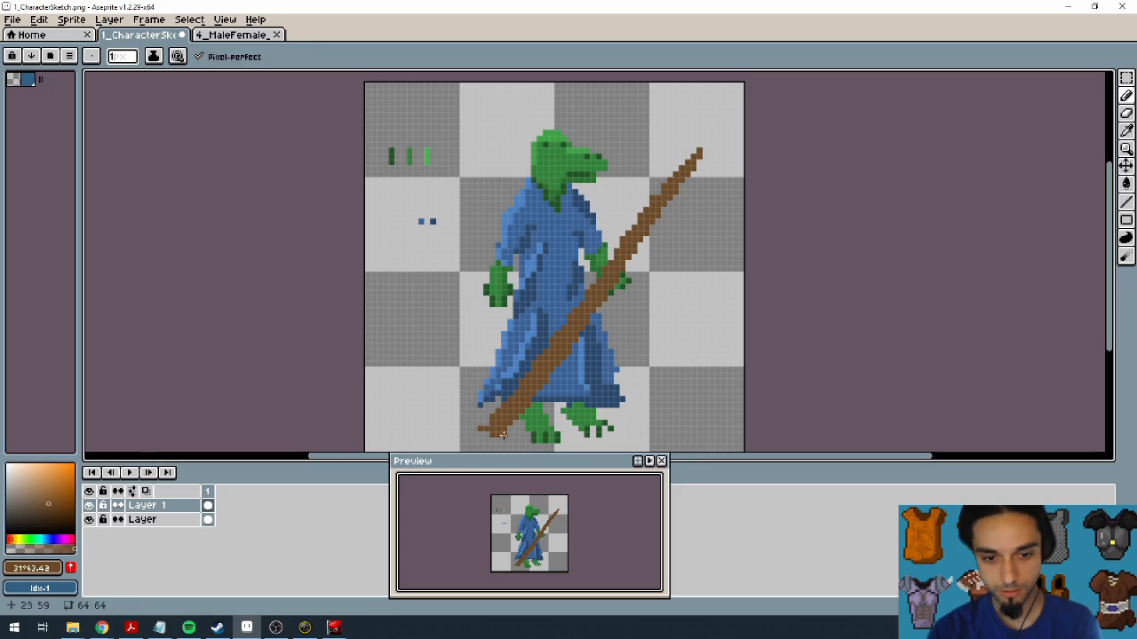
{"action": "left_click_drag", "start_coordinate": [485, 442], "coordinate": [495, 401]}
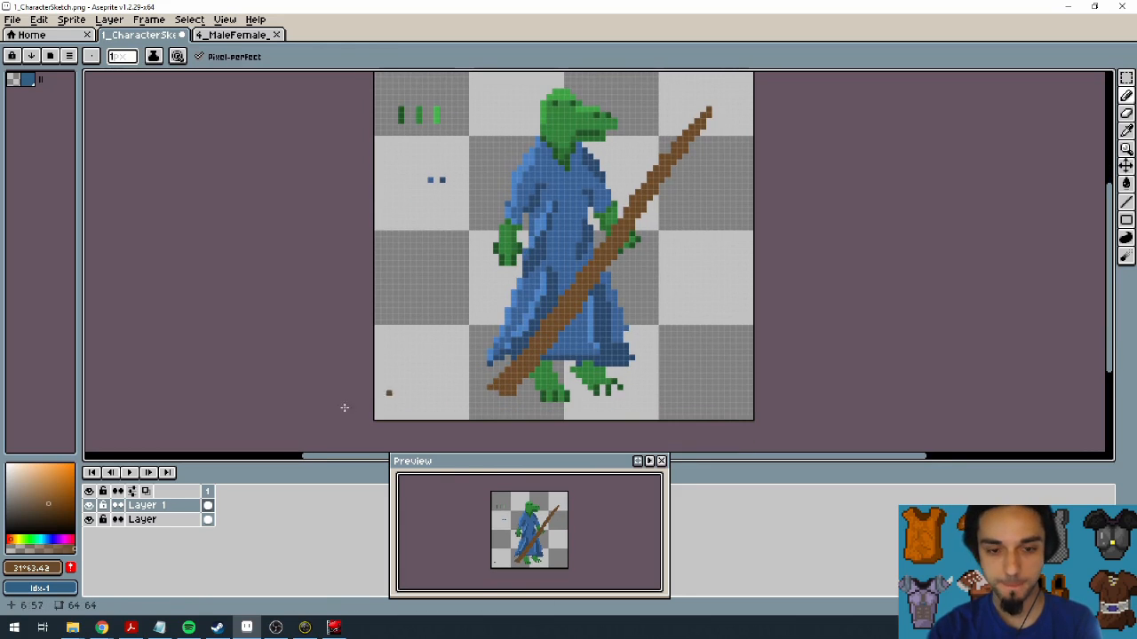
Step: Move the staff's layer below the character's layer
{"action": "left_click_drag", "start_coordinate": [153, 512], "coordinate": [154, 524]}
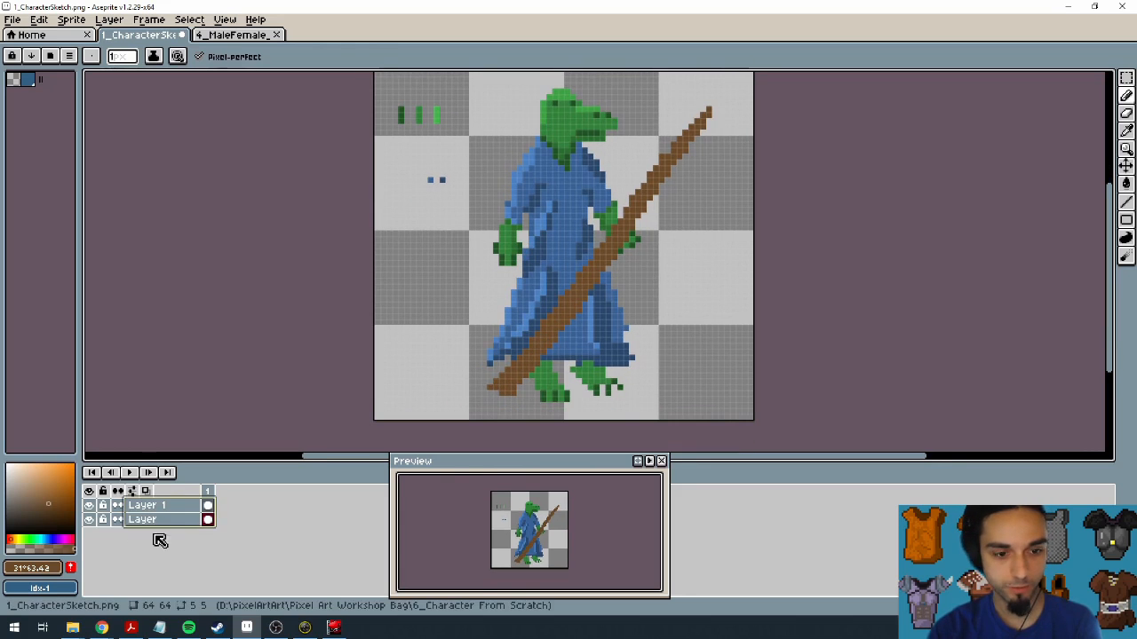
{"action": "left_click", "coordinate": [165, 506]}
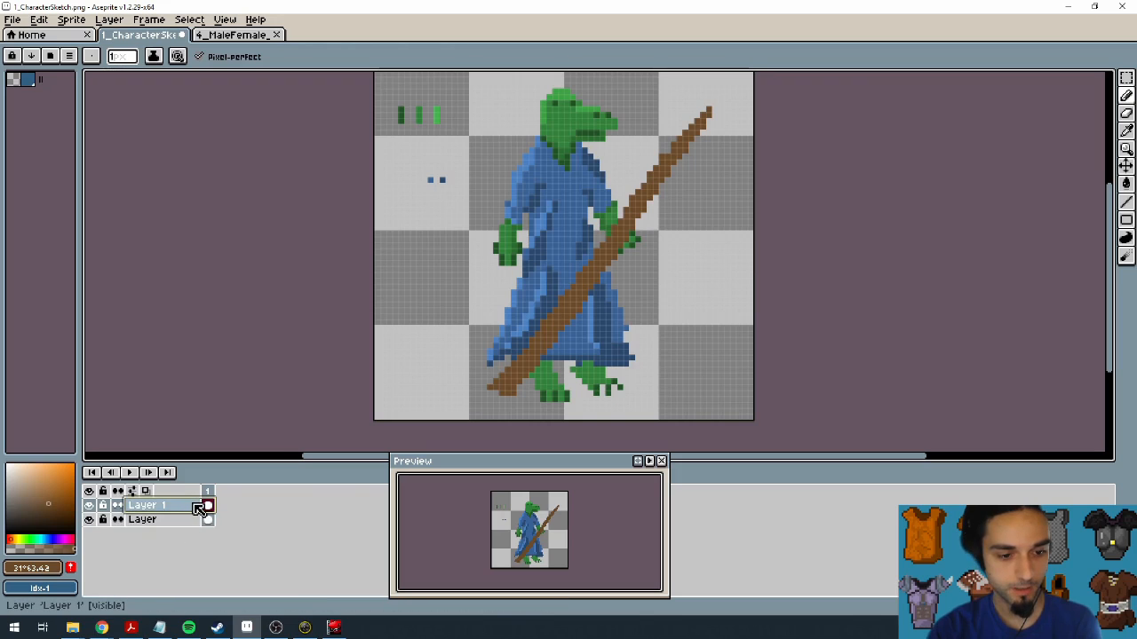
{"action": "right_click", "coordinate": [188, 508]}
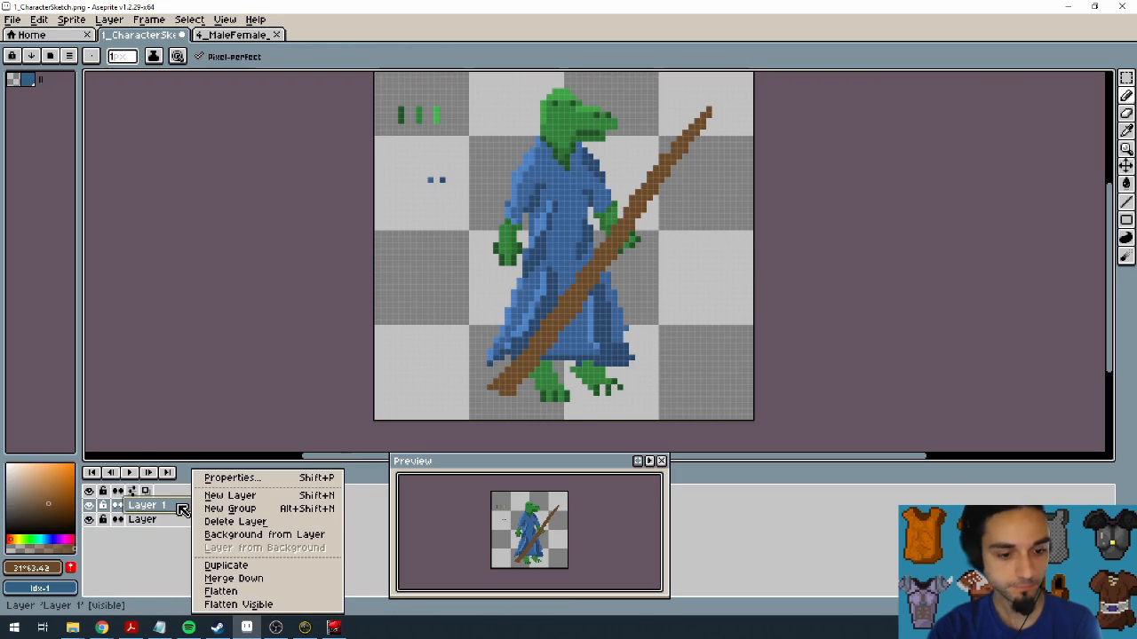
{"action": "left_click", "coordinate": [176, 507]}
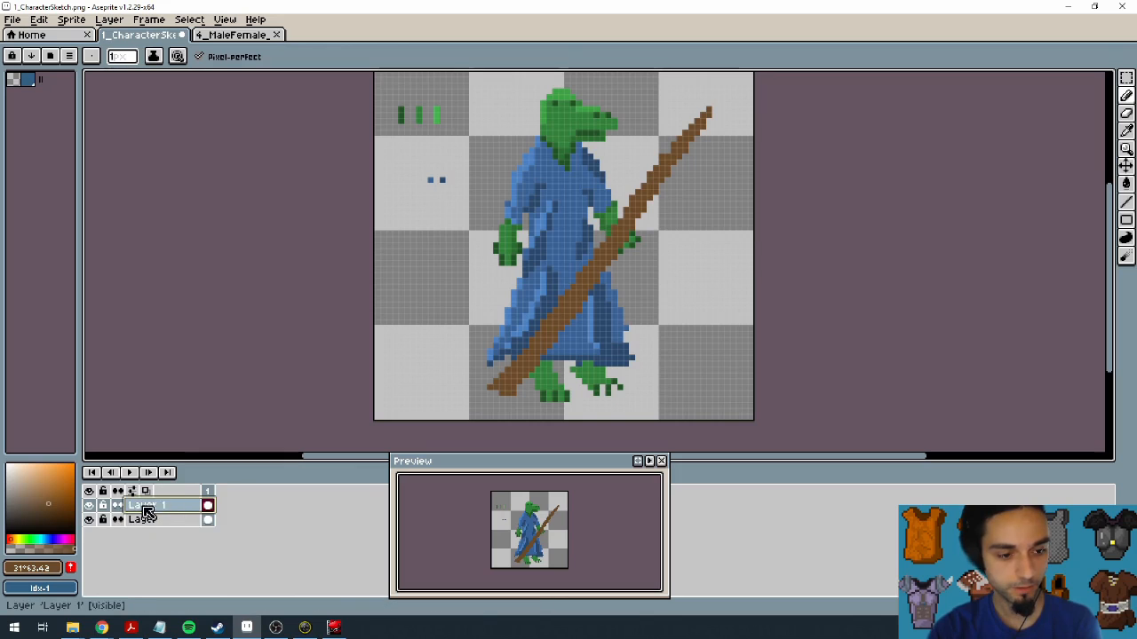
{"action": "left_click_drag", "start_coordinate": [175, 507], "coordinate": [165, 540]}
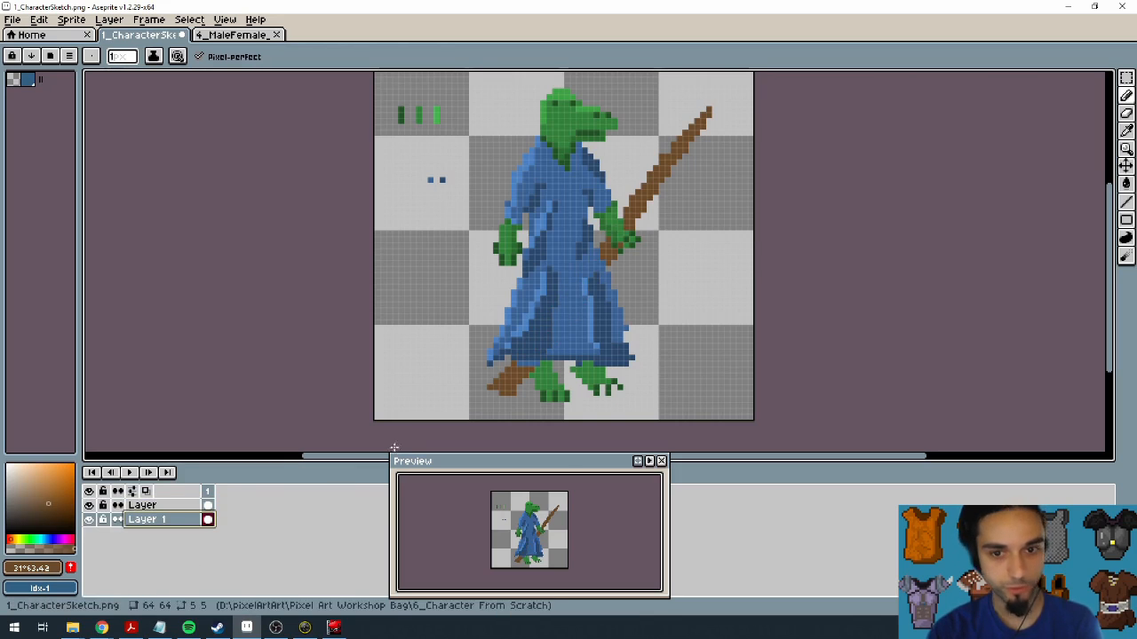
Step: Erase along the staff above the hand to thin it, and add brown pixels along its upper part for an uneven outline
{"action": "left_click_drag", "start_coordinate": [709, 203], "coordinate": [685, 207]}
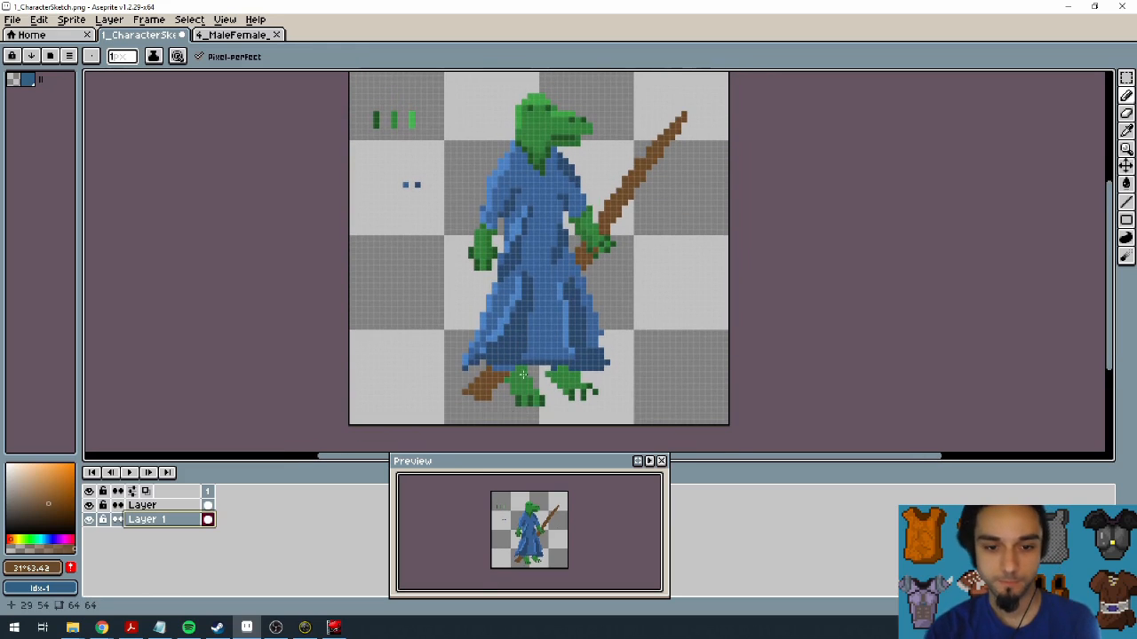
{"action": "left_click_drag", "start_coordinate": [636, 254], "coordinate": [629, 276]}
{"action": "key", "text": "e"}
{"action": "mouse_move", "coordinate": [637, 159]}
{"action": "left_mouse_down"}
{"action": "mouse_move", "coordinate": [594, 230]}
{"action": "mouse_move", "coordinate": [601, 238]}
{"action": "mouse_move", "coordinate": [619, 194]}
{"action": "mouse_move", "coordinate": [601, 203]}
{"action": "mouse_move", "coordinate": [619, 195]}
{"action": "mouse_move", "coordinate": [625, 206]}
{"action": "mouse_move", "coordinate": [607, 212]}
{"action": "mouse_move", "coordinate": [613, 263]}
{"action": "left_mouse_up"}
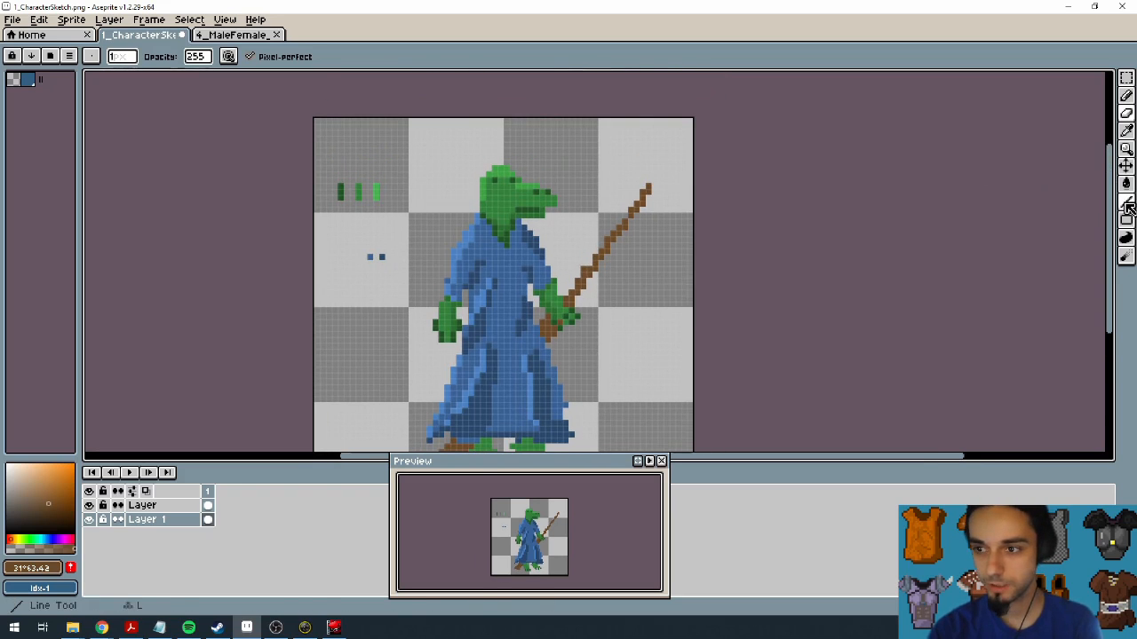
{"action": "scroll", "coordinate": [586, 250], "scroll_direction": "up", "scroll_amount": 1}
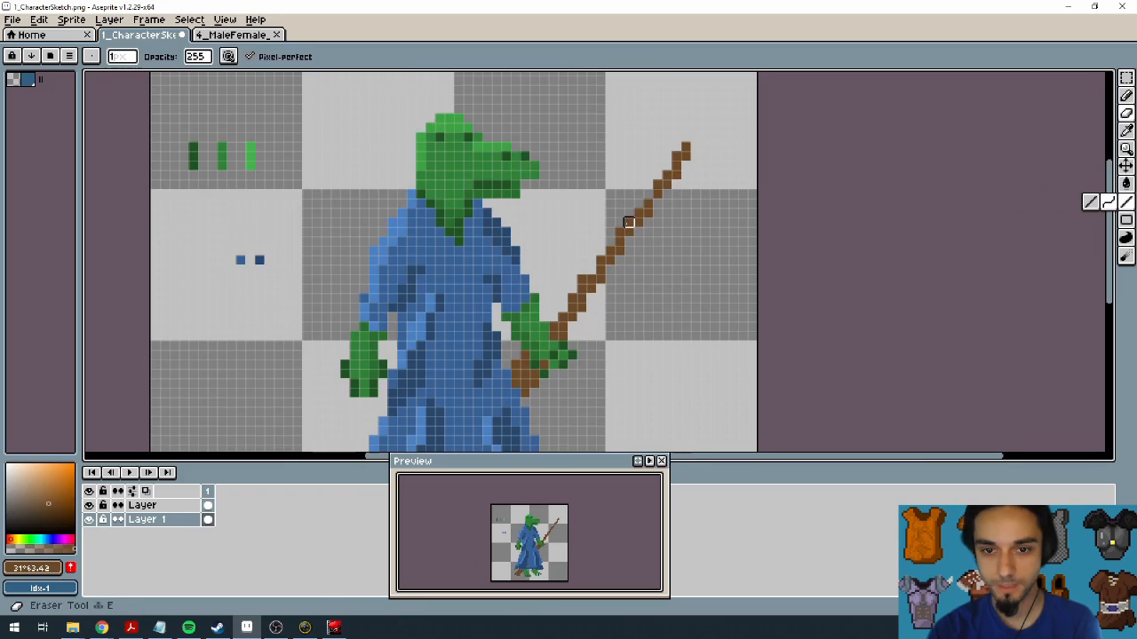
{"action": "key", "text": "b"}
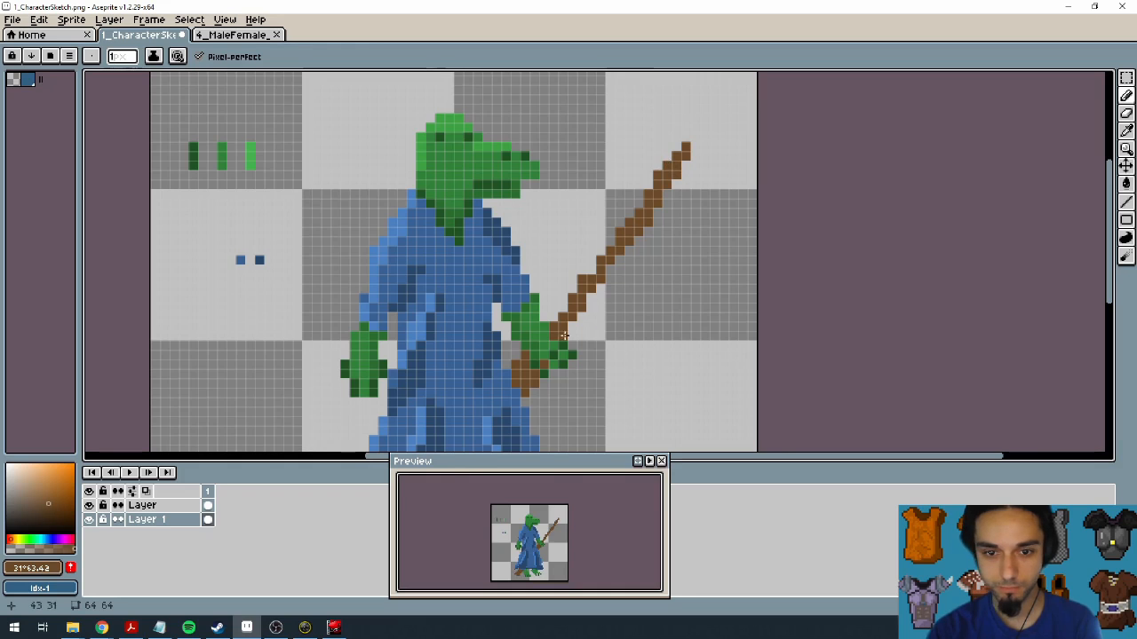
Step: Erase excess brown pixels from the staff just below the hand and from its lower end by the feet
{"action": "scroll", "coordinate": [578, 290], "scroll_direction": "down", "scroll_amount": 3}
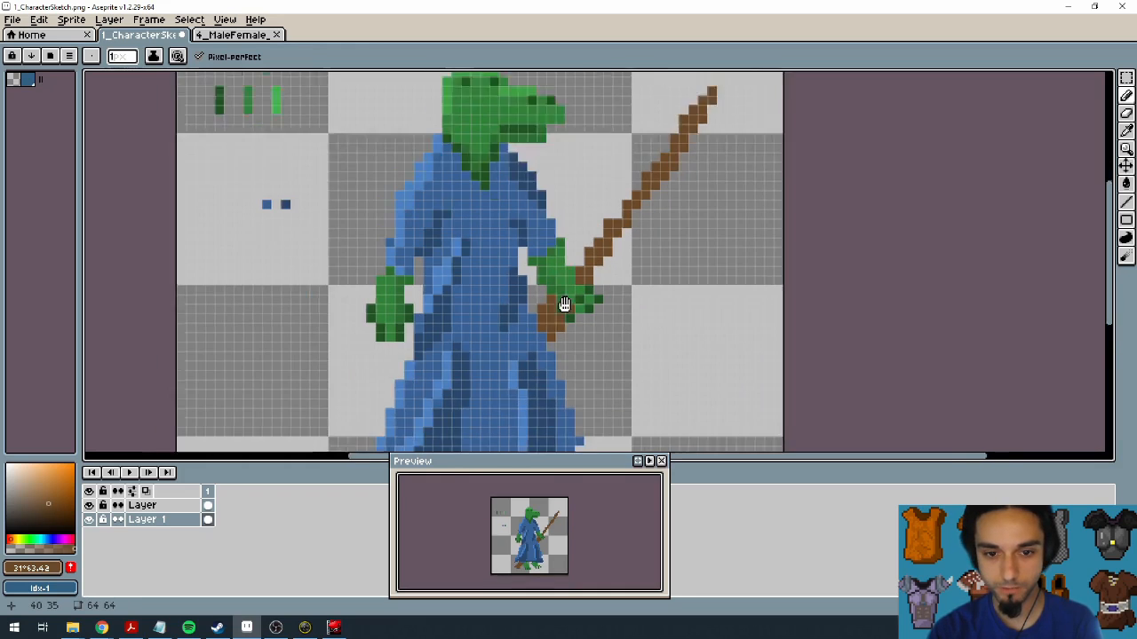
{"action": "key", "text": "e"}
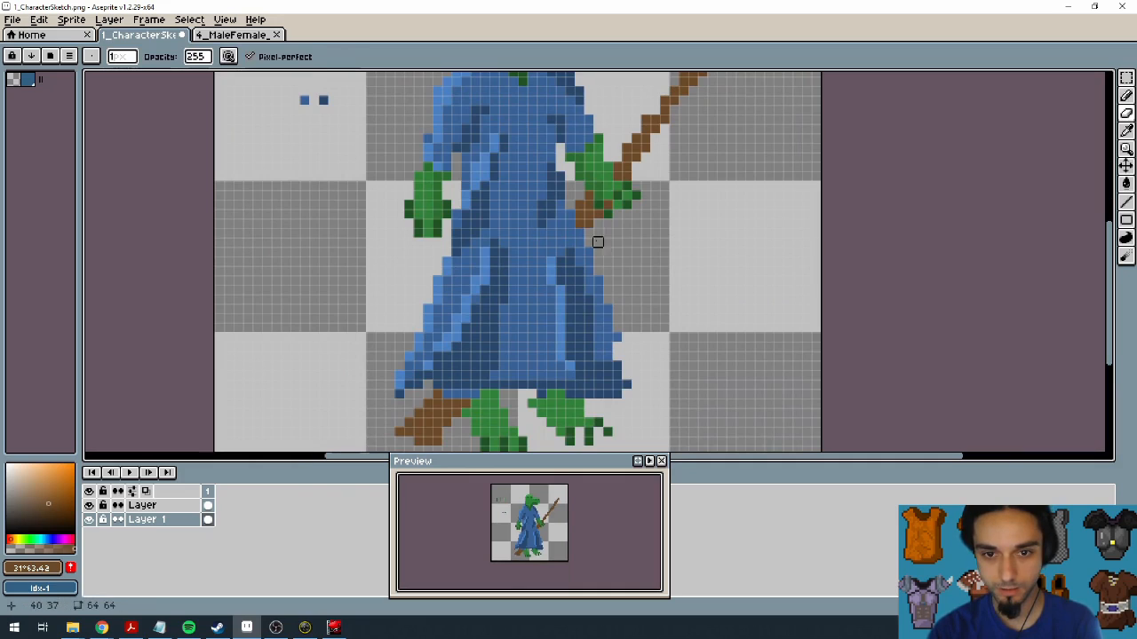
{"action": "left_click", "coordinate": [588, 195]}
{"action": "left_click", "coordinate": [427, 393]}
{"action": "left_click", "coordinate": [436, 394]}
{"action": "mouse_move", "coordinate": [436, 394]}
{"action": "left_mouse_down"}
{"action": "mouse_move", "coordinate": [408, 422]}
{"action": "mouse_move", "coordinate": [419, 413]}
{"action": "mouse_move", "coordinate": [407, 431]}
{"action": "mouse_move", "coordinate": [436, 438]}
{"action": "left_mouse_up"}
{"action": "scroll", "coordinate": [541, 345], "scroll_direction": "down", "scroll_amount": 2}
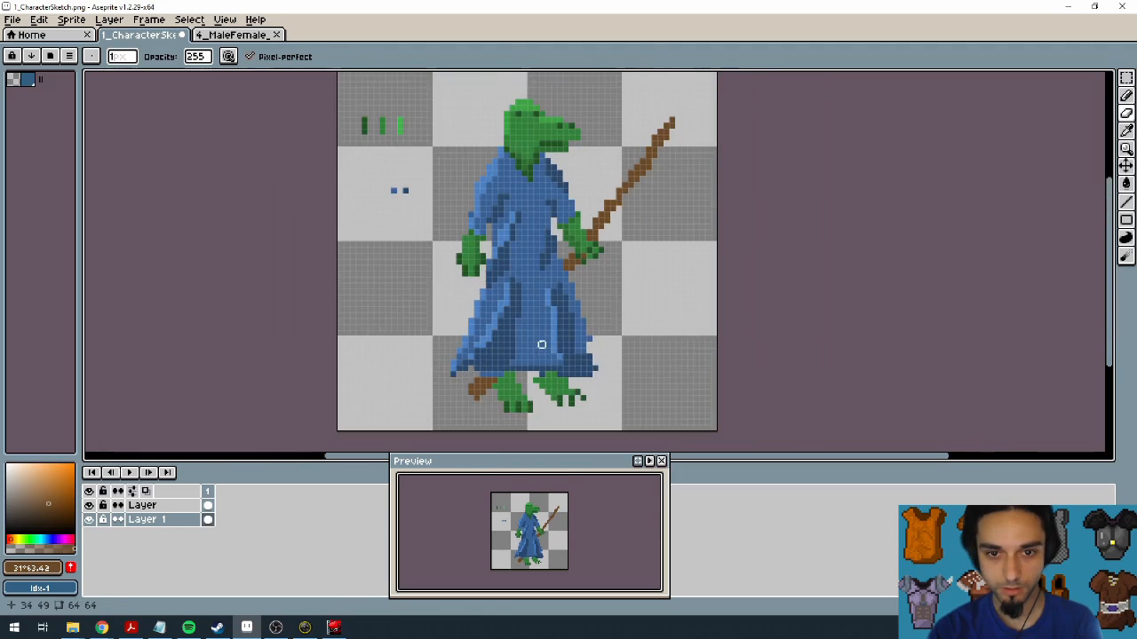
Step: Draw a leaf-shaped outline around the staff's upper tip in light green #42B34B and fill it
{"action": "left_click_drag", "start_coordinate": [542, 345], "coordinate": [462, 413]}
{"action": "key", "text": "b"}
{"action": "key", "text": "alt"}
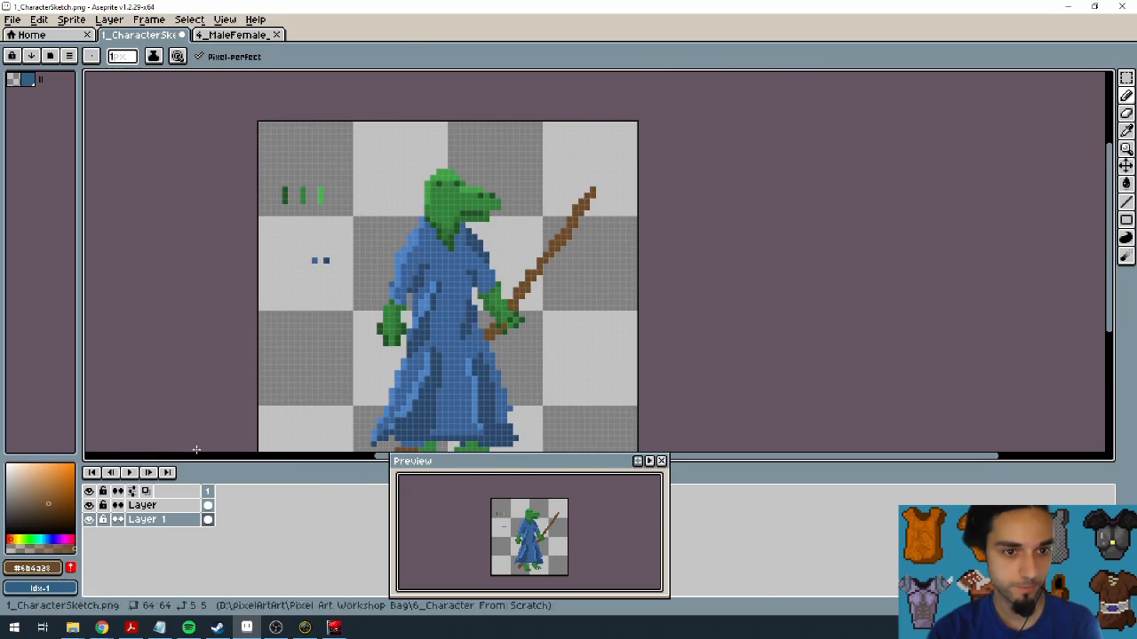
{"action": "left_click", "coordinate": [320, 194], "text": "alt"}
{"action": "left_click", "coordinate": [598, 190]}
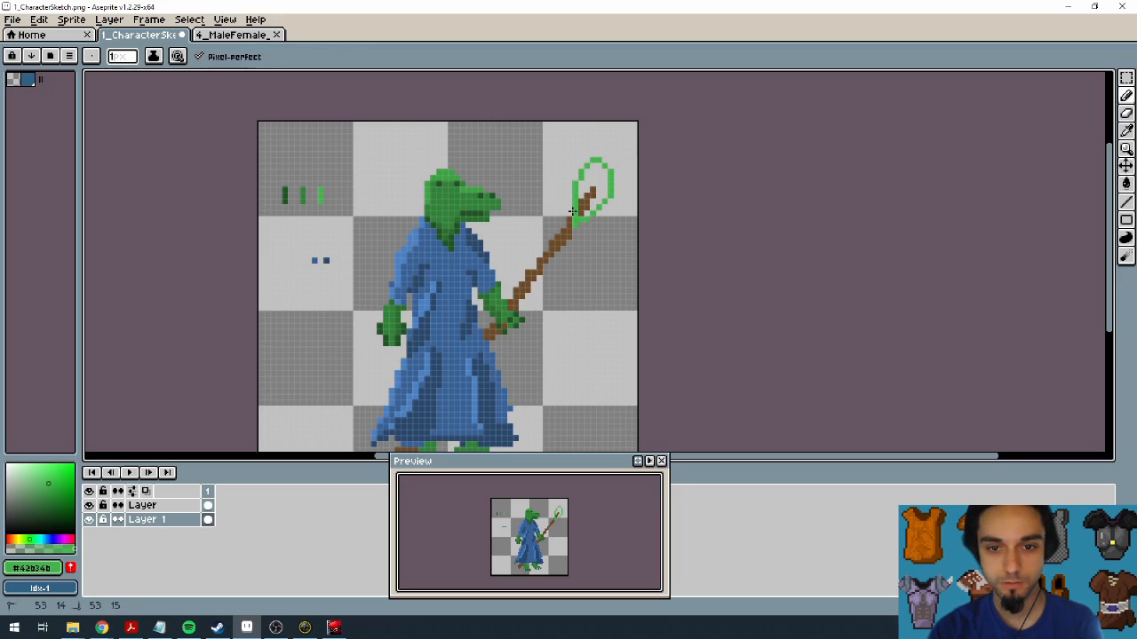
{"action": "key", "text": "g"}
{"action": "left_click", "coordinate": [588, 201]}
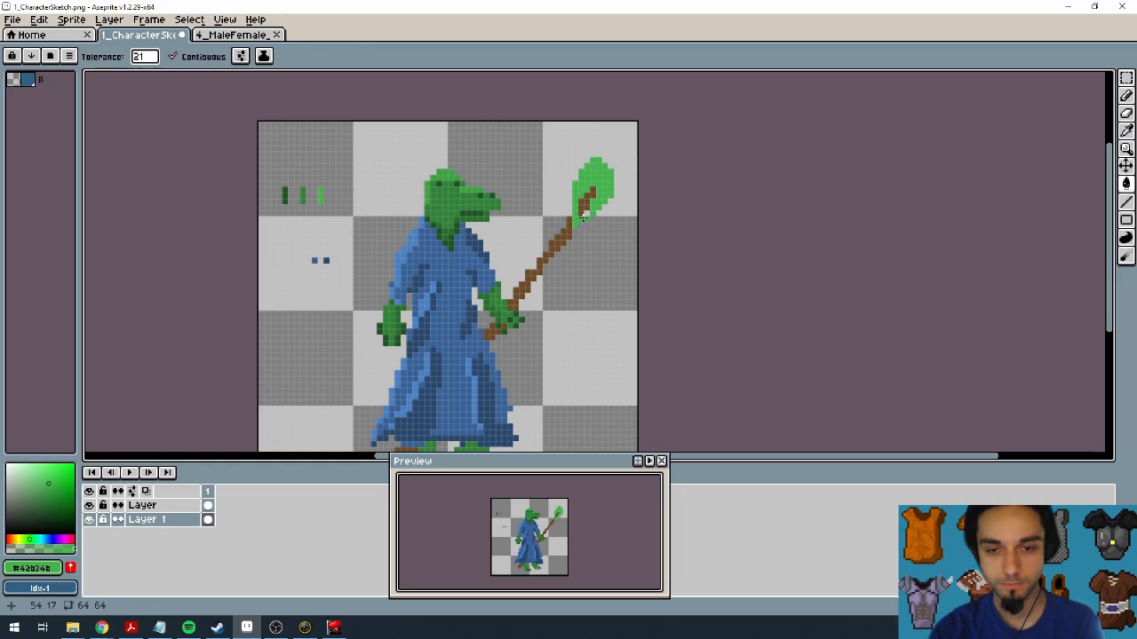
Step: Try long light green strands around the shape on the staff's tip, and undo them
{"action": "key", "text": "b"}
{"action": "left_click", "coordinate": [599, 169], "text": "alt"}
{"action": "left_click_drag", "start_coordinate": [580, 166], "coordinate": [580, 139]}
{"action": "left_click_drag", "start_coordinate": [612, 190], "coordinate": [628, 153]}
{"action": "left_click_drag", "start_coordinate": [565, 197], "coordinate": [568, 164]}
{"action": "key", "text": "ctrl+z"}
{"action": "key", "text": "ctrl+z"}
{"action": "key", "text": "ctrl+z"}
Step: Add short protruding strands around the green shape on the staff's tip, and refill the shape with mid green #308238
{"action": "mouse_move", "coordinate": [576, 174]}
{"action": "left_mouse_down"}
{"action": "mouse_move", "coordinate": [575, 158]}
{"action": "mouse_move", "coordinate": [617, 158]}
{"action": "left_mouse_up"}
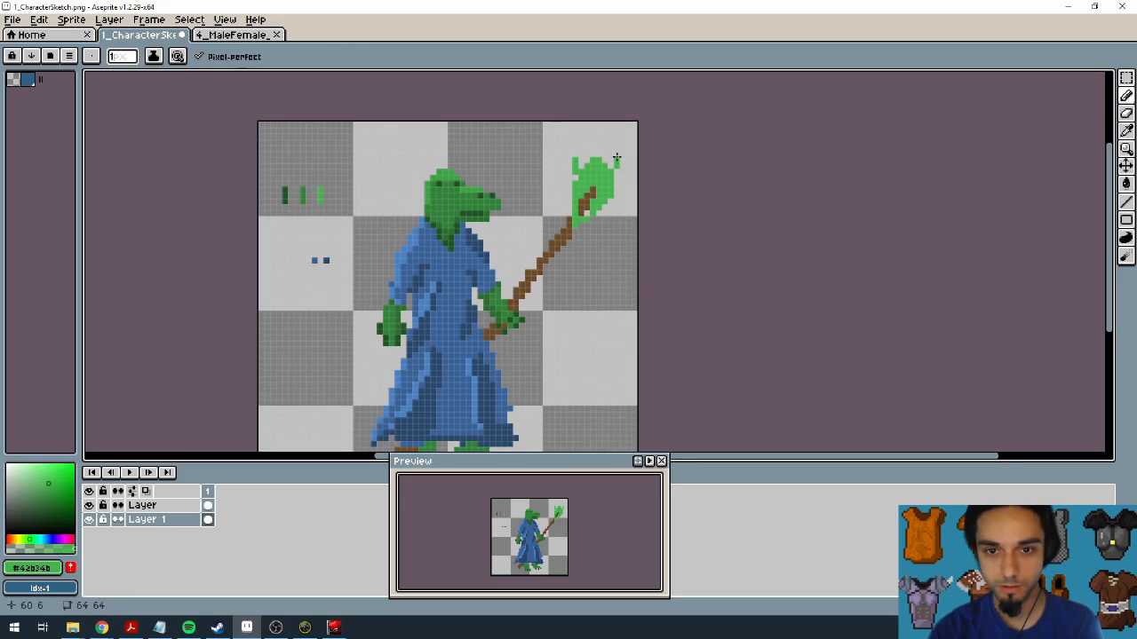
{"action": "left_click_drag", "start_coordinate": [607, 206], "coordinate": [629, 184]}
{"action": "left_click", "coordinate": [490, 206], "text": "alt"}
{"action": "key", "text": "g"}
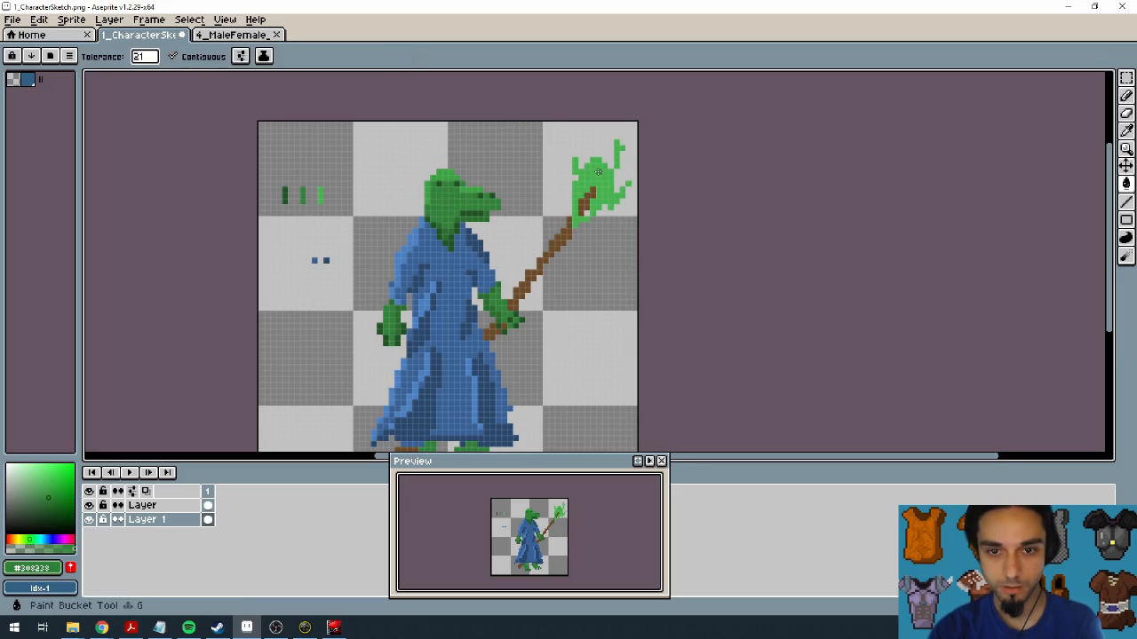
{"action": "left_click", "coordinate": [599, 172]}
{"action": "left_click", "coordinate": [618, 163]}
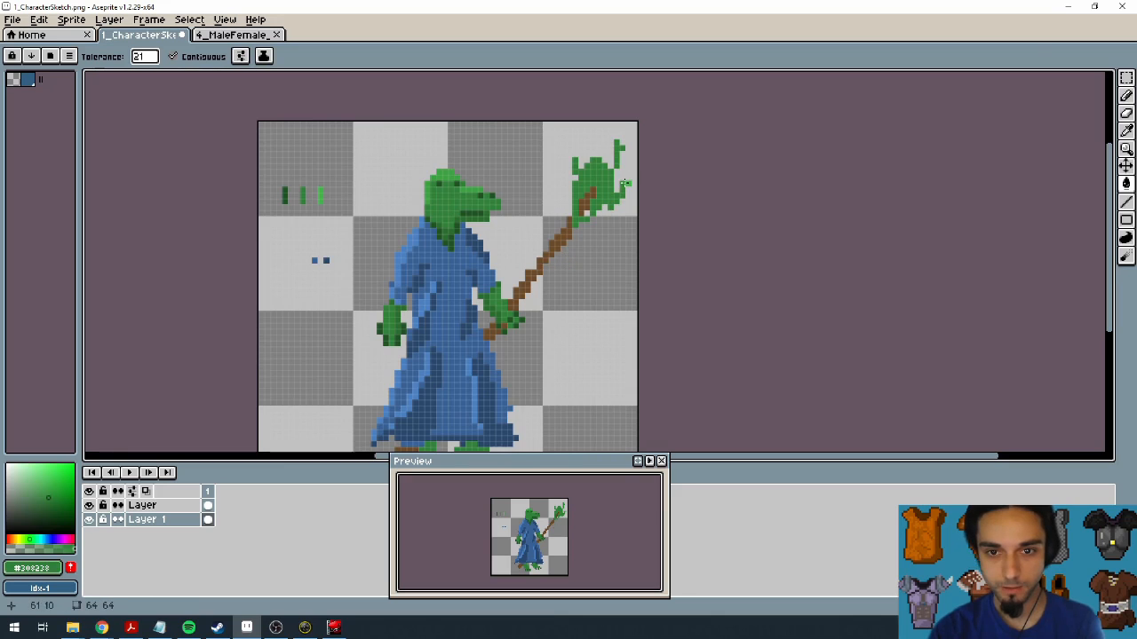
Step: Highlight the staff's foliage with strands in lighter green #3CA343, and add mid green #308238 leaves at its base
{"action": "left_click", "coordinate": [483, 189], "text": "alt"}
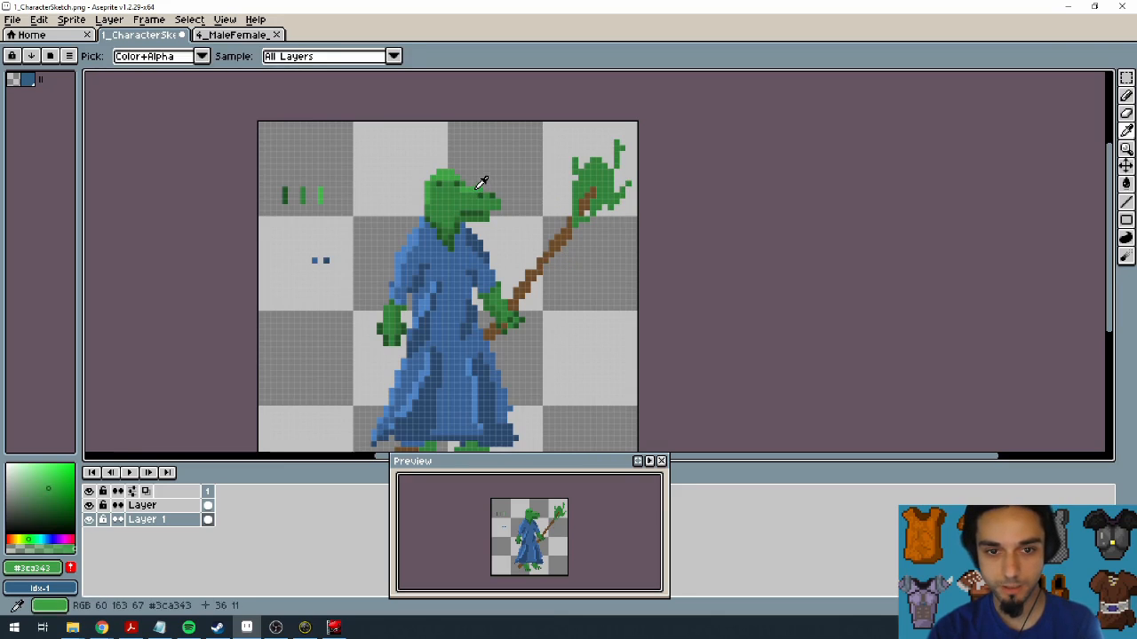
{"action": "key", "text": "b"}
{"action": "mouse_move", "coordinate": [586, 178]}
{"action": "left_mouse_down"}
{"action": "mouse_move", "coordinate": [587, 150]}
{"action": "mouse_move", "coordinate": [576, 160]}
{"action": "mouse_move", "coordinate": [619, 142]}
{"action": "left_mouse_up"}
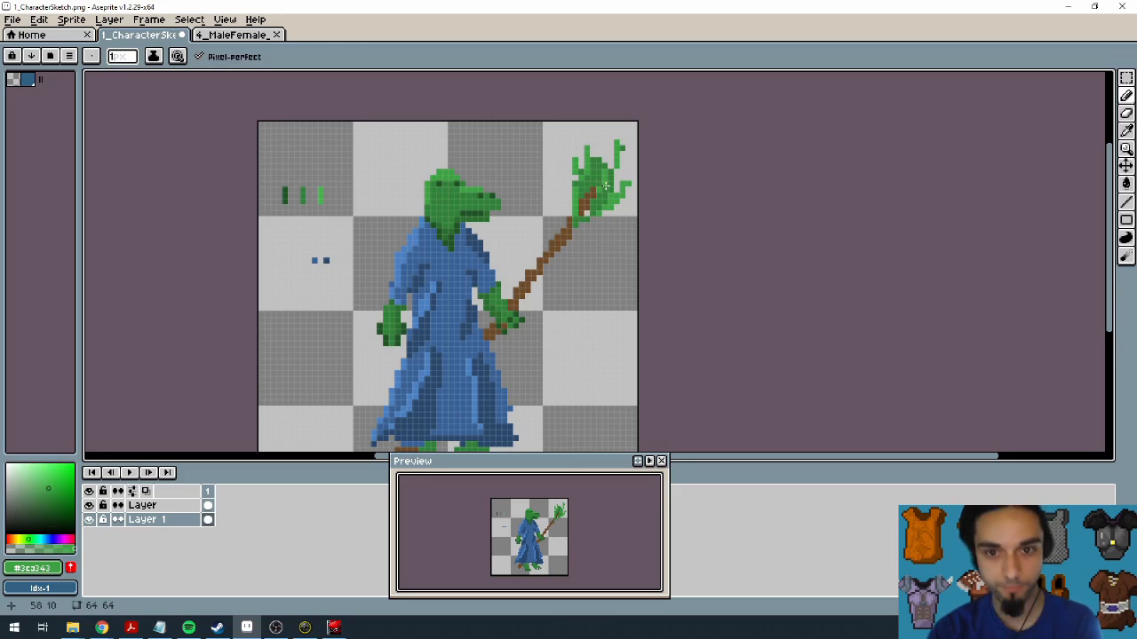
{"action": "left_click", "coordinate": [606, 175], "text": "alt"}
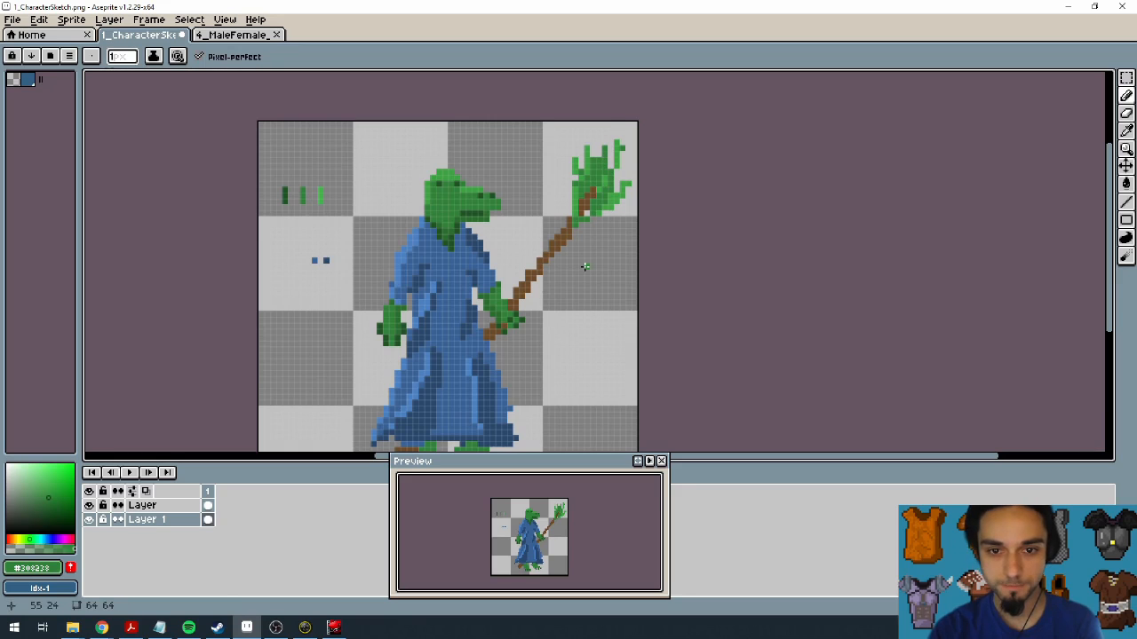
{"action": "mouse_move", "coordinate": [573, 222]}
{"action": "left_mouse_down"}
{"action": "mouse_move", "coordinate": [569, 197]}
{"action": "mouse_move", "coordinate": [575, 229]}
{"action": "mouse_move", "coordinate": [592, 224]}
{"action": "left_mouse_up"}
Step: Paint the staff over the gripping hand on the upper layer in brown #6B4A28
{"action": "left_click_drag", "start_coordinate": [506, 302], "coordinate": [571, 268]}
{"action": "scroll", "coordinate": [571, 268], "scroll_direction": "up", "scroll_amount": 2}
{"action": "scroll", "coordinate": [566, 325], "scroll_direction": "down", "scroll_amount": 1}
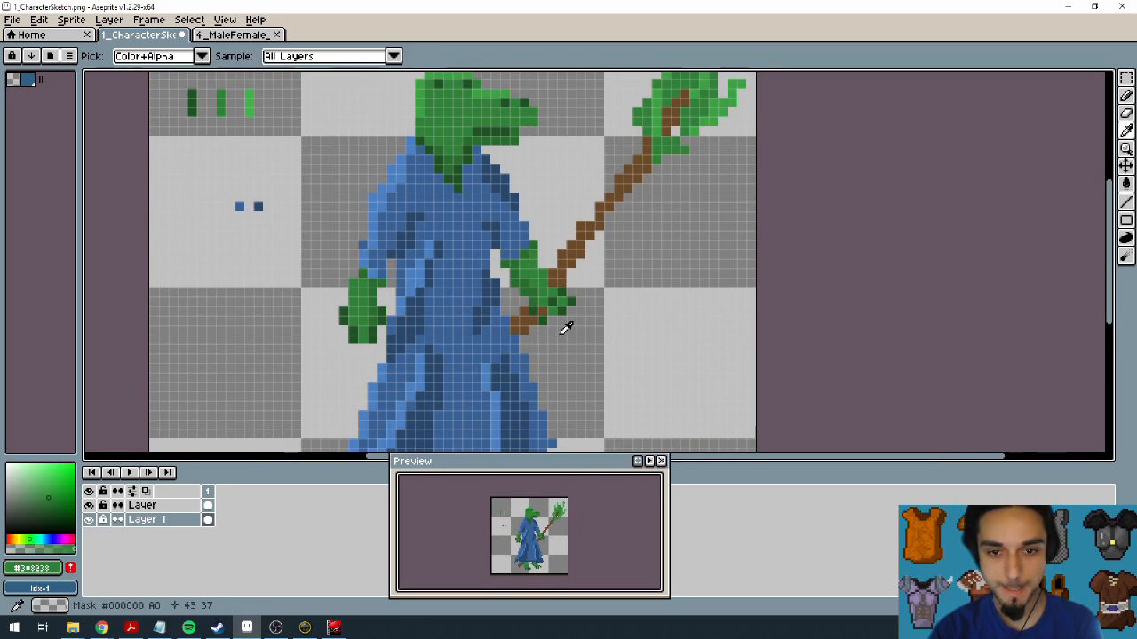
{"action": "left_click", "coordinate": [560, 307], "text": "alt"}
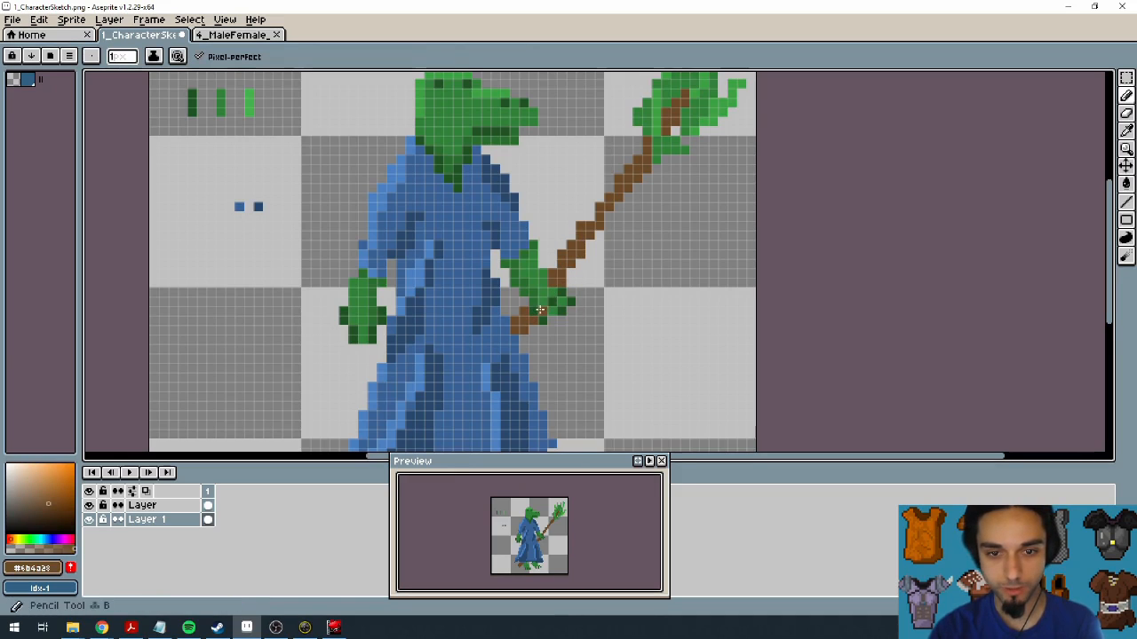
{"action": "left_click", "coordinate": [204, 504]}
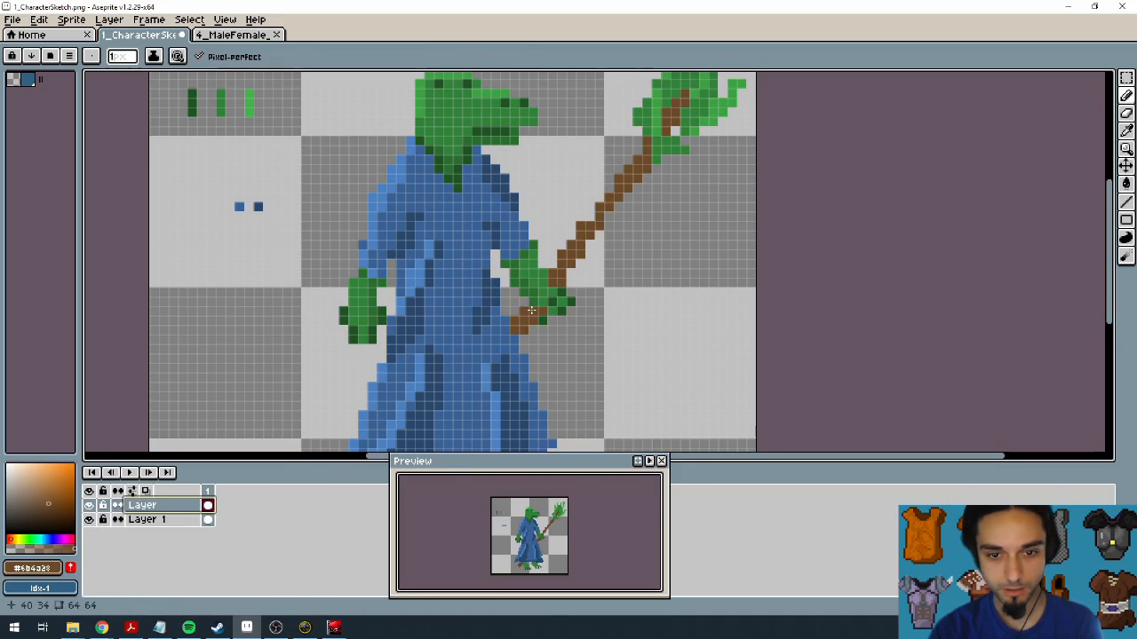
{"action": "left_click", "coordinate": [532, 312]}
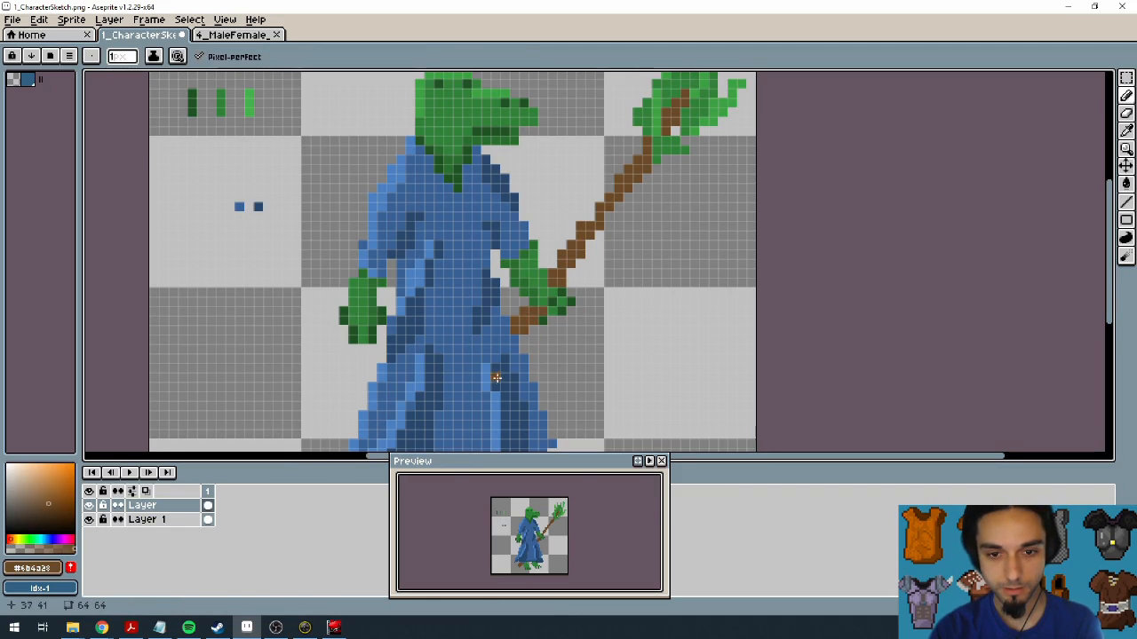
{"action": "left_click_drag", "start_coordinate": [606, 323], "coordinate": [604, 320]}
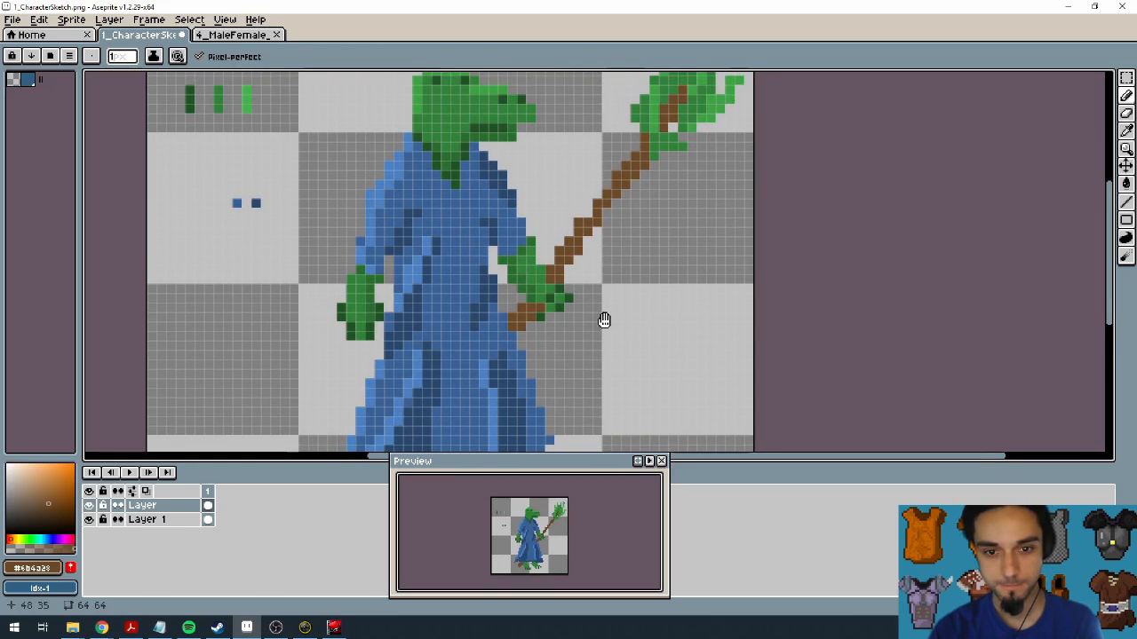
{"action": "left_click", "coordinate": [549, 286]}
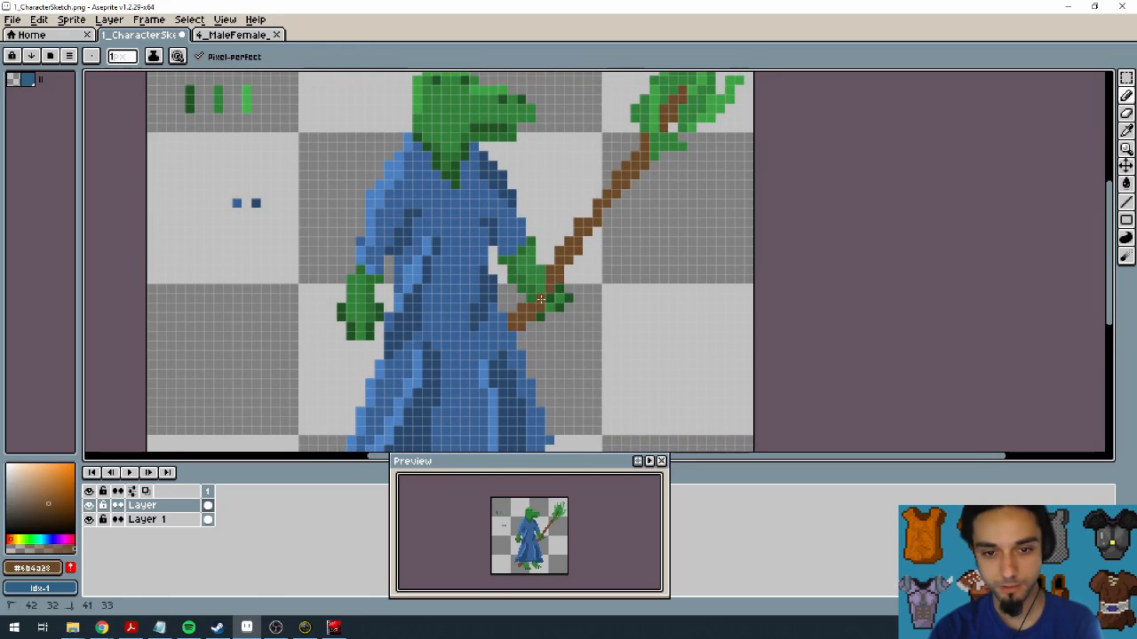
{"action": "left_click_drag", "start_coordinate": [592, 322], "coordinate": [607, 282]}
{"action": "scroll", "coordinate": [608, 281], "scroll_direction": "down", "scroll_amount": 4}
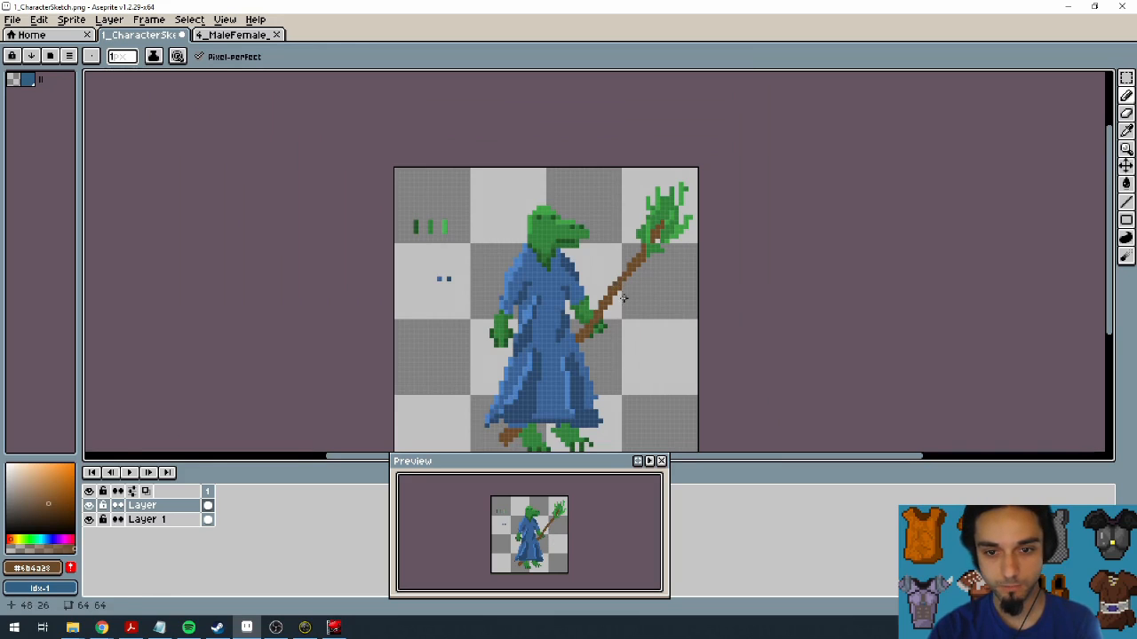
Step: Thicken the staff's shaft along its upper edge between the hand and the foliage in the same brown
{"action": "left_click_drag", "start_coordinate": [631, 266], "coordinate": [619, 276]}
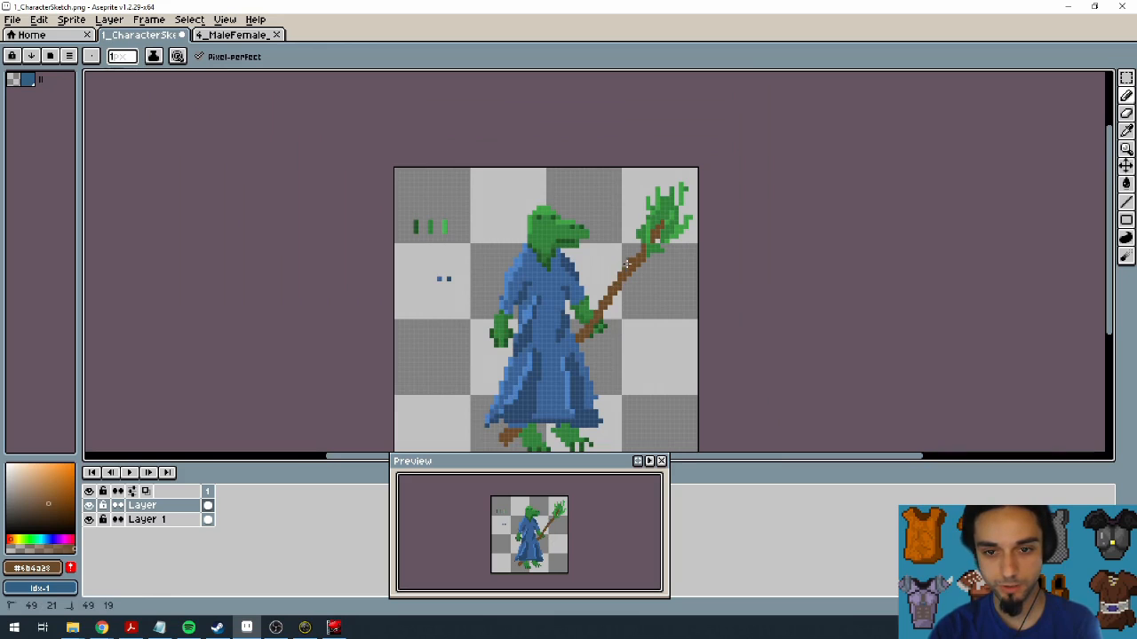
{"action": "key", "text": "e"}
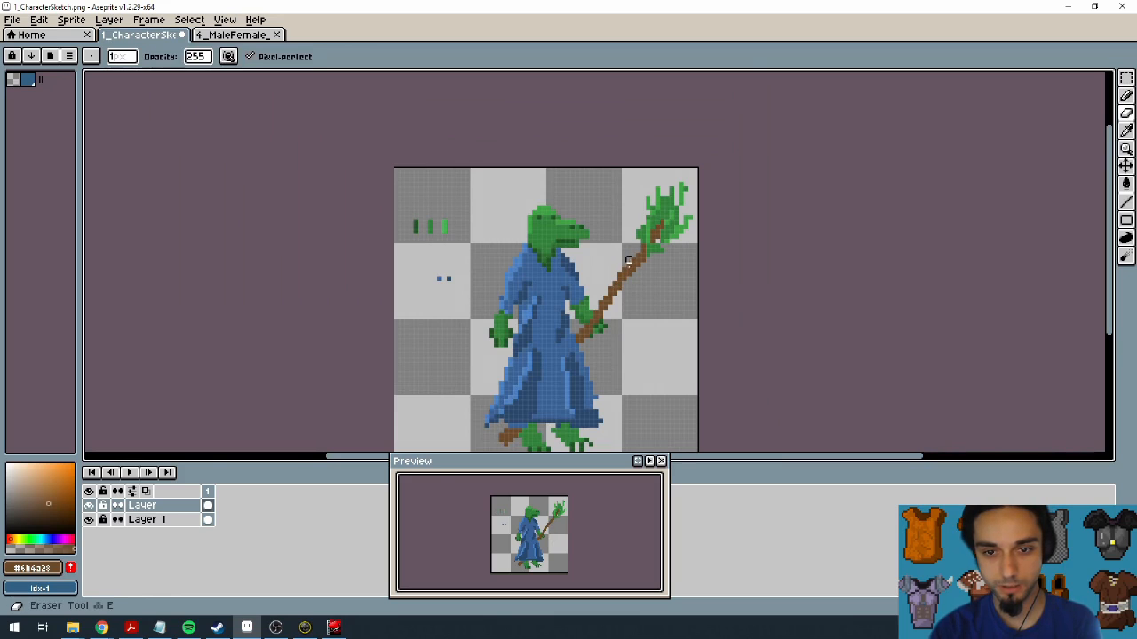
{"action": "key", "text": "b"}
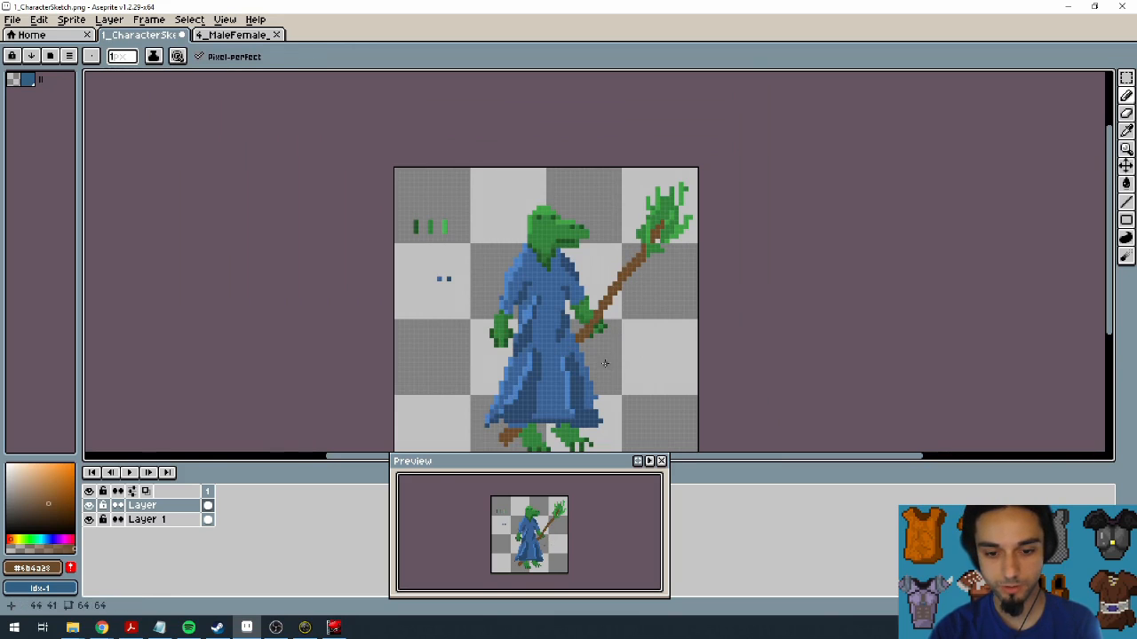
Step: Shade the staff's lower edge from the hand up to the foliage in dark brown #45301A
{"action": "scroll", "coordinate": [604, 362], "scroll_direction": "up", "scroll_amount": 2}
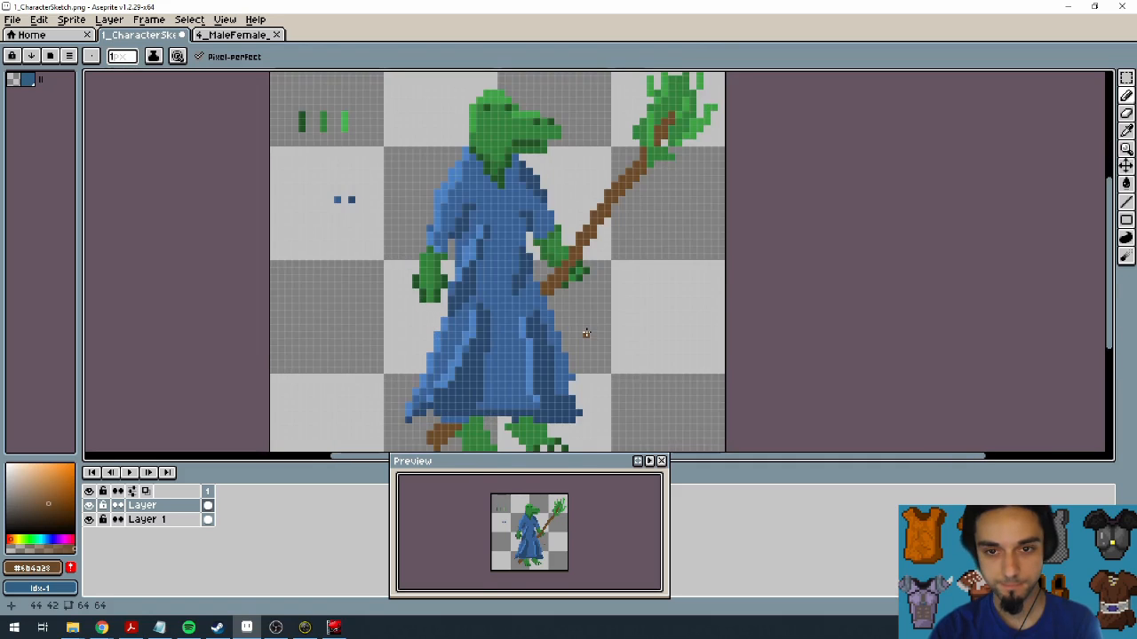
{"action": "scroll", "coordinate": [586, 333], "scroll_direction": "down", "scroll_amount": 1}
{"action": "scroll", "coordinate": [586, 333], "scroll_direction": "up", "scroll_amount": 1}
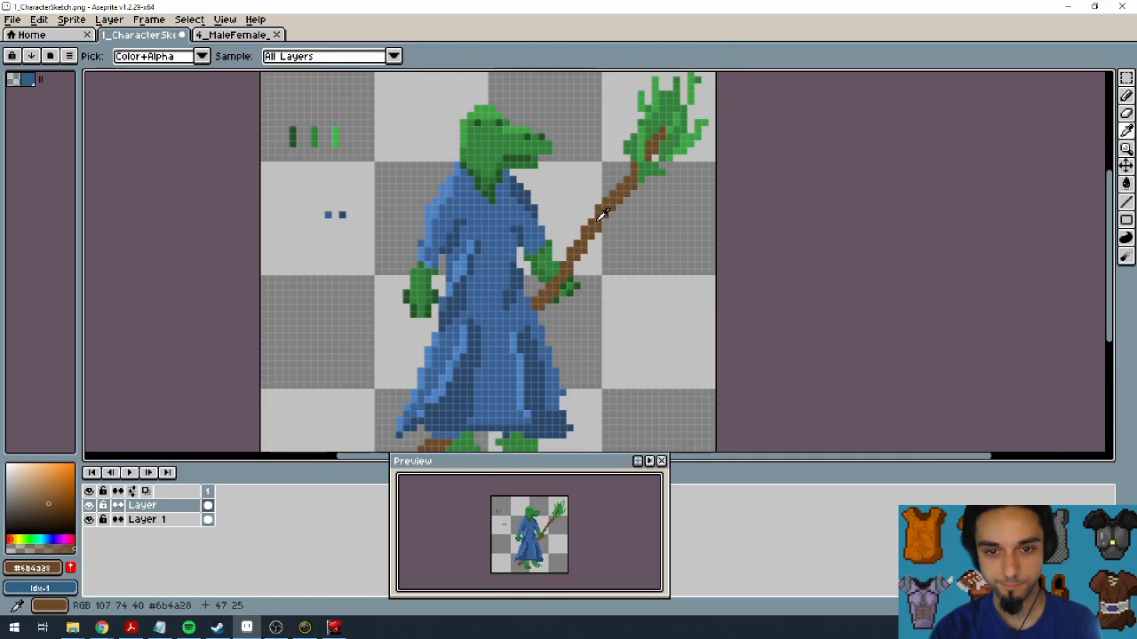
{"action": "left_click", "coordinate": [29, 570]}
{"action": "left_click", "coordinate": [139, 530]}
{"action": "left_click_drag", "start_coordinate": [147, 526], "coordinate": [106, 527]}
{"action": "key", "text": "Escape"}
{"action": "left_click_drag", "start_coordinate": [610, 208], "coordinate": [581, 241]}
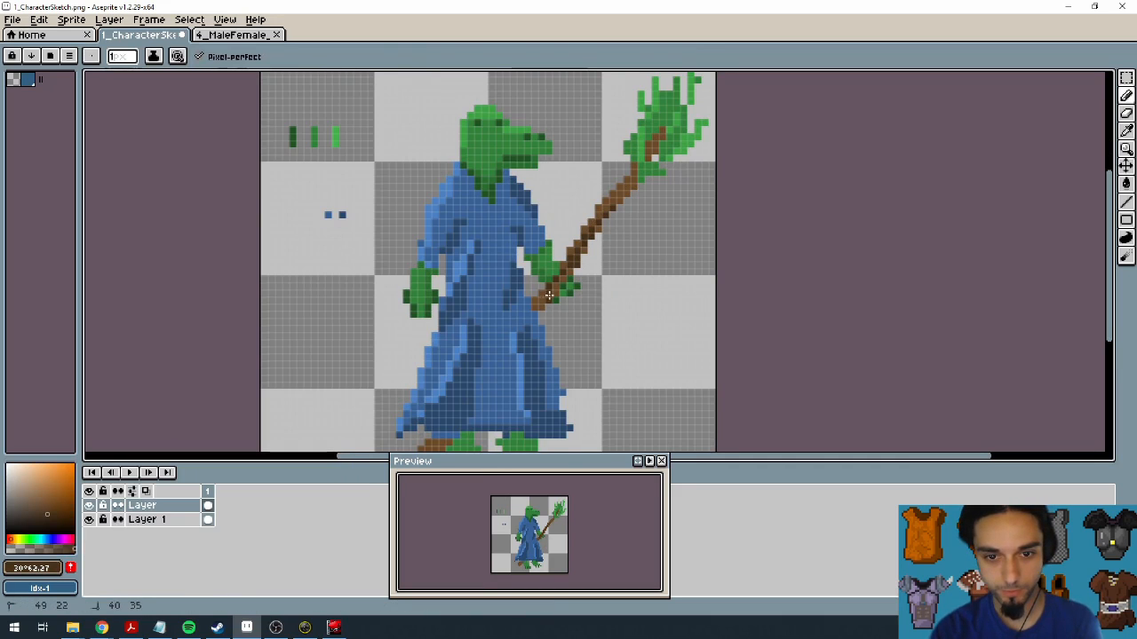
{"action": "scroll", "coordinate": [608, 273], "scroll_direction": "up", "scroll_amount": 2}
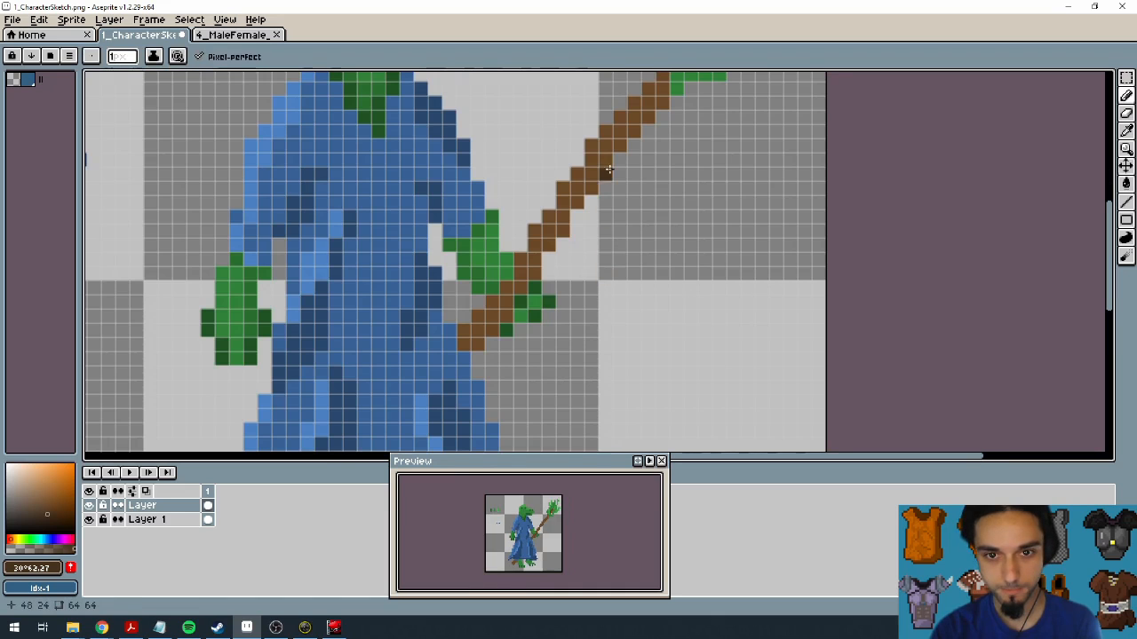
{"action": "left_click_drag", "start_coordinate": [564, 225], "coordinate": [550, 240]}
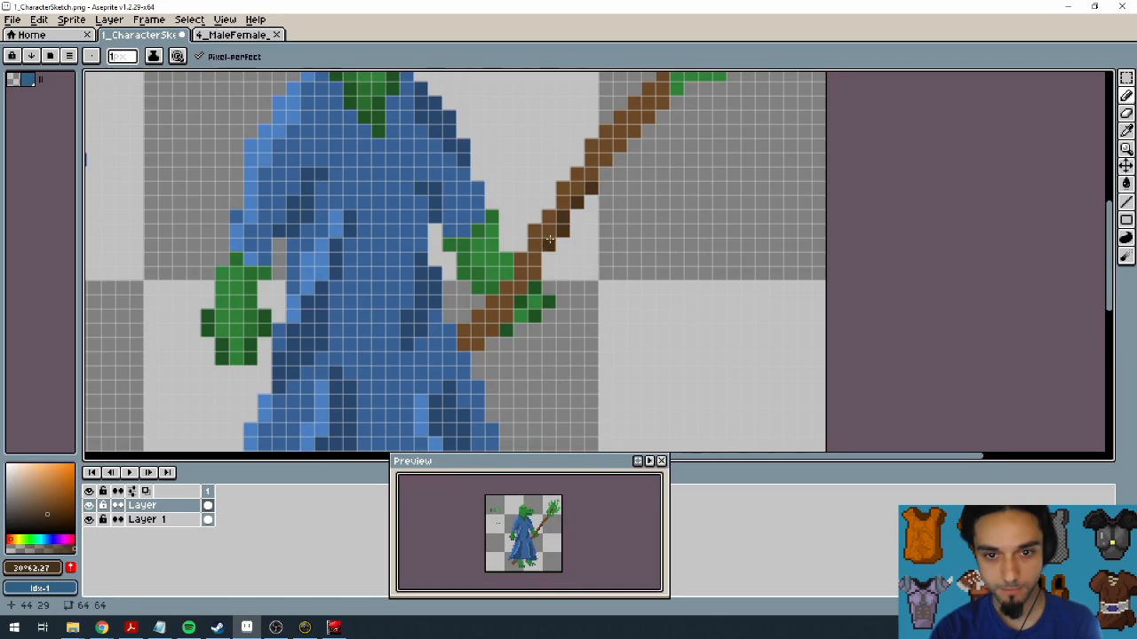
{"action": "left_click", "coordinate": [536, 266]}
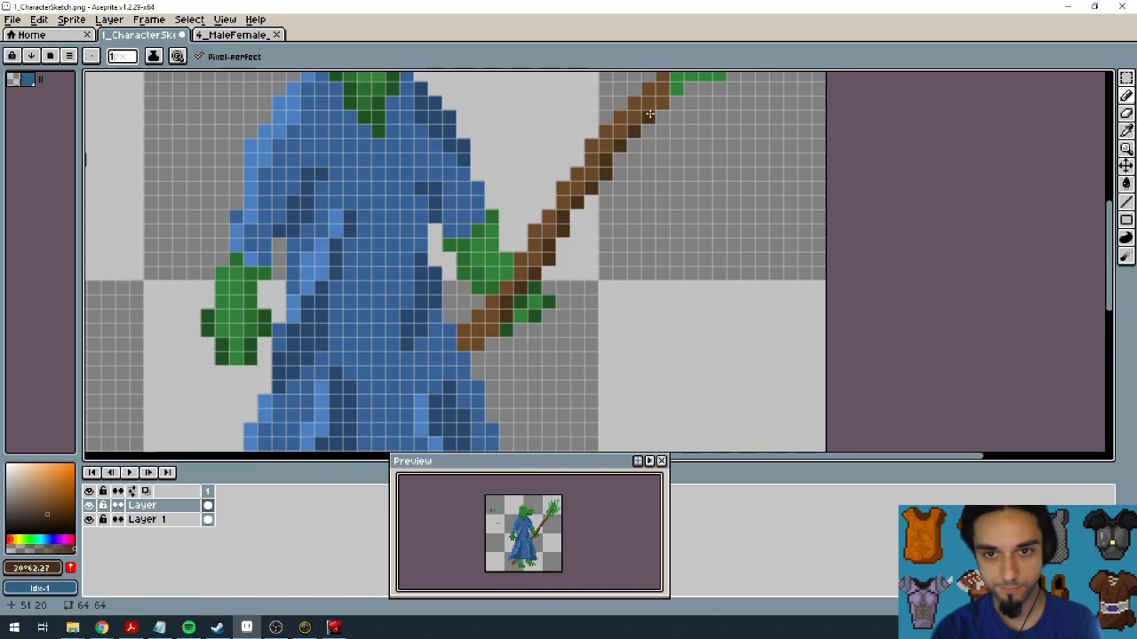
{"action": "left_click_drag", "start_coordinate": [556, 300], "coordinate": [624, 246]}
{"action": "left_click_drag", "start_coordinate": [654, 142], "coordinate": [538, 350]}
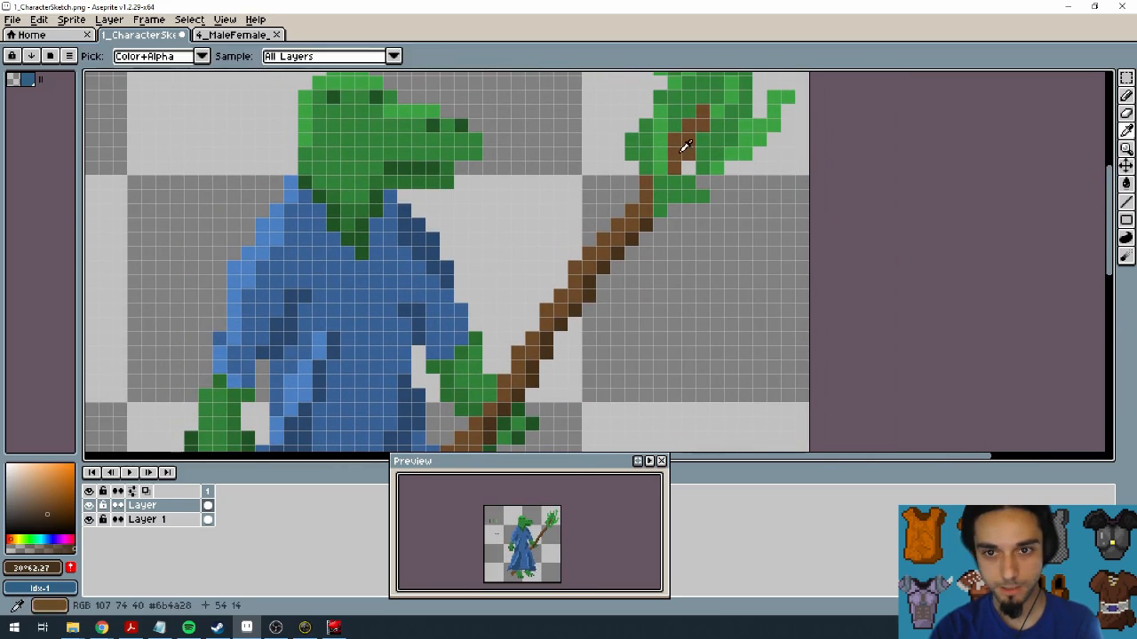
Step: Recolour the part of the staff inside the foliage on Layer 1 with a lighter orange-brown
{"action": "left_click", "coordinate": [680, 147], "text": "alt"}
{"action": "left_click", "coordinate": [32, 567]}
{"action": "left_click_drag", "start_coordinate": [141, 527], "coordinate": [223, 527]}
{"action": "key", "text": "g"}
{"action": "left_click", "coordinate": [685, 167]}
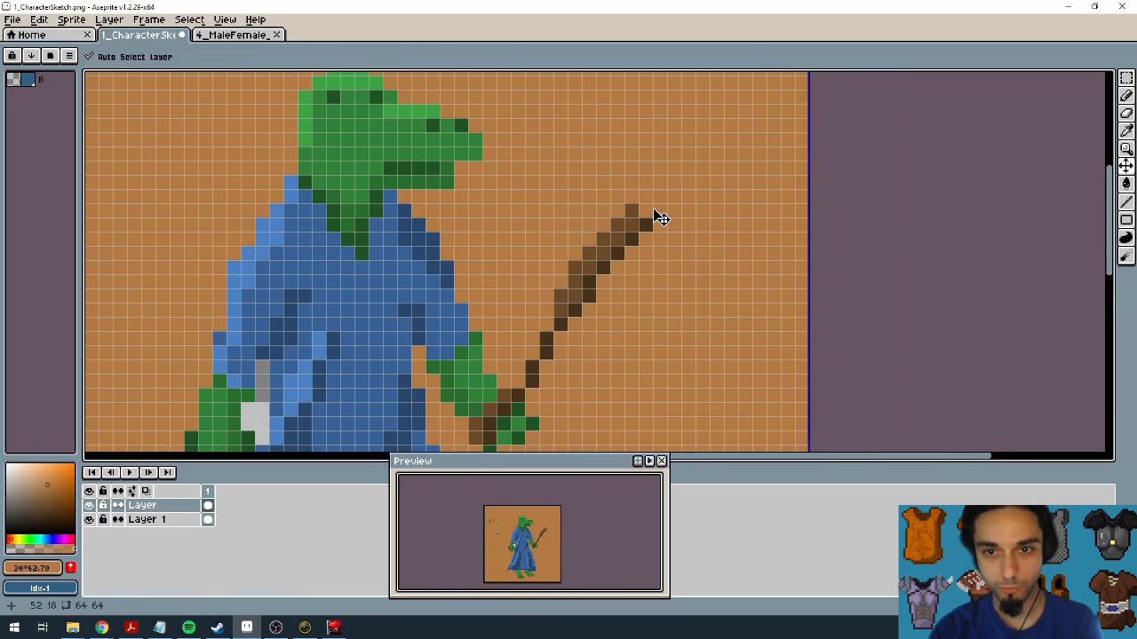
{"action": "key", "text": "ctrl+z"}
{"action": "left_click", "coordinate": [143, 519]}
{"action": "left_click", "coordinate": [688, 153]}
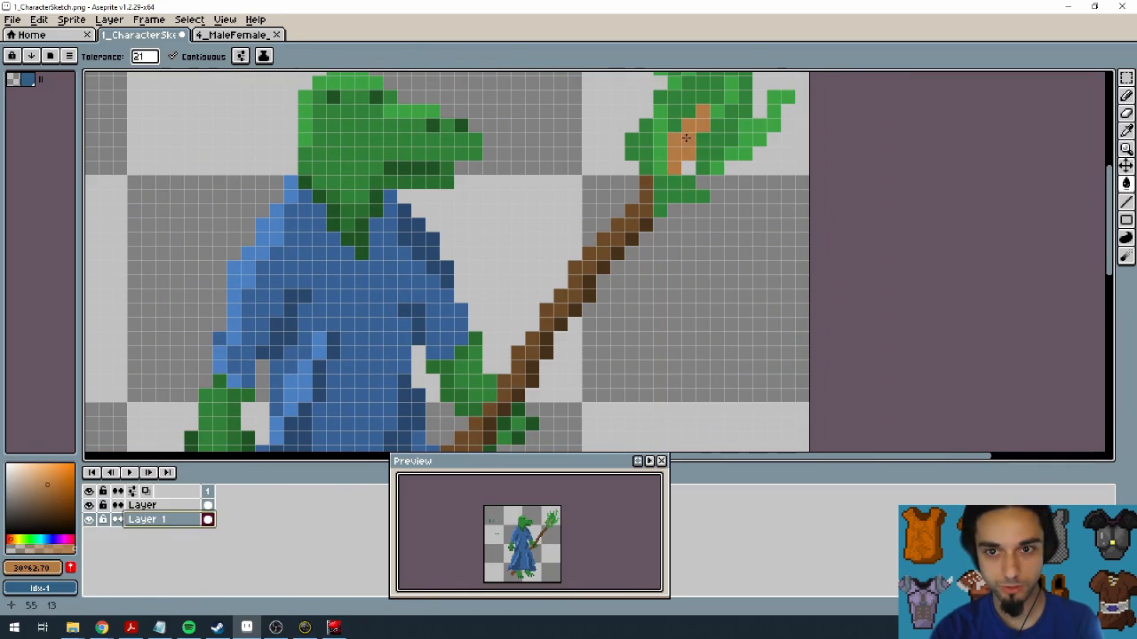
Step: Recolour the brown piece beneath the robe's hem, beside the feet, in dark brown #45301A
{"action": "scroll", "coordinate": [561, 335], "scroll_direction": "down", "scroll_amount": 2}
{"action": "scroll", "coordinate": [561, 335], "scroll_direction": "down", "scroll_amount": 1}
{"action": "left_click_drag", "start_coordinate": [596, 347], "coordinate": [665, 286]}
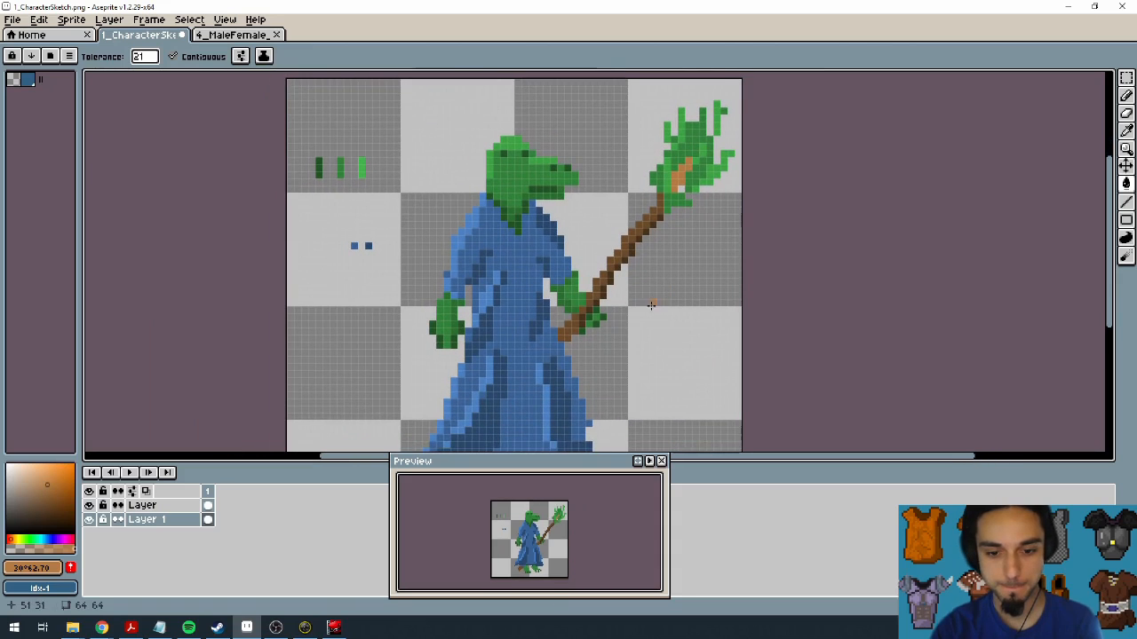
{"action": "left_click_drag", "start_coordinate": [592, 274], "coordinate": [604, 185]}
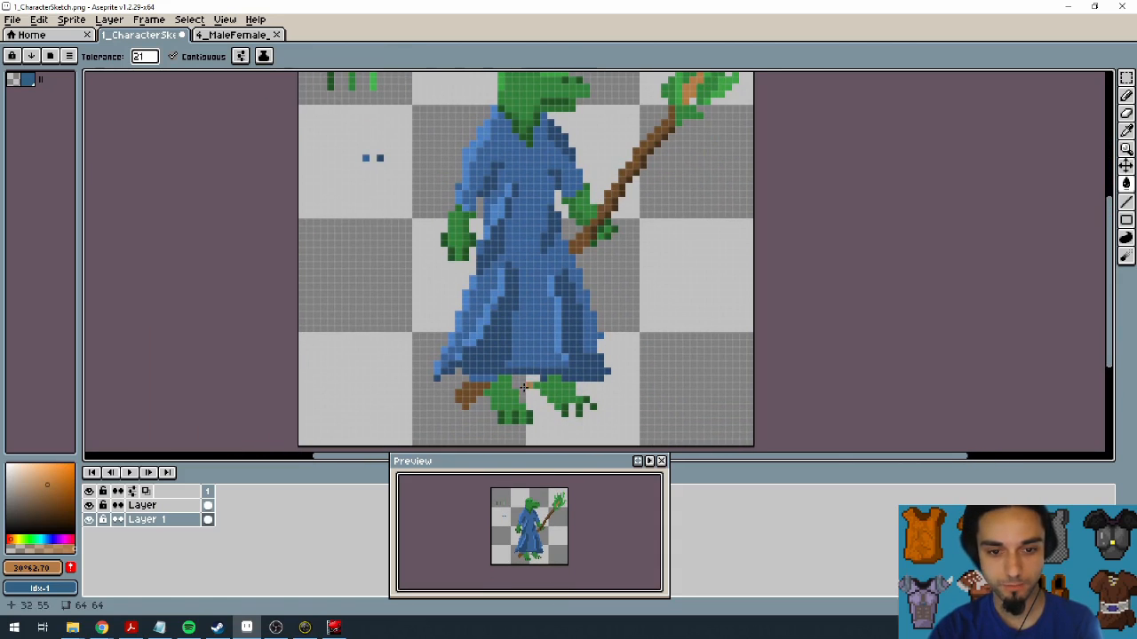
{"action": "left_click", "coordinate": [622, 211], "text": "alt"}
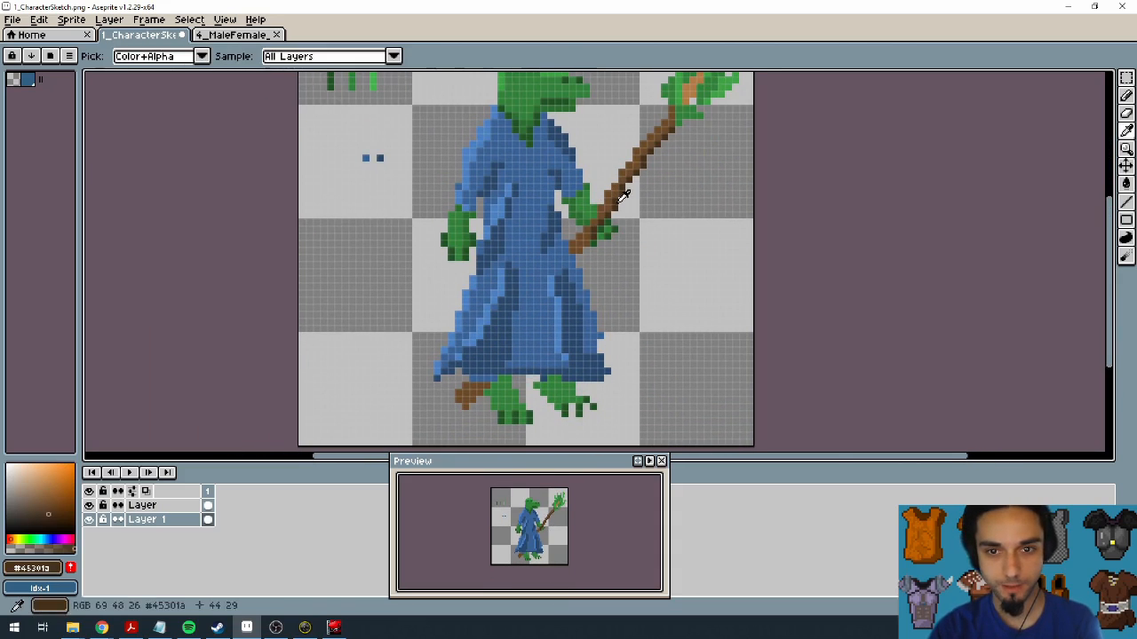
{"action": "left_click", "coordinate": [470, 397]}
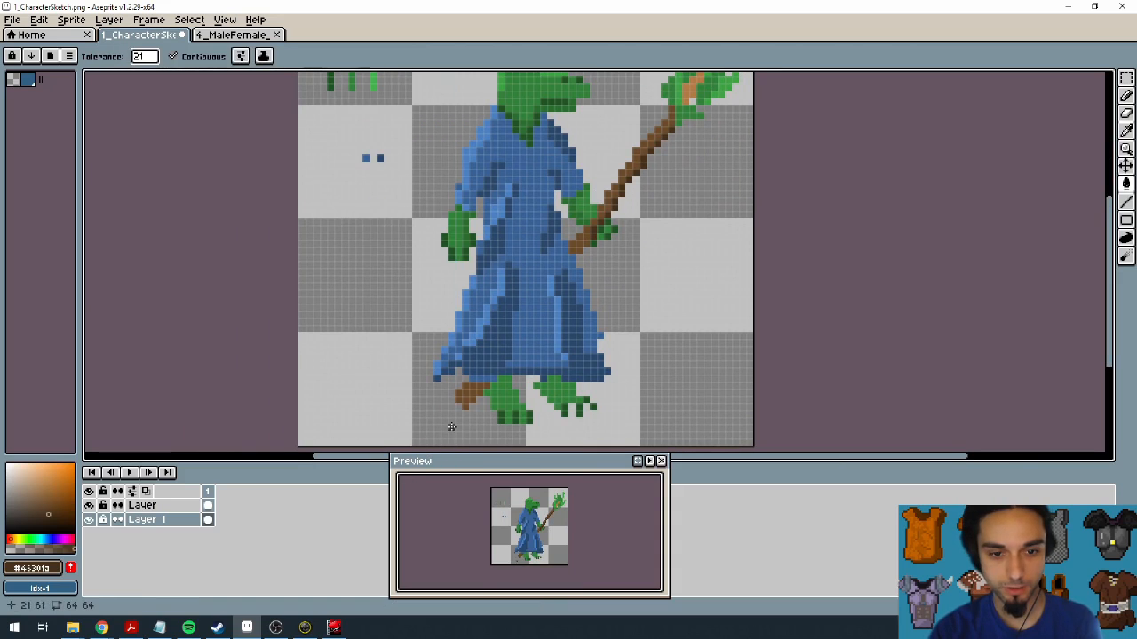
{"action": "key", "text": "b"}
{"action": "left_click_drag", "start_coordinate": [464, 386], "coordinate": [461, 386]}
{"action": "left_click", "coordinate": [458, 393]}
{"action": "left_click", "coordinate": [459, 399]}
{"action": "key", "text": "ctrl+z"}
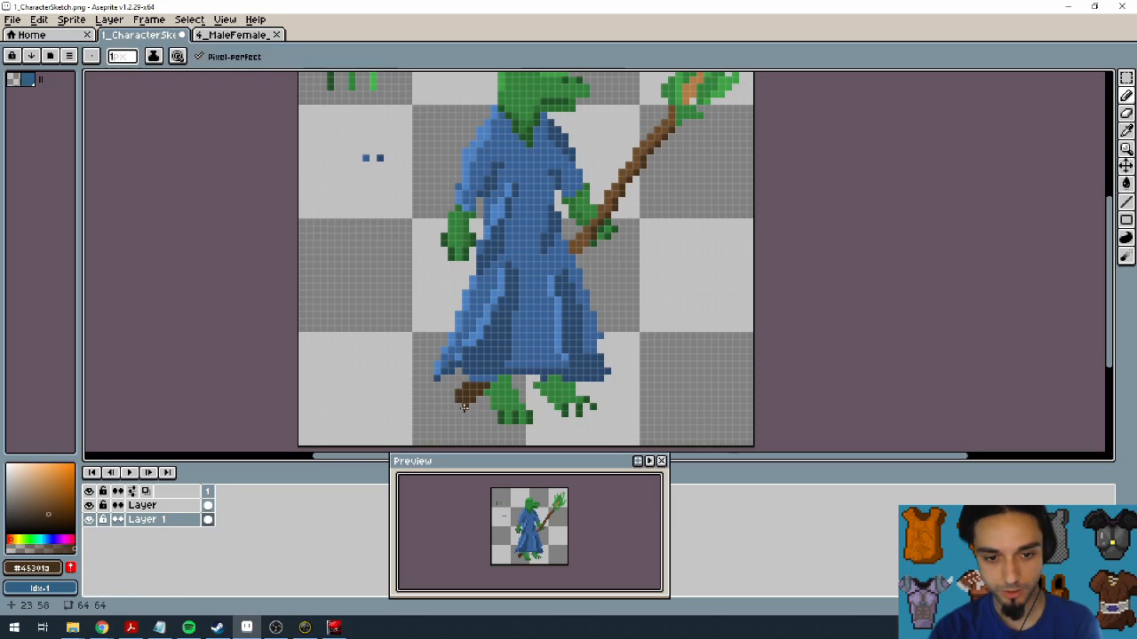
Step: Merge the upper layer down into Layer 1
{"action": "right_click", "coordinate": [160, 505]}
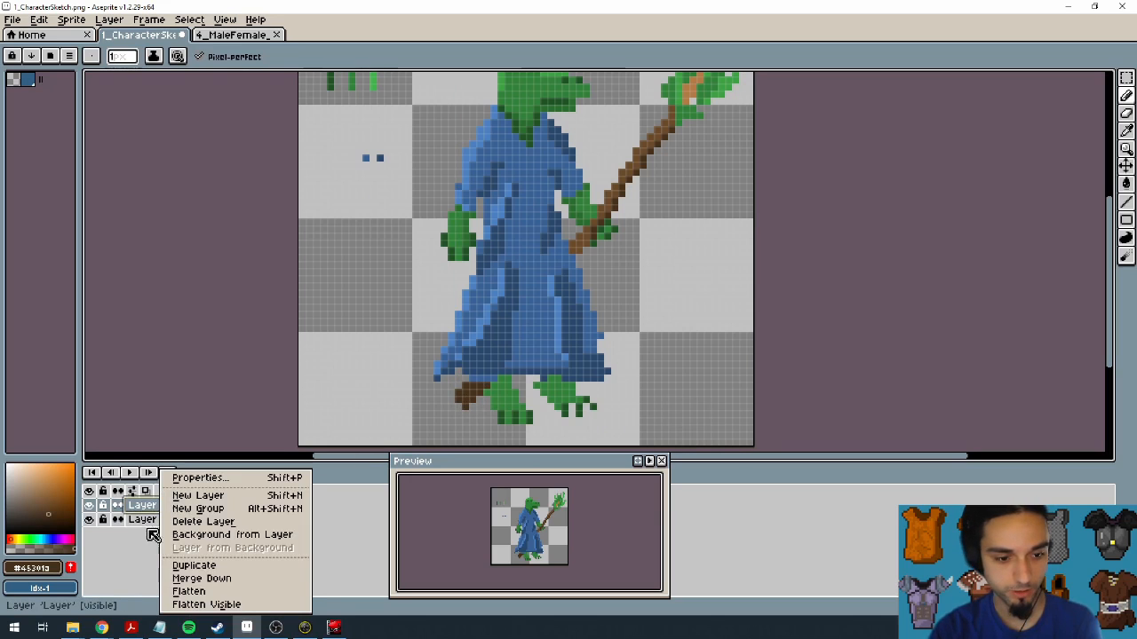
{"action": "left_click", "coordinate": [250, 579]}
{"action": "left_click_drag", "start_coordinate": [612, 202], "coordinate": [632, 316]}
{"action": "left_click_drag", "start_coordinate": [606, 263], "coordinate": [634, 252]}
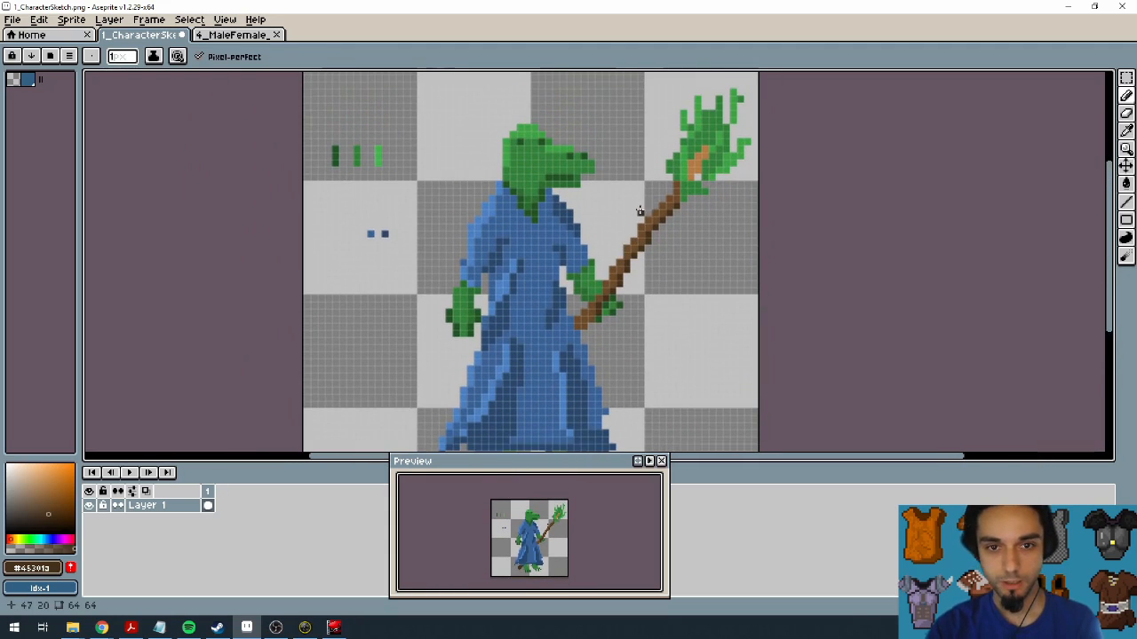
Step: Recolour both of the character's eyes in dark red with HSV 6°, 87, 64
{"action": "scroll", "coordinate": [450, 246], "scroll_direction": "up", "scroll_amount": 3}
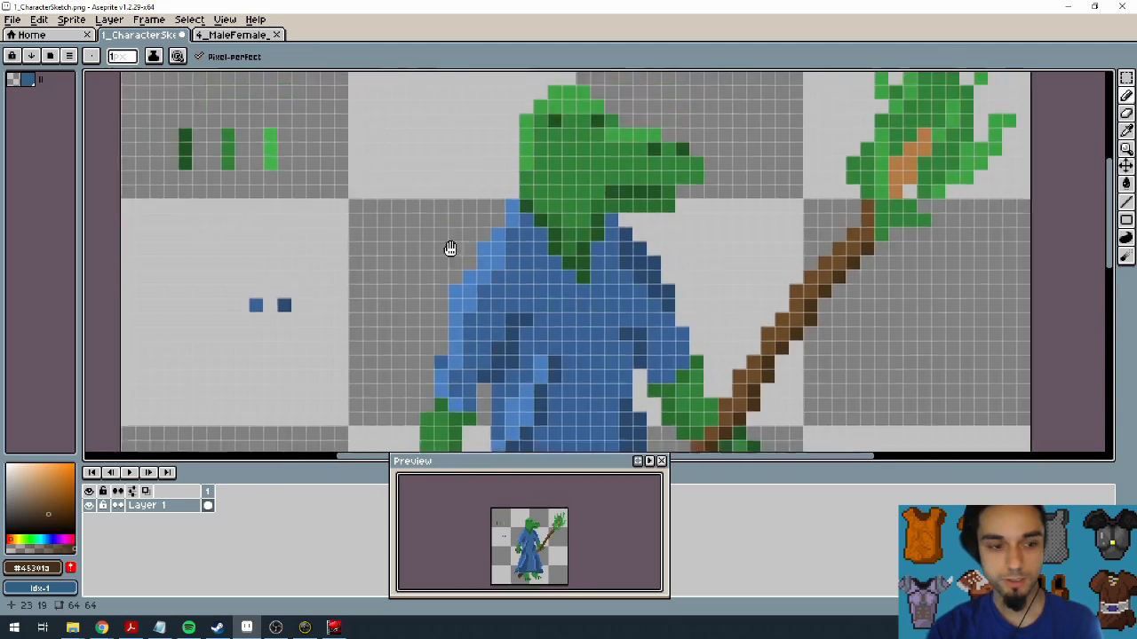
{"action": "left_click", "coordinate": [10, 538]}
{"action": "left_click", "coordinate": [65, 471]}
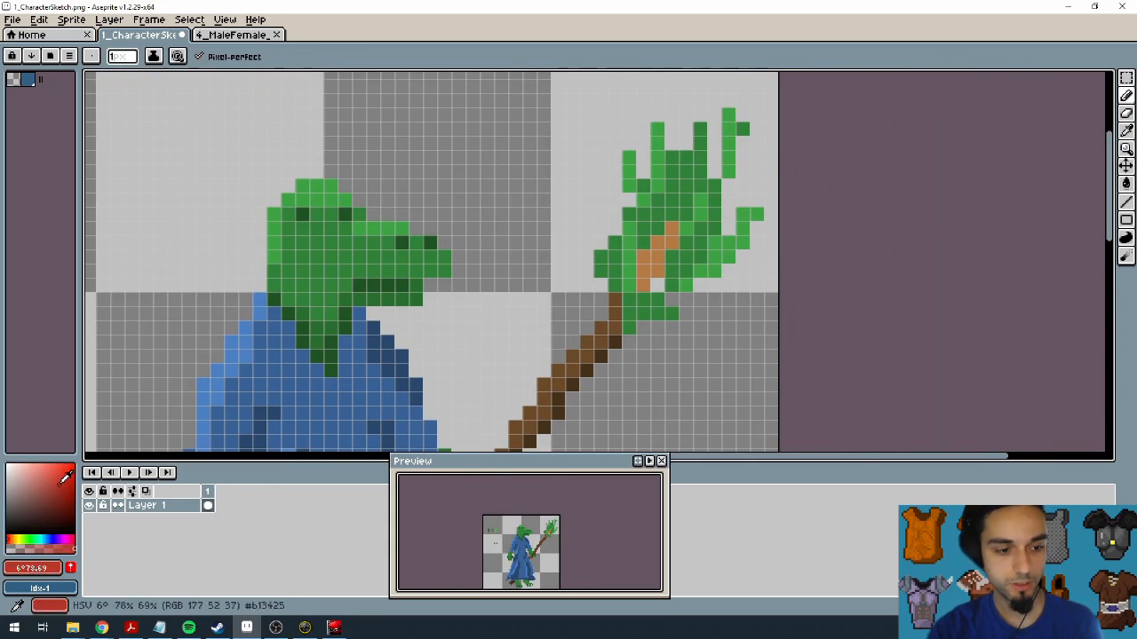
{"action": "key", "text": "g"}
{"action": "left_click", "coordinate": [302, 214]}
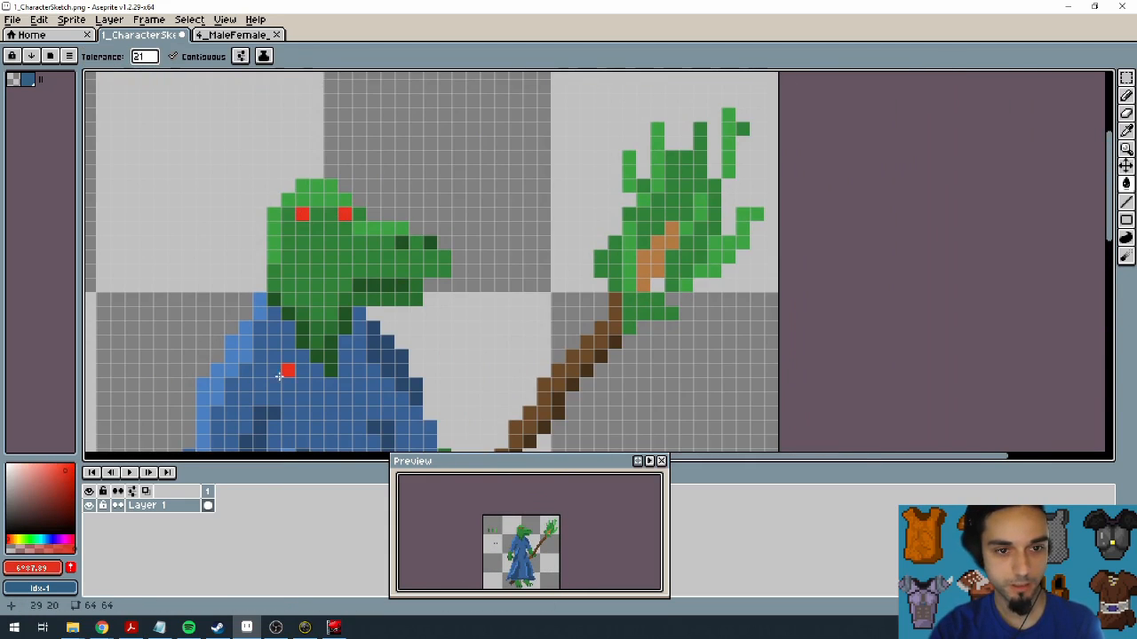
{"action": "left_click", "coordinate": [39, 566]}
{"action": "left_click", "coordinate": [270, 527]}
{"action": "left_click_drag", "start_coordinate": [269, 527], "coordinate": [204, 528]}
{"action": "left_click", "coordinate": [297, 216]}
{"action": "left_click", "coordinate": [344, 214]}
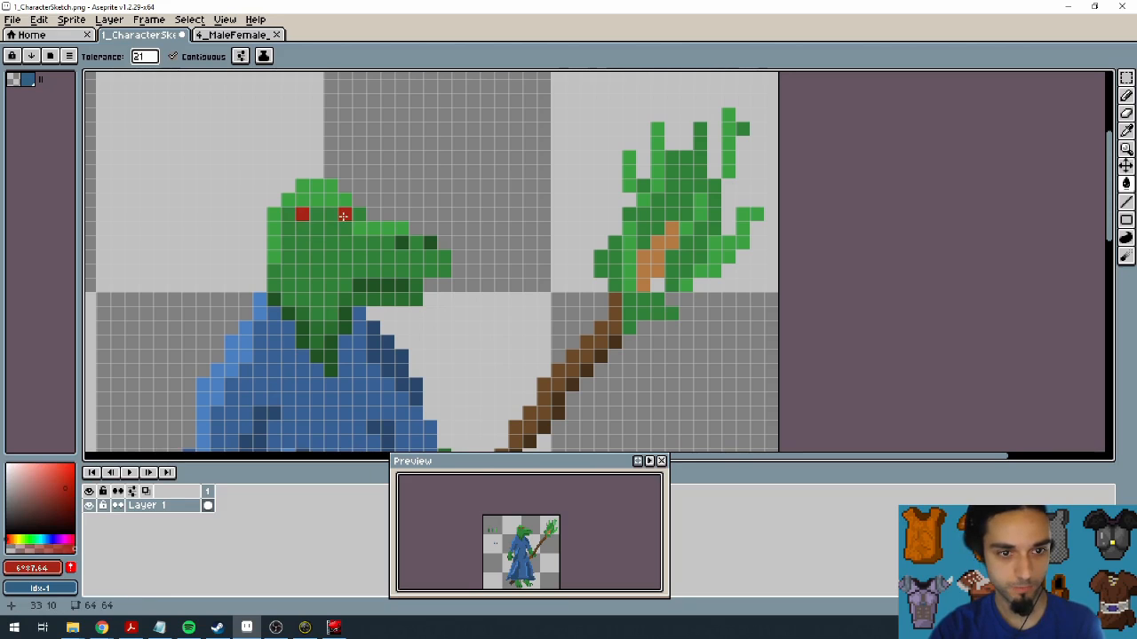
Step: Extend each eye one pixel downward in the same dark red
{"action": "key", "text": "b"}
{"action": "left_click", "coordinate": [300, 227]}
{"action": "left_click", "coordinate": [345, 228]}
Step: Try dark red in the character's mouth, and undo it
{"action": "left_click_drag", "start_coordinate": [399, 318], "coordinate": [566, 266]}
{"action": "left_click", "coordinate": [541, 244]}
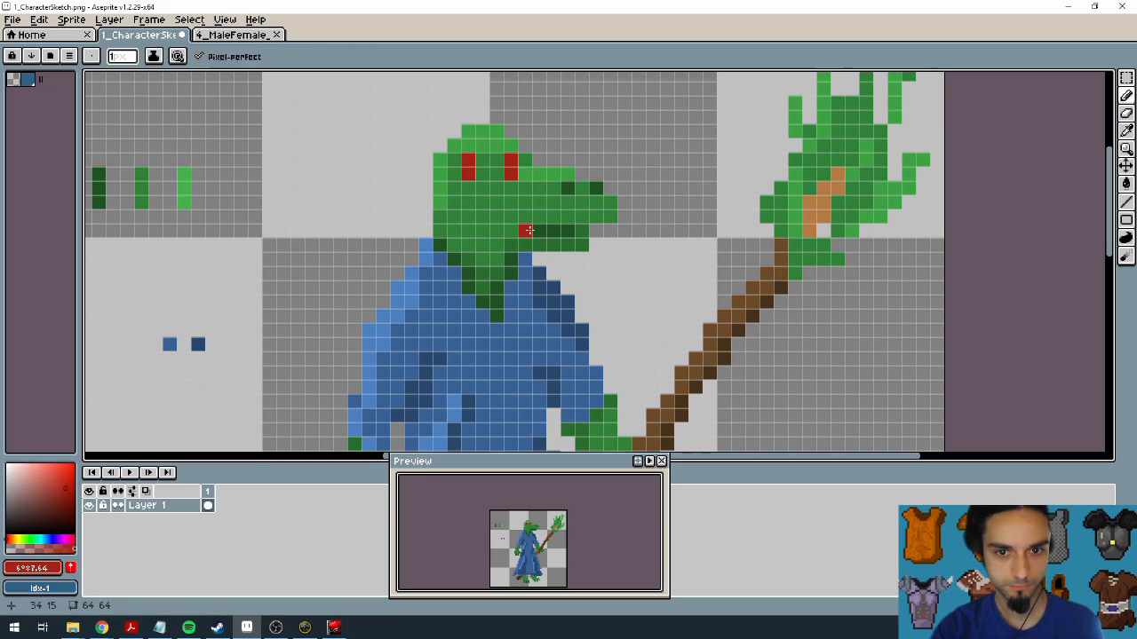
{"action": "key", "text": "v"}
{"action": "key", "text": "ctrl+z"}
{"action": "key", "text": "b"}
{"action": "left_click_drag", "start_coordinate": [510, 270], "coordinate": [521, 317]}
{"action": "left_click", "coordinate": [440, 304]}
Step: Add a dark green #1F5424 brow pixel directly above each eye
{"action": "left_click", "coordinate": [535, 276], "text": "alt"}
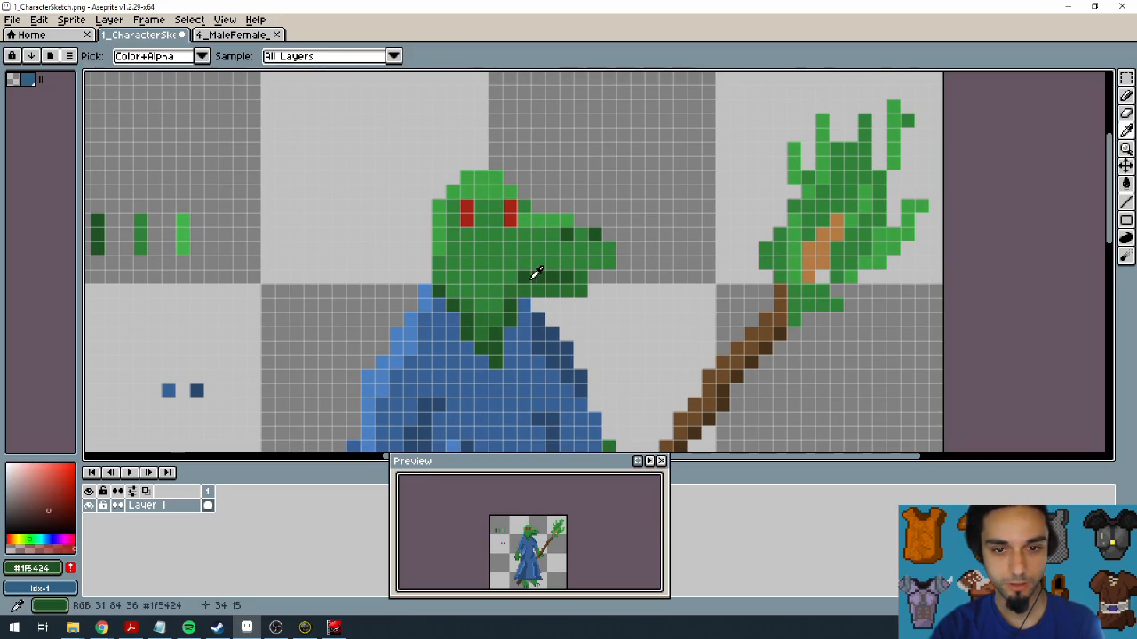
{"action": "left_click", "coordinate": [466, 192]}
{"action": "left_click", "coordinate": [509, 192]}
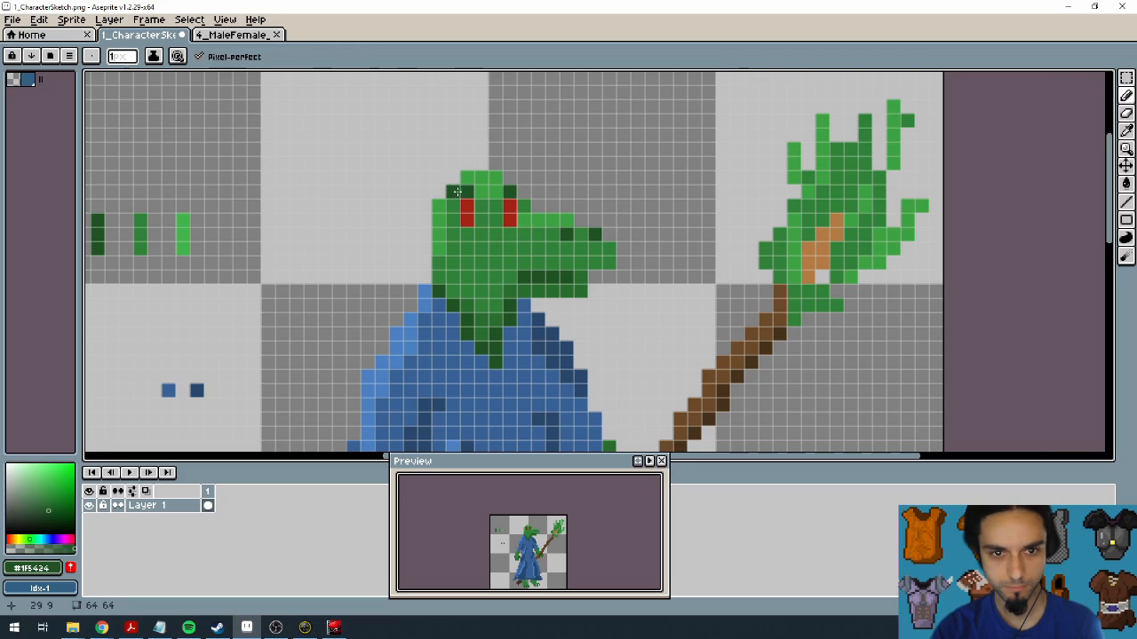
{"action": "scroll", "coordinate": [488, 203], "scroll_direction": "down", "scroll_amount": 4}
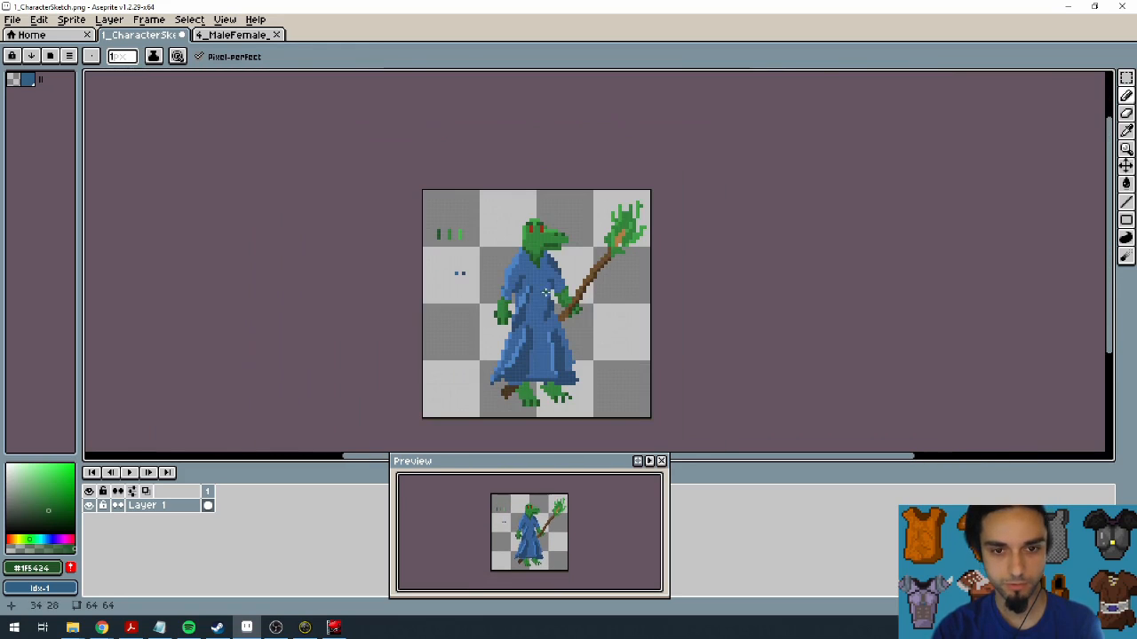
{"action": "left_click_drag", "start_coordinate": [534, 313], "coordinate": [513, 343]}
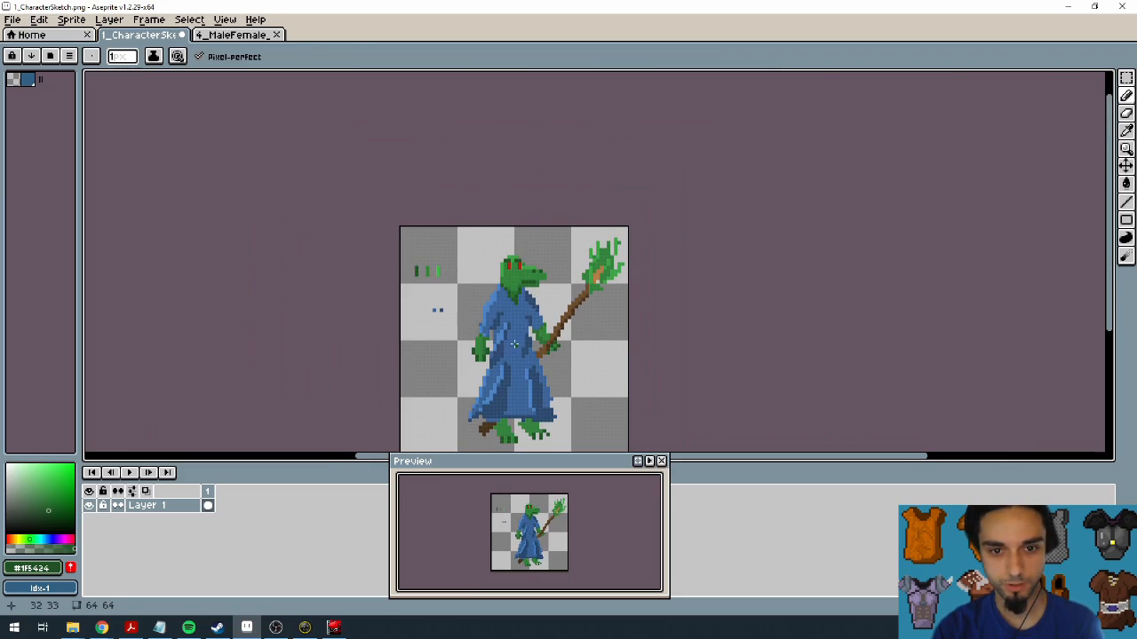
Step: Try dark green #1F5424 pixels on the character's head, and undo the pencil marks
{"action": "scroll", "coordinate": [514, 329], "scroll_direction": "up", "scroll_amount": 3}
{"action": "left_click", "coordinate": [538, 229], "text": "alt"}
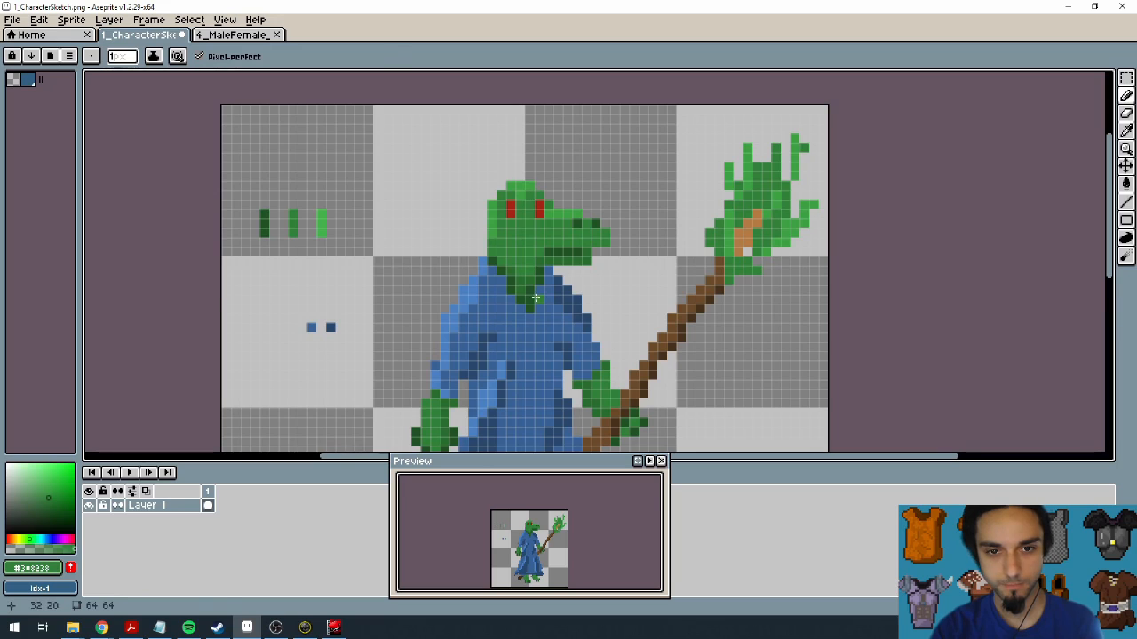
{"action": "key", "text": "alt"}
{"action": "left_click", "coordinate": [566, 245], "text": "alt"}
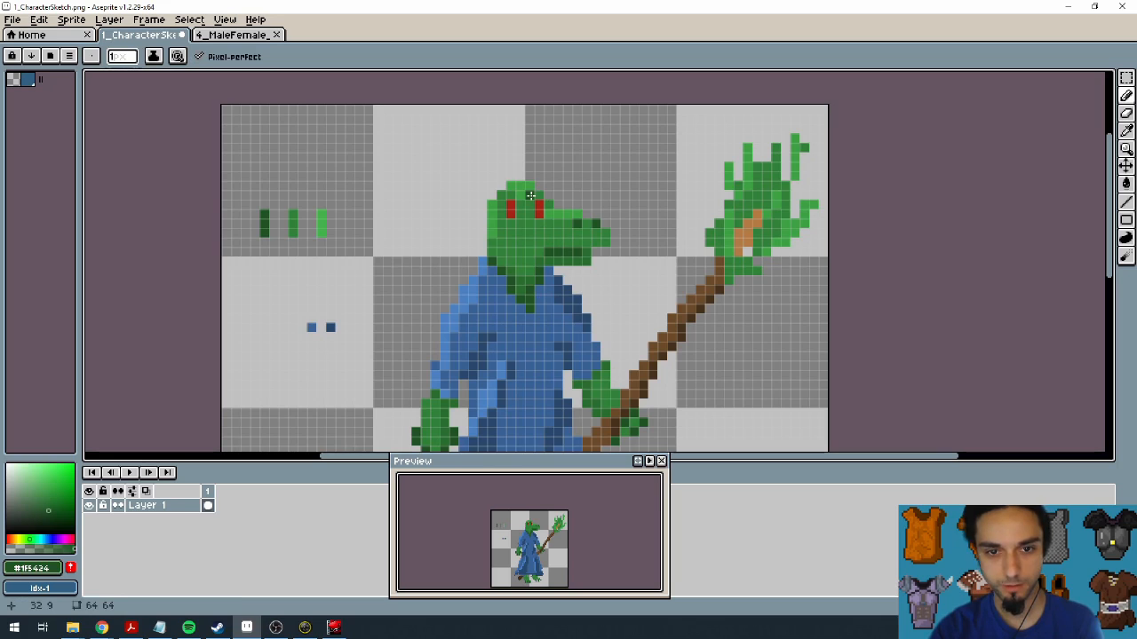
{"action": "key", "text": "ctrl+z"}
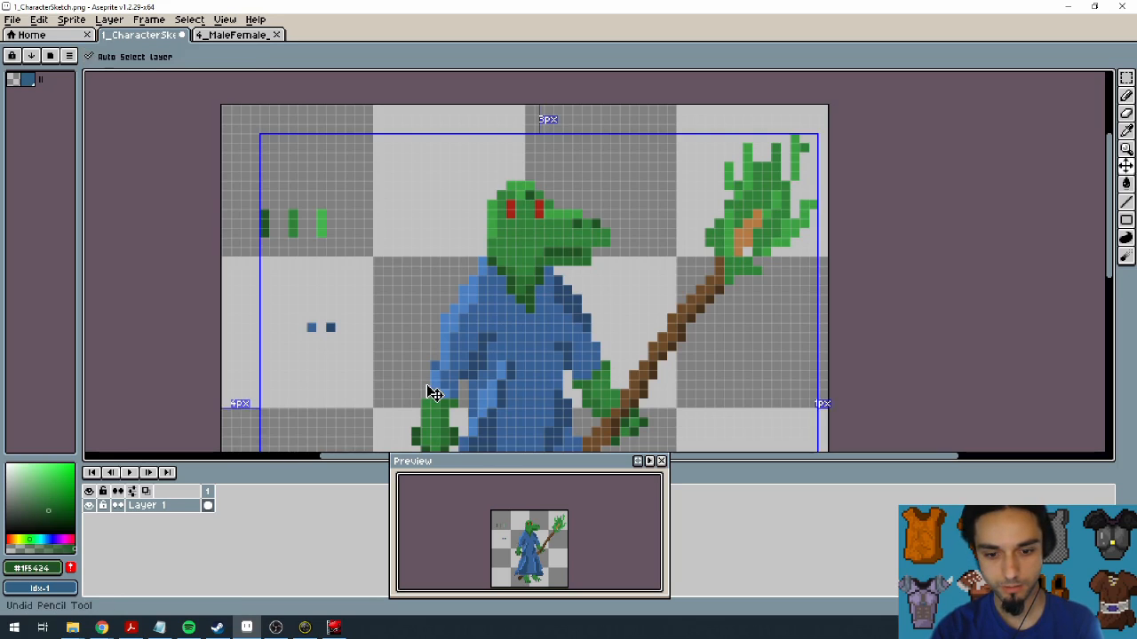
{"action": "key", "text": "ctrl+z"}
{"action": "mouse_move", "coordinate": [531, 380]}
{"action": "left_mouse_down"}
{"action": "mouse_move", "coordinate": [573, 295]}
{"action": "mouse_move", "coordinate": [568, 234]}
{"action": "left_mouse_up"}
{"action": "scroll", "coordinate": [573, 296], "scroll_direction": "down", "scroll_amount": 2}
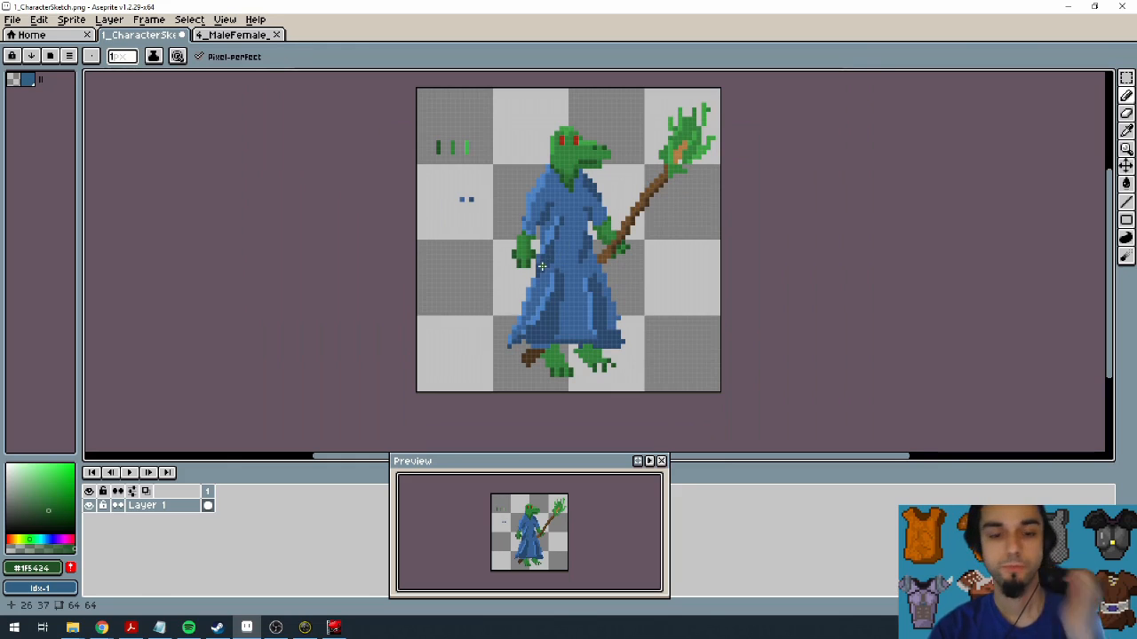
{"action": "left_click_drag", "start_coordinate": [556, 241], "coordinate": [546, 258]}
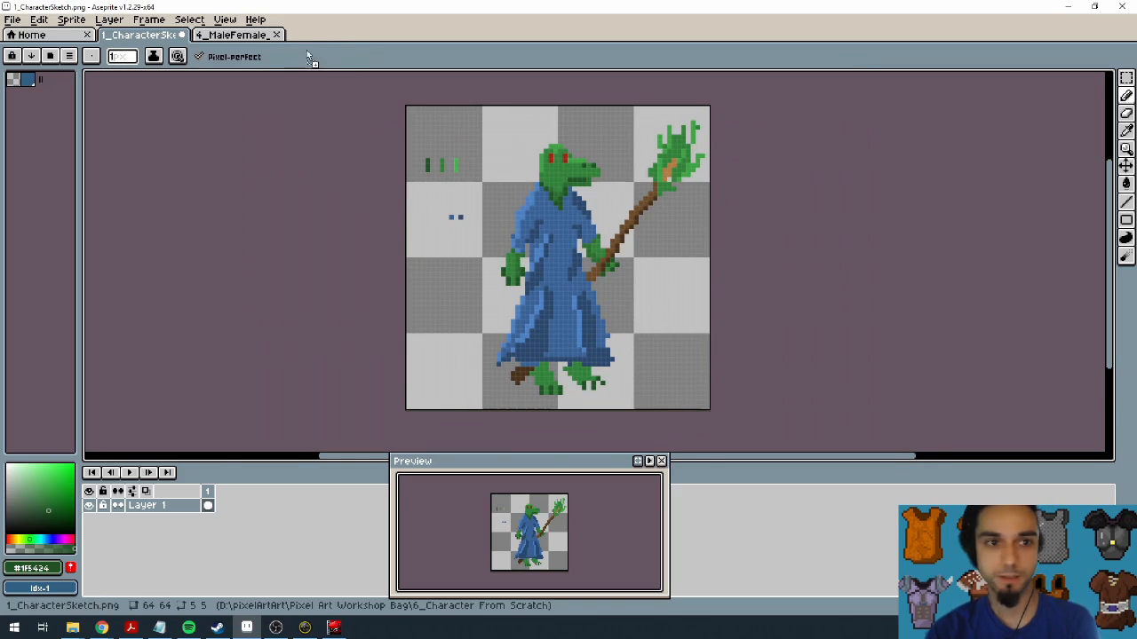
{"action": "key", "text": "alt+Tab"}
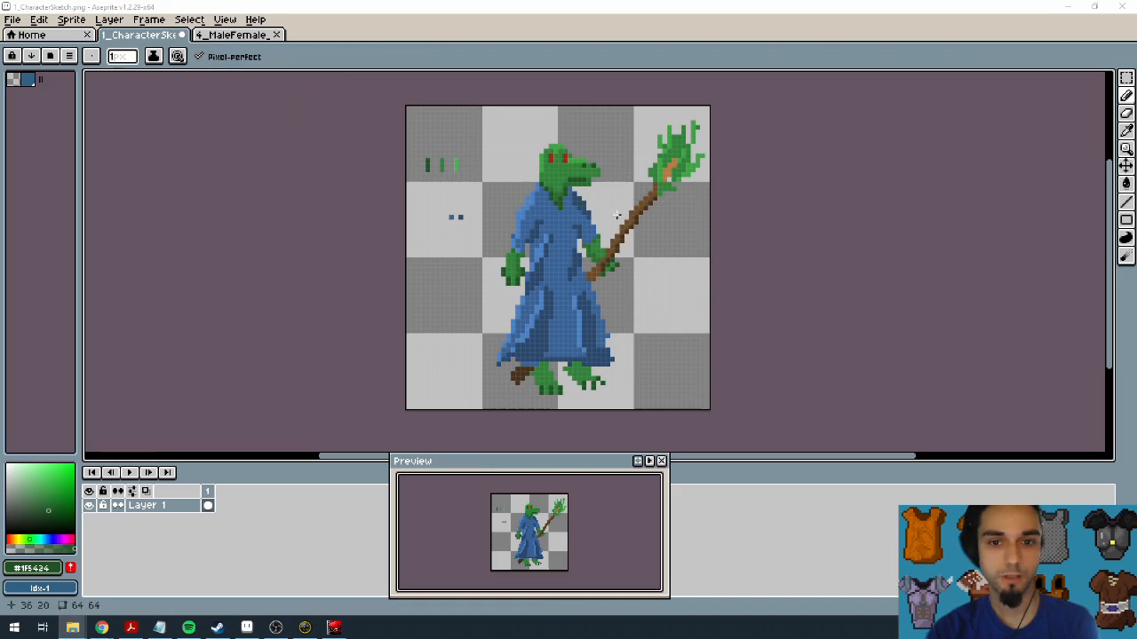
{"action": "mouse_move", "coordinate": [540, 277]}
{"action": "left_mouse_down"}
{"action": "mouse_move", "coordinate": [566, 299]}
{"action": "mouse_move", "coordinate": [548, 291]}
{"action": "left_mouse_up"}
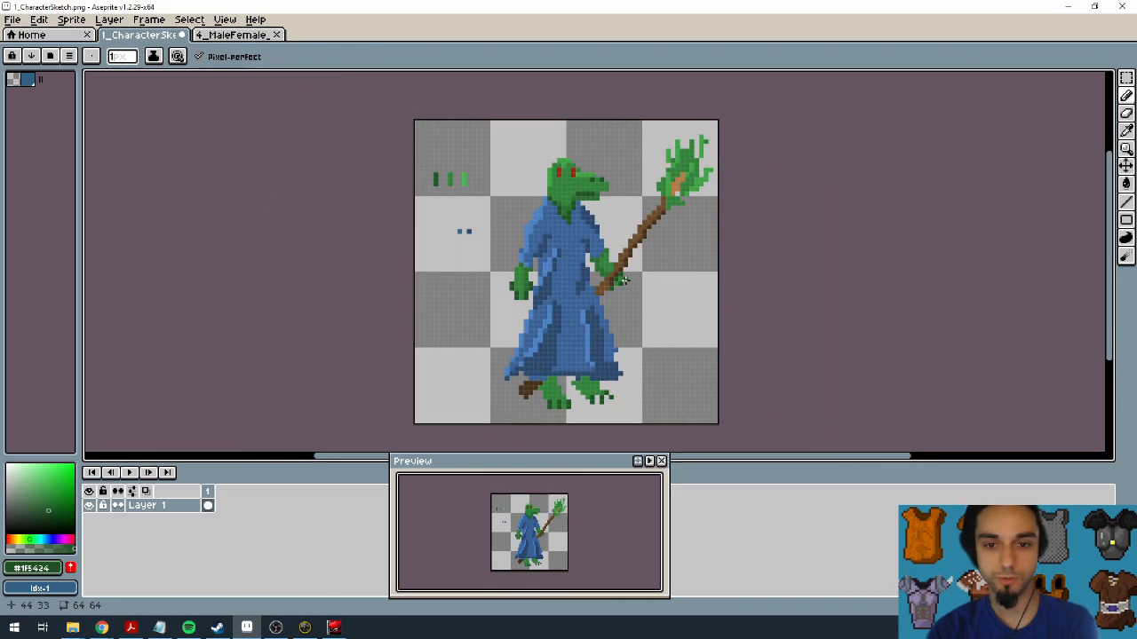
{"action": "scroll", "coordinate": [624, 280], "scroll_direction": "down", "scroll_amount": 1}
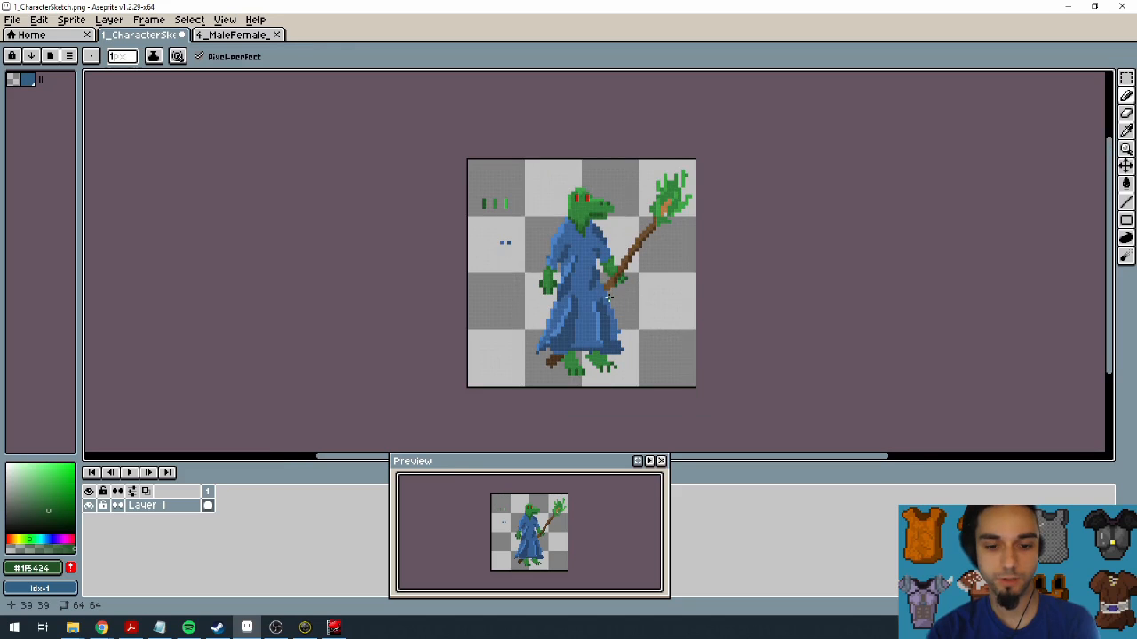
{"action": "scroll", "coordinate": [577, 299], "scroll_direction": "up", "scroll_amount": 1}
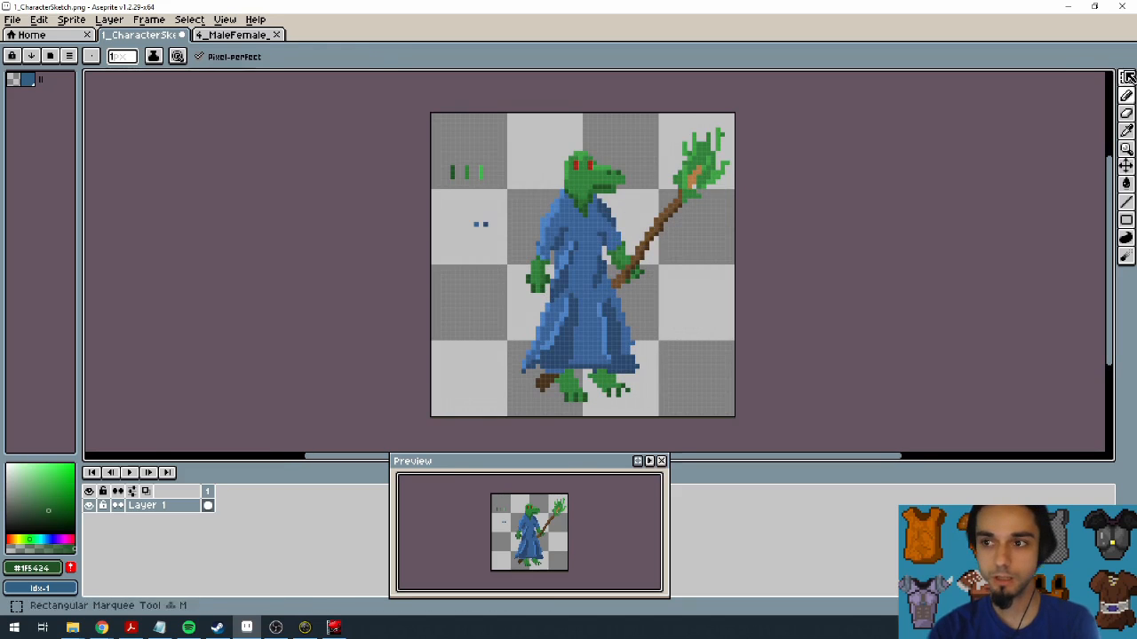
Step: Delete the leftover green and blue colour swatches beside the character
{"action": "left_click", "coordinate": [1125, 79]}
{"action": "left_click_drag", "start_coordinate": [442, 153], "coordinate": [500, 261]}
{"action": "key", "text": "Delete"}
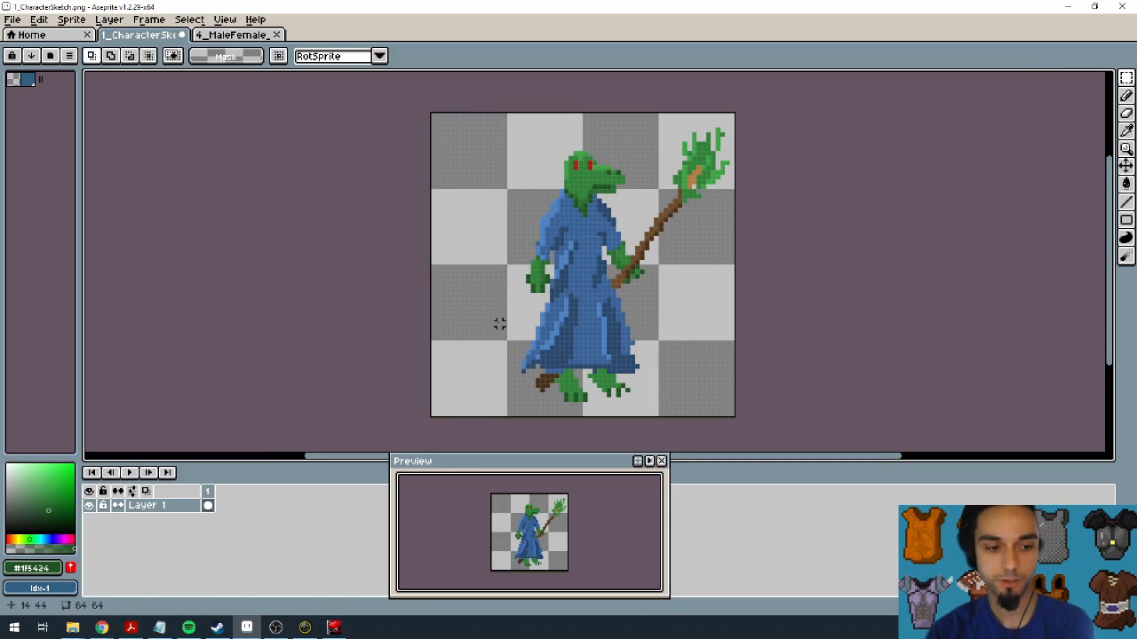
{"action": "scroll", "coordinate": [540, 222], "scroll_direction": "up", "scroll_amount": 1}
{"action": "scroll", "coordinate": [540, 218], "scroll_direction": "down", "scroll_amount": 1}
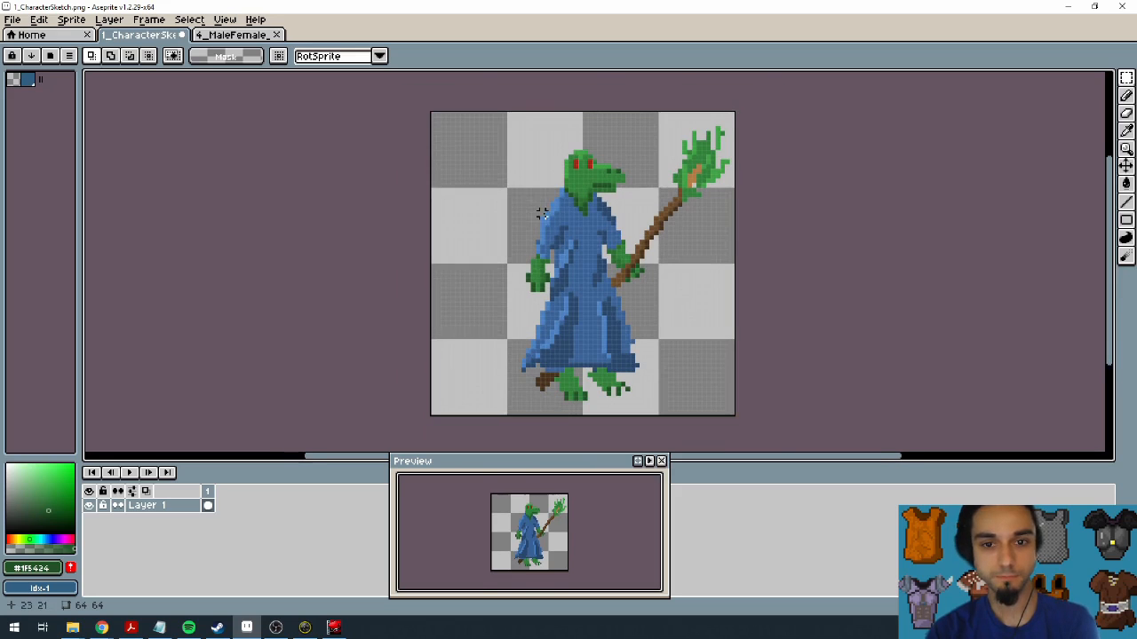
Step: Add a second animation frame that duplicates the character drawing of frame 1
{"action": "left_click_drag", "start_coordinate": [522, 291], "coordinate": [509, 279]}
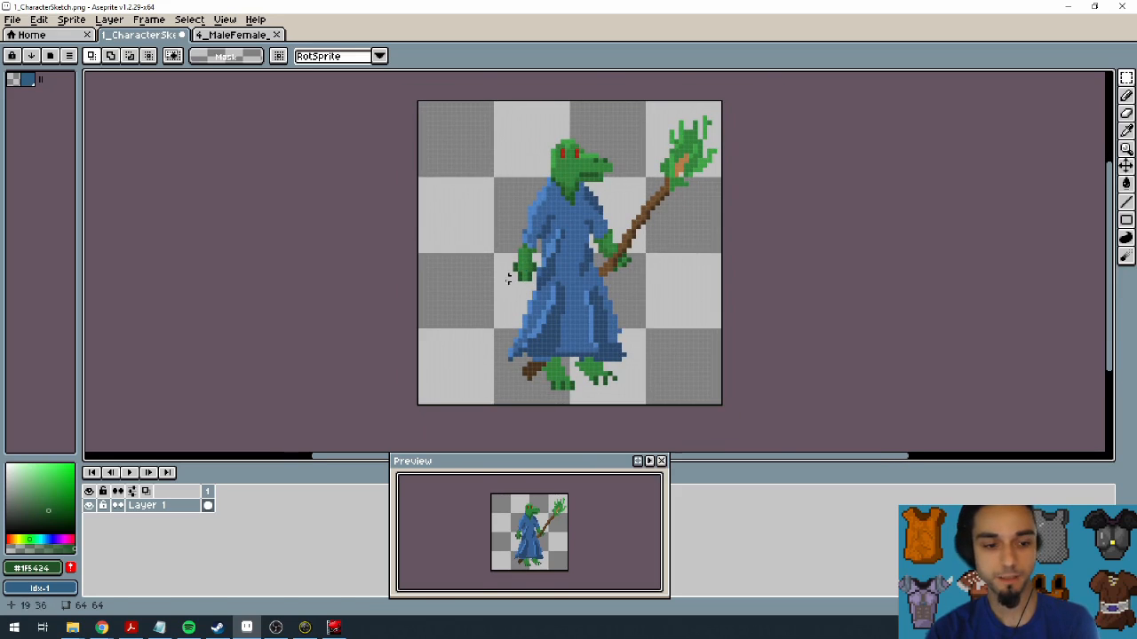
{"action": "right_click", "coordinate": [209, 492]}
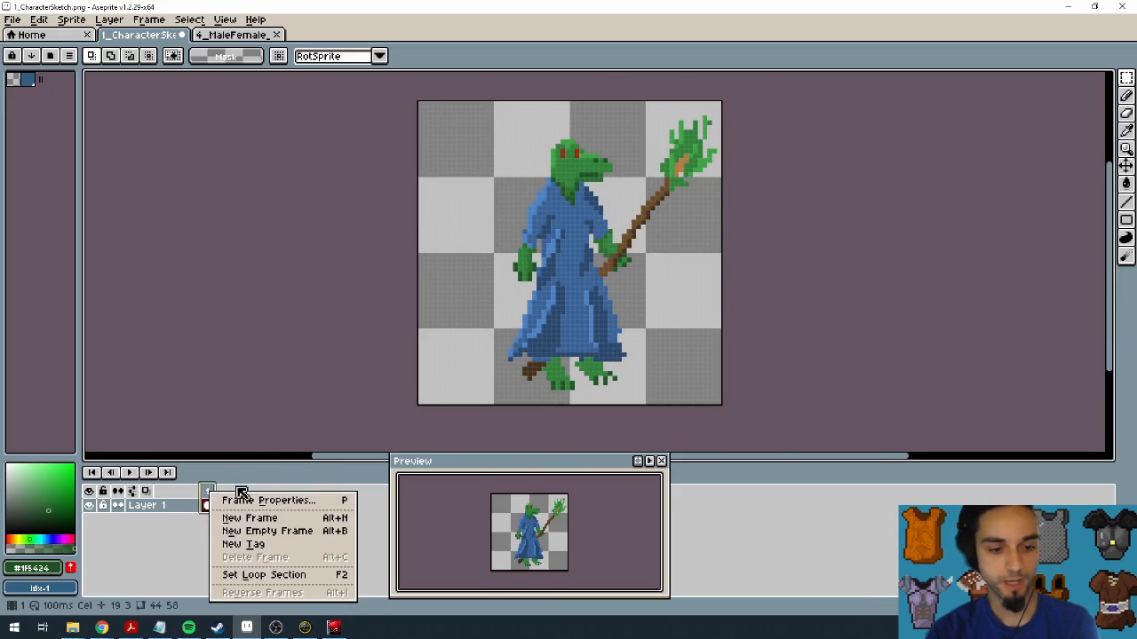
{"action": "left_click", "coordinate": [290, 523]}
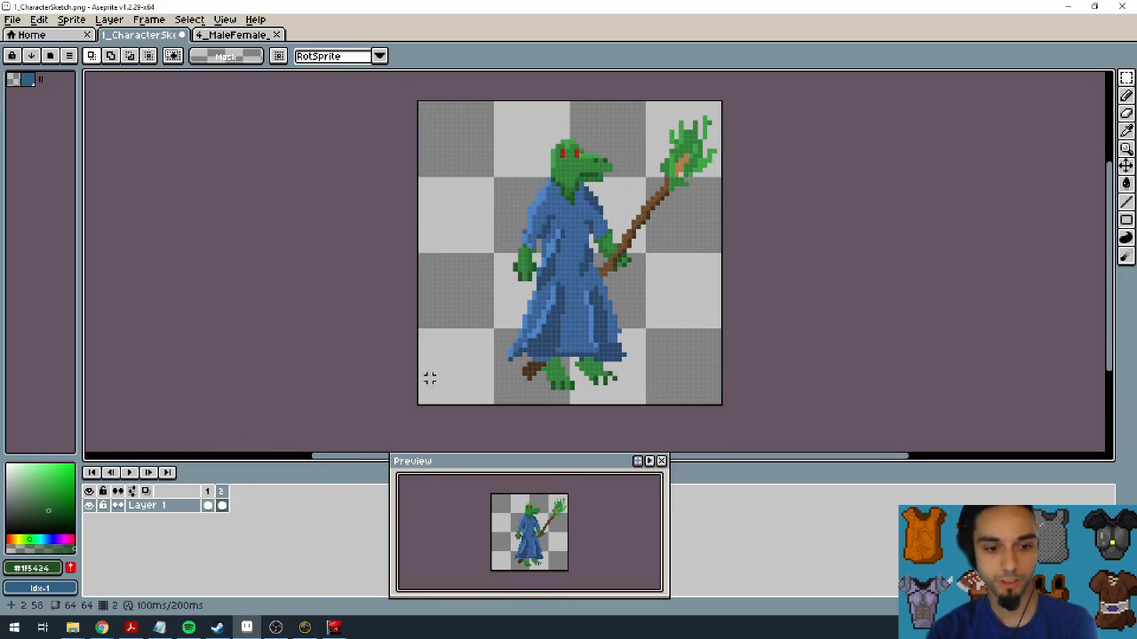
Step: Reshape the staff's green top in frame 2, erasing some outer tips and drawing new ones with greens such as #3CA343
{"action": "scroll", "coordinate": [633, 251], "scroll_direction": "up", "scroll_amount": 1}
{"action": "left_click_drag", "start_coordinate": [632, 251], "coordinate": [627, 258]}
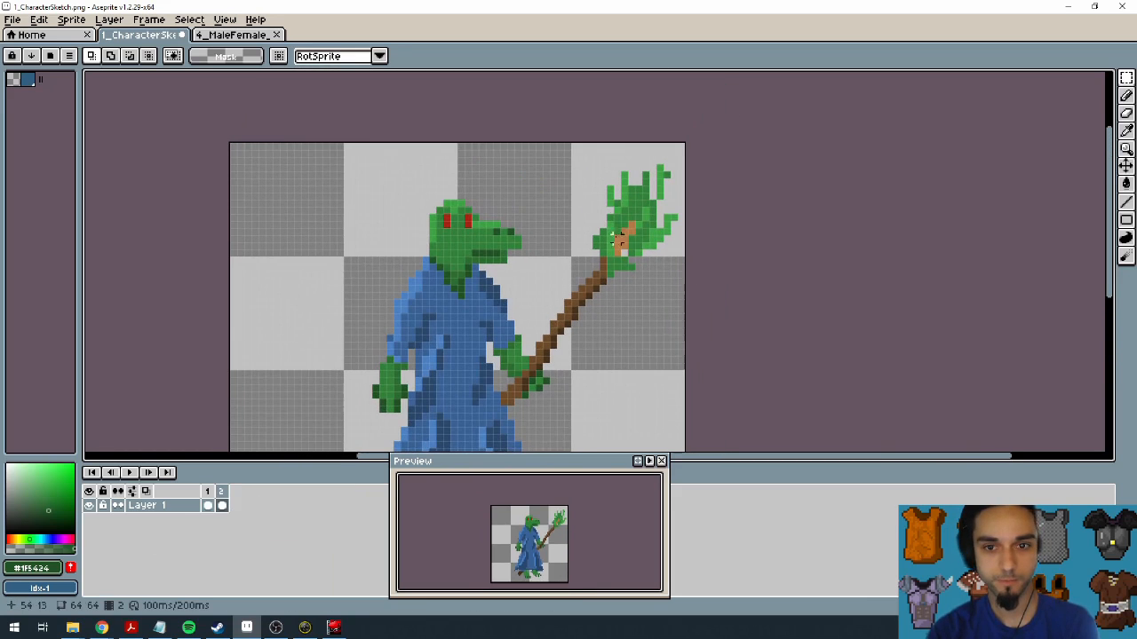
{"action": "key", "text": "b"}
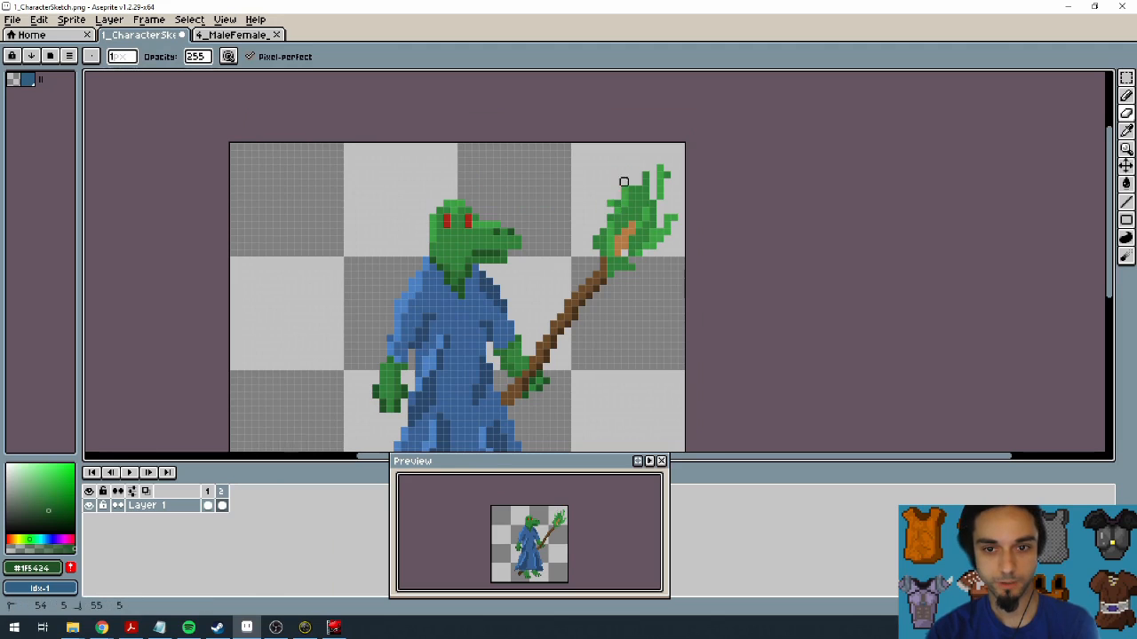
{"action": "mouse_move", "coordinate": [631, 182]}
{"action": "left_mouse_down"}
{"action": "mouse_move", "coordinate": [666, 167]}
{"action": "mouse_move", "coordinate": [660, 203]}
{"action": "mouse_move", "coordinate": [651, 188]}
{"action": "mouse_move", "coordinate": [667, 174]}
{"action": "mouse_move", "coordinate": [666, 210]}
{"action": "mouse_move", "coordinate": [667, 175]}
{"action": "left_mouse_up"}
{"action": "key", "text": "b"}
{"action": "mouse_move", "coordinate": [660, 188]}
{"action": "left_mouse_down"}
{"action": "mouse_move", "coordinate": [653, 222]}
{"action": "mouse_move", "coordinate": [641, 198]}
{"action": "mouse_move", "coordinate": [666, 203]}
{"action": "mouse_move", "coordinate": [659, 189]}
{"action": "mouse_move", "coordinate": [632, 208]}
{"action": "mouse_move", "coordinate": [623, 179]}
{"action": "mouse_move", "coordinate": [590, 240]}
{"action": "left_mouse_up"}
{"action": "key", "text": "alt"}
{"action": "key", "text": "ctrl+z"}
{"action": "key", "text": "ctrl+z"}
{"action": "left_click", "coordinate": [657, 235], "text": "alt"}
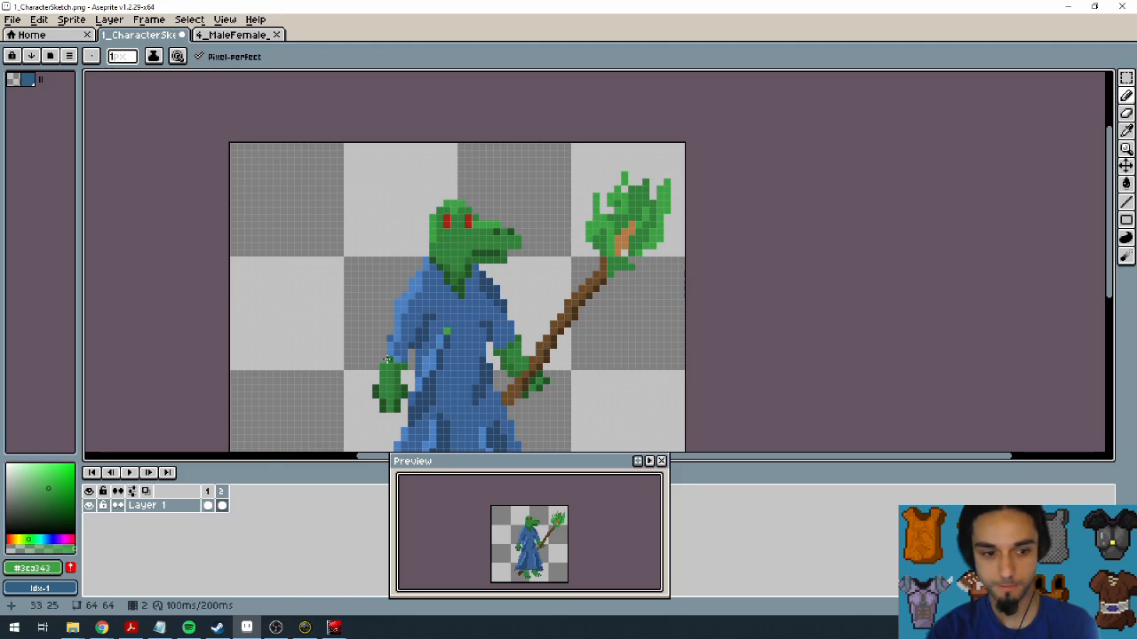
Step: Play the two-frame animation to check the moving staff top, and stop playback
{"action": "left_click", "coordinate": [129, 473]}
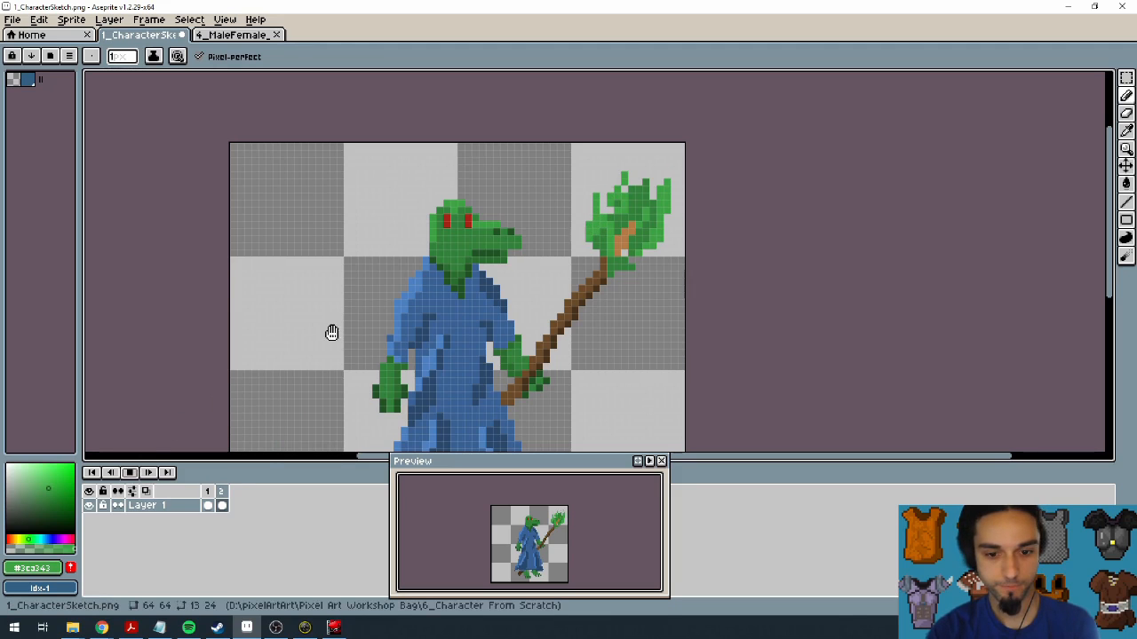
{"action": "scroll", "coordinate": [277, 377], "scroll_direction": "down", "scroll_amount": 2}
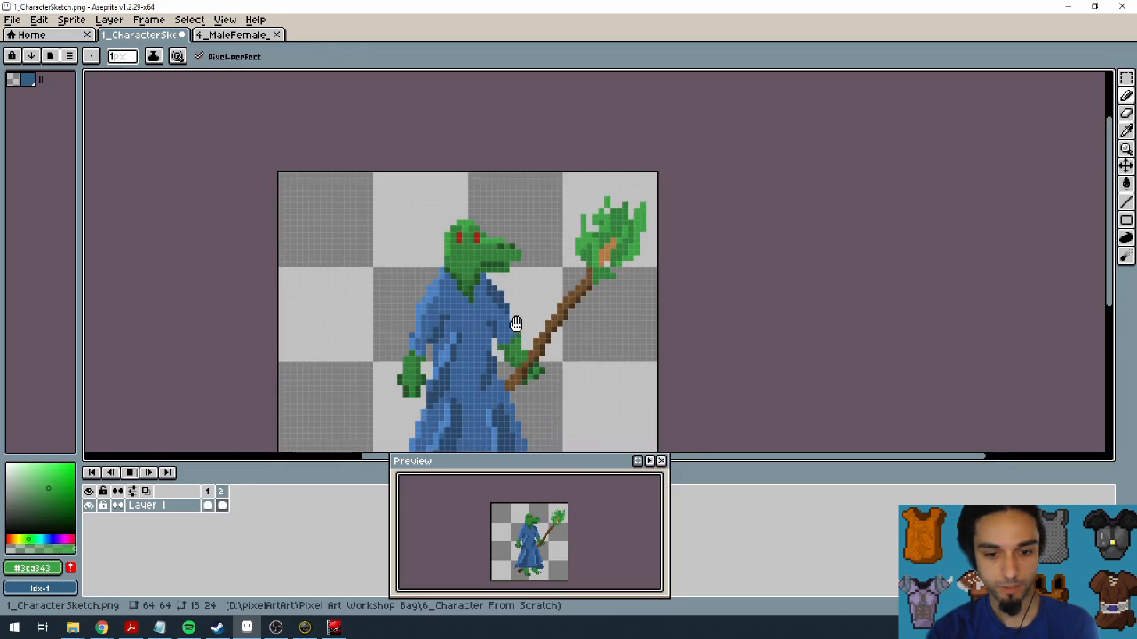
{"action": "left_click", "coordinate": [131, 475]}
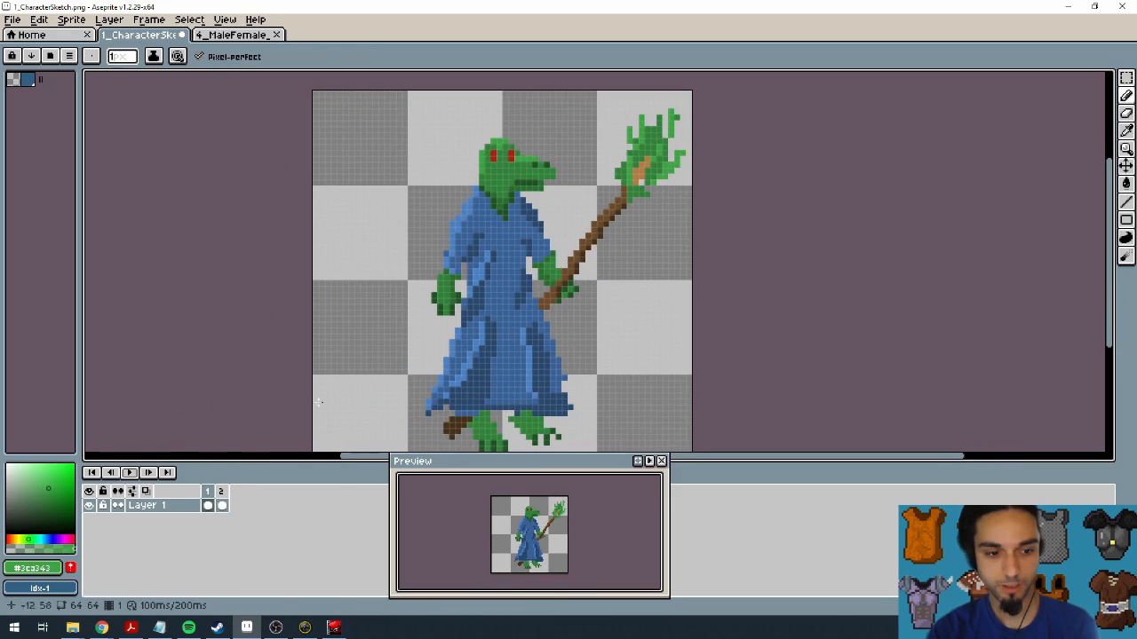
{"action": "scroll", "coordinate": [502, 290], "scroll_direction": "down", "scroll_amount": 2}
{"action": "left_click_drag", "start_coordinate": [499, 324], "coordinate": [561, 331]}
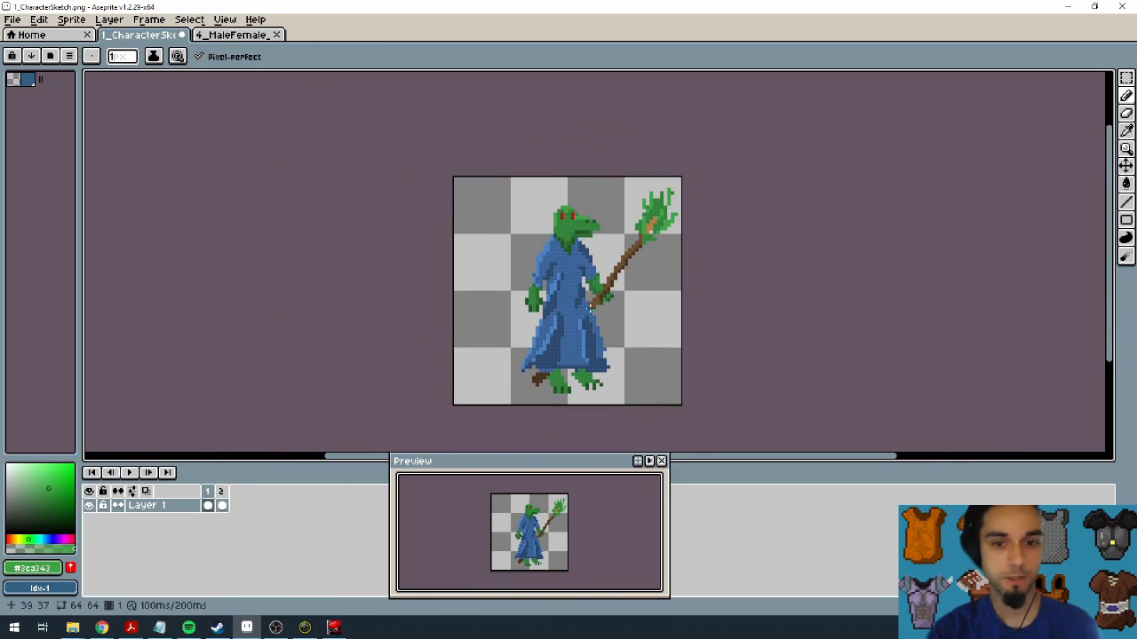